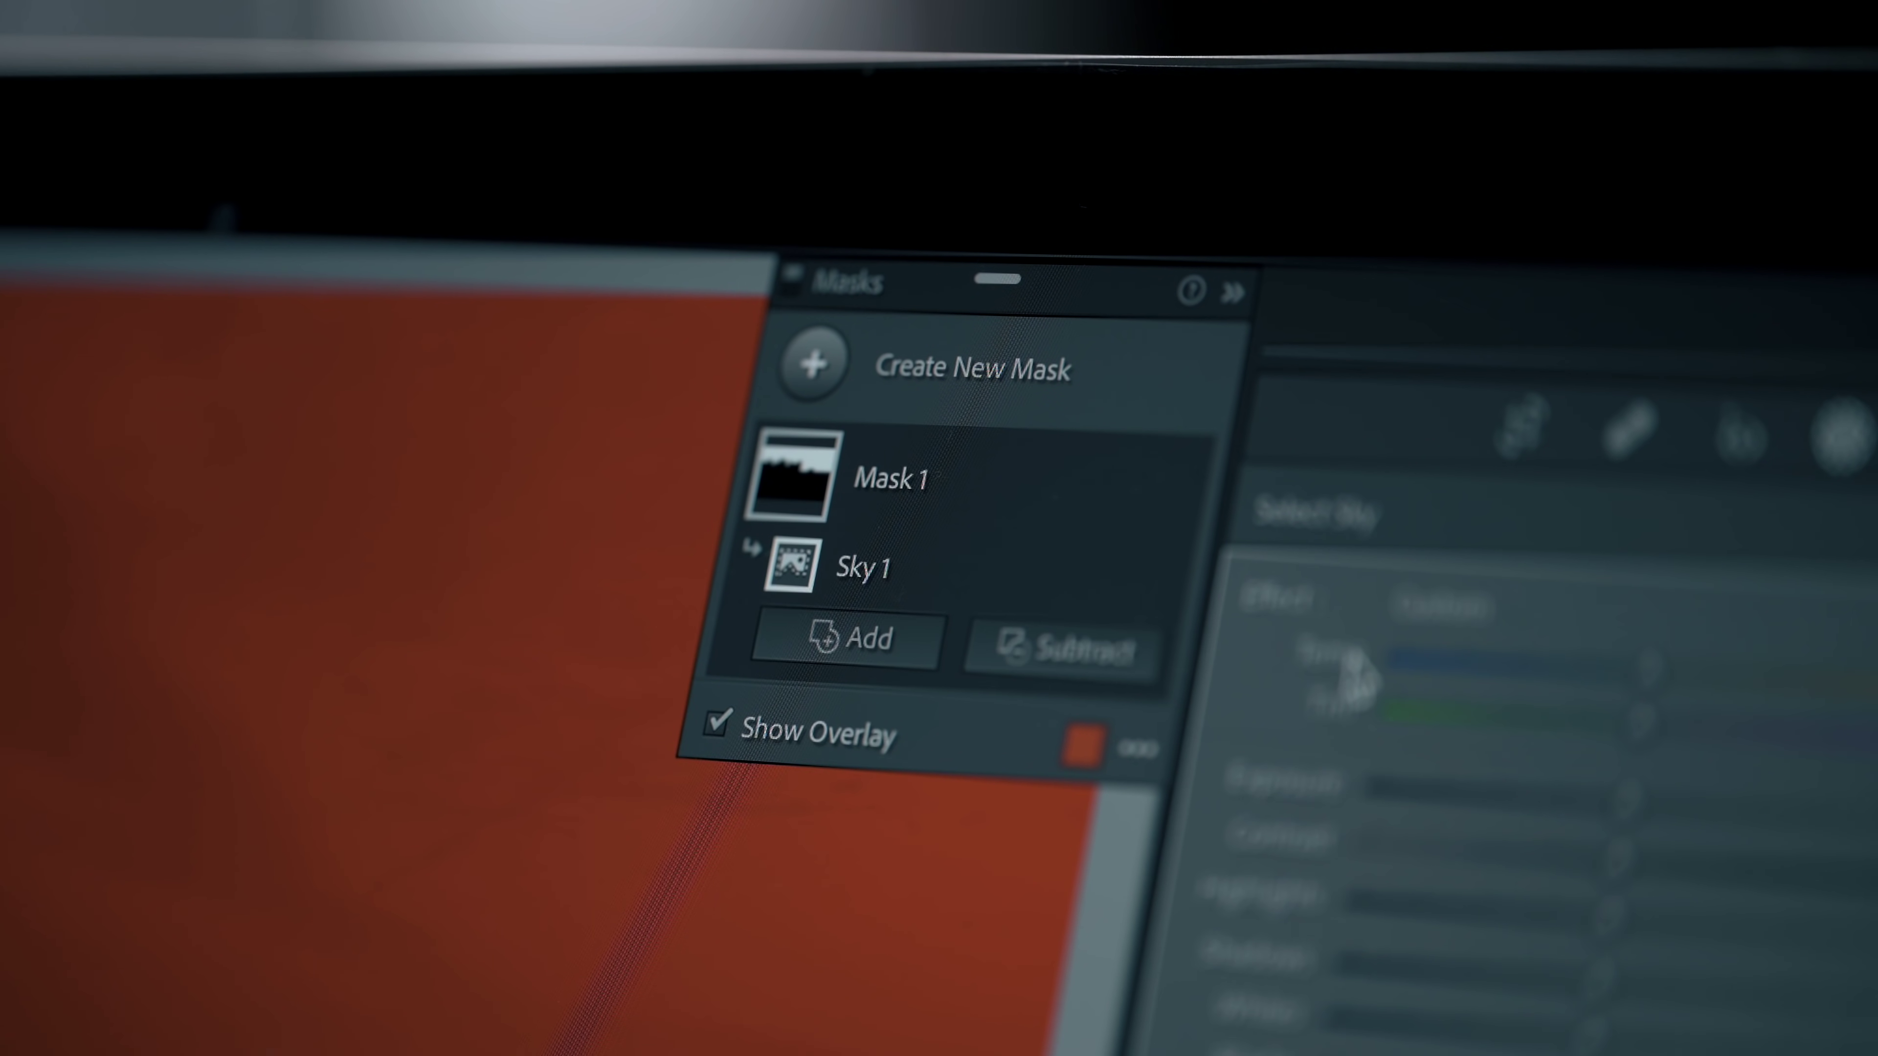
Step: Pick a subtract option from the sky mask's add menu and rename the mask 'Foreground'
click(868, 637)
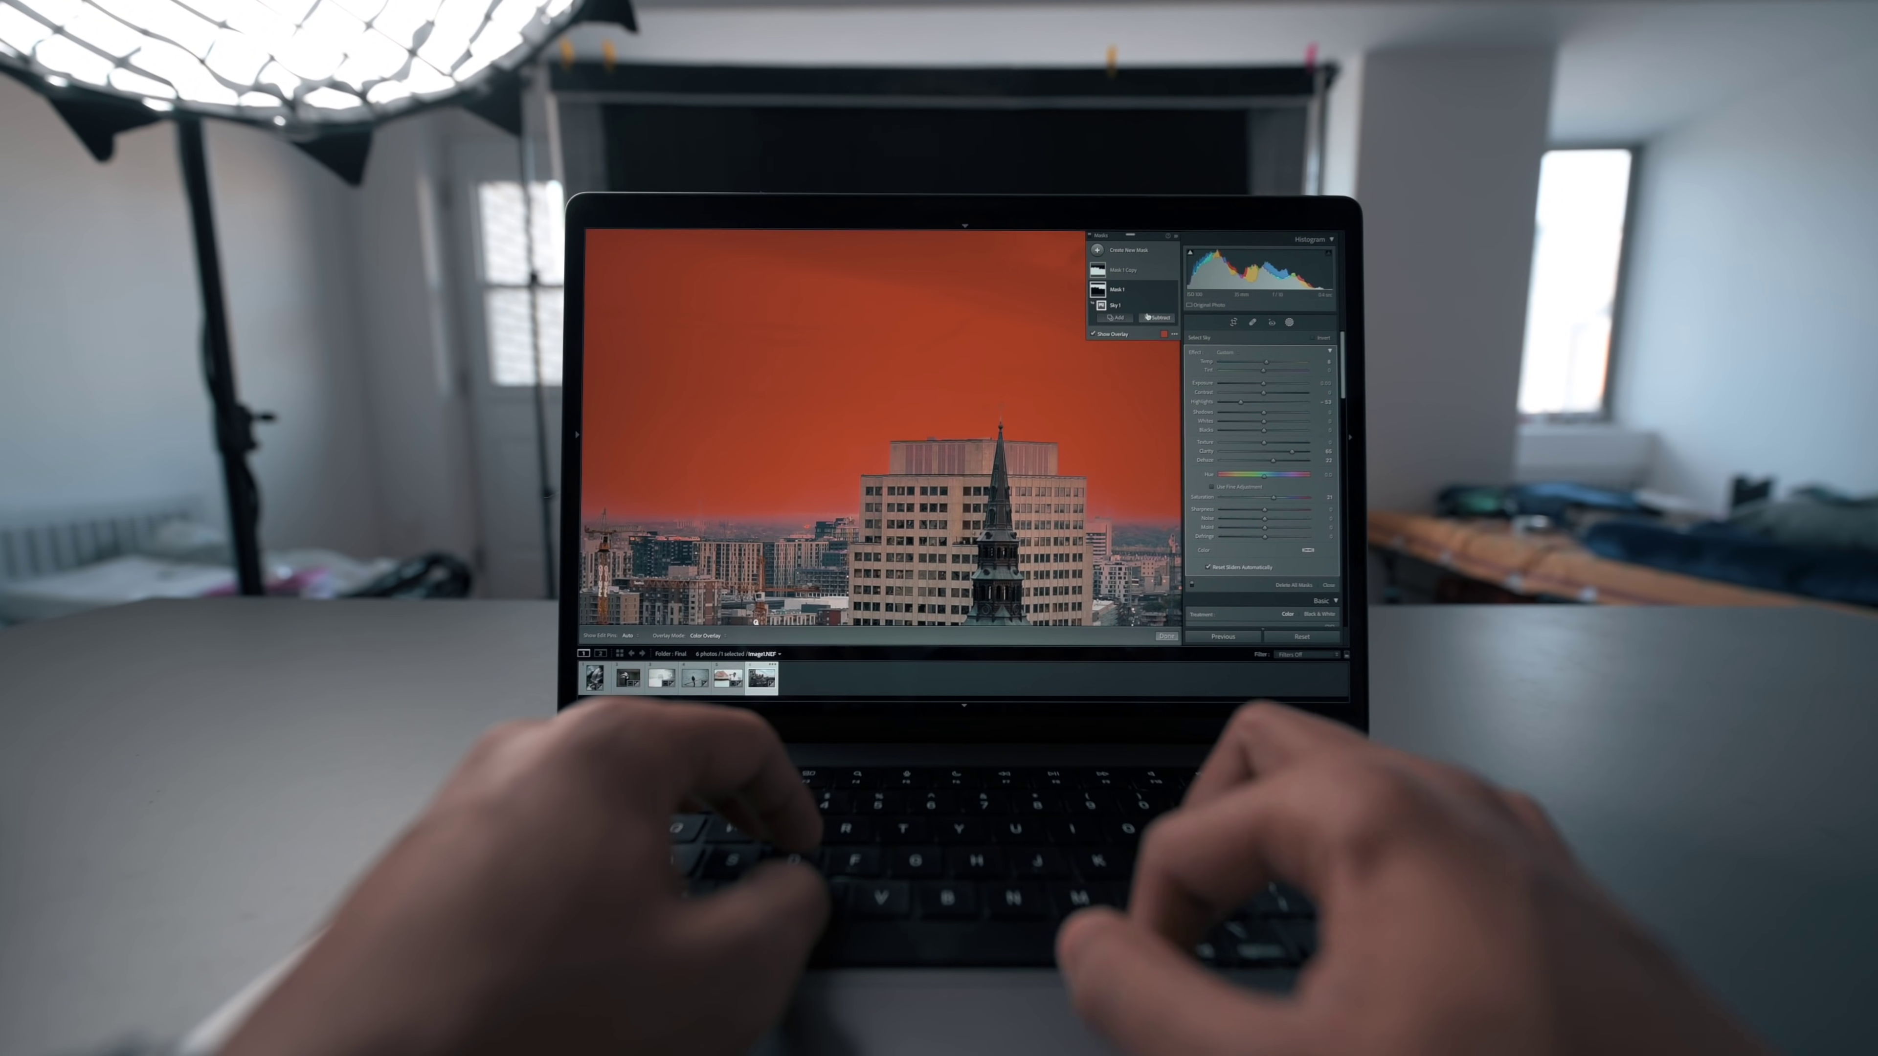
click(1147, 317)
click(1154, 332)
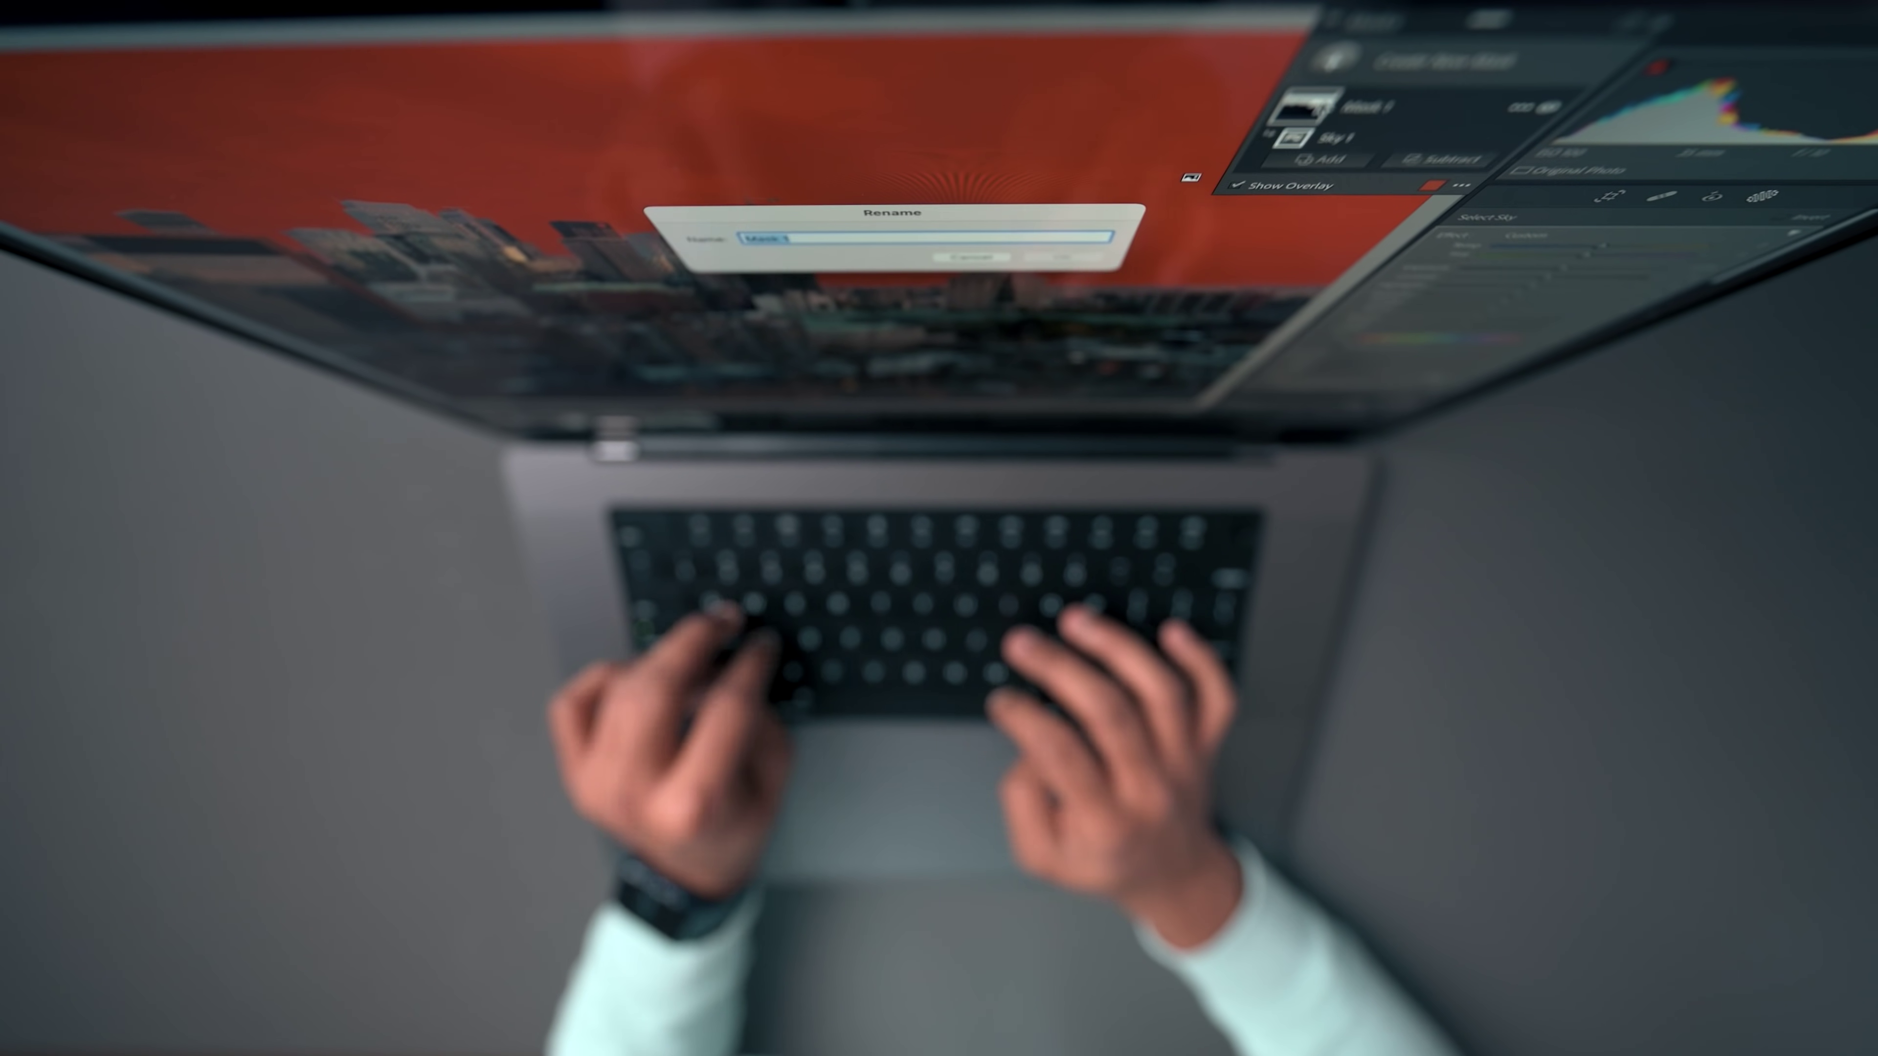
text(Foreground)
key(Return)
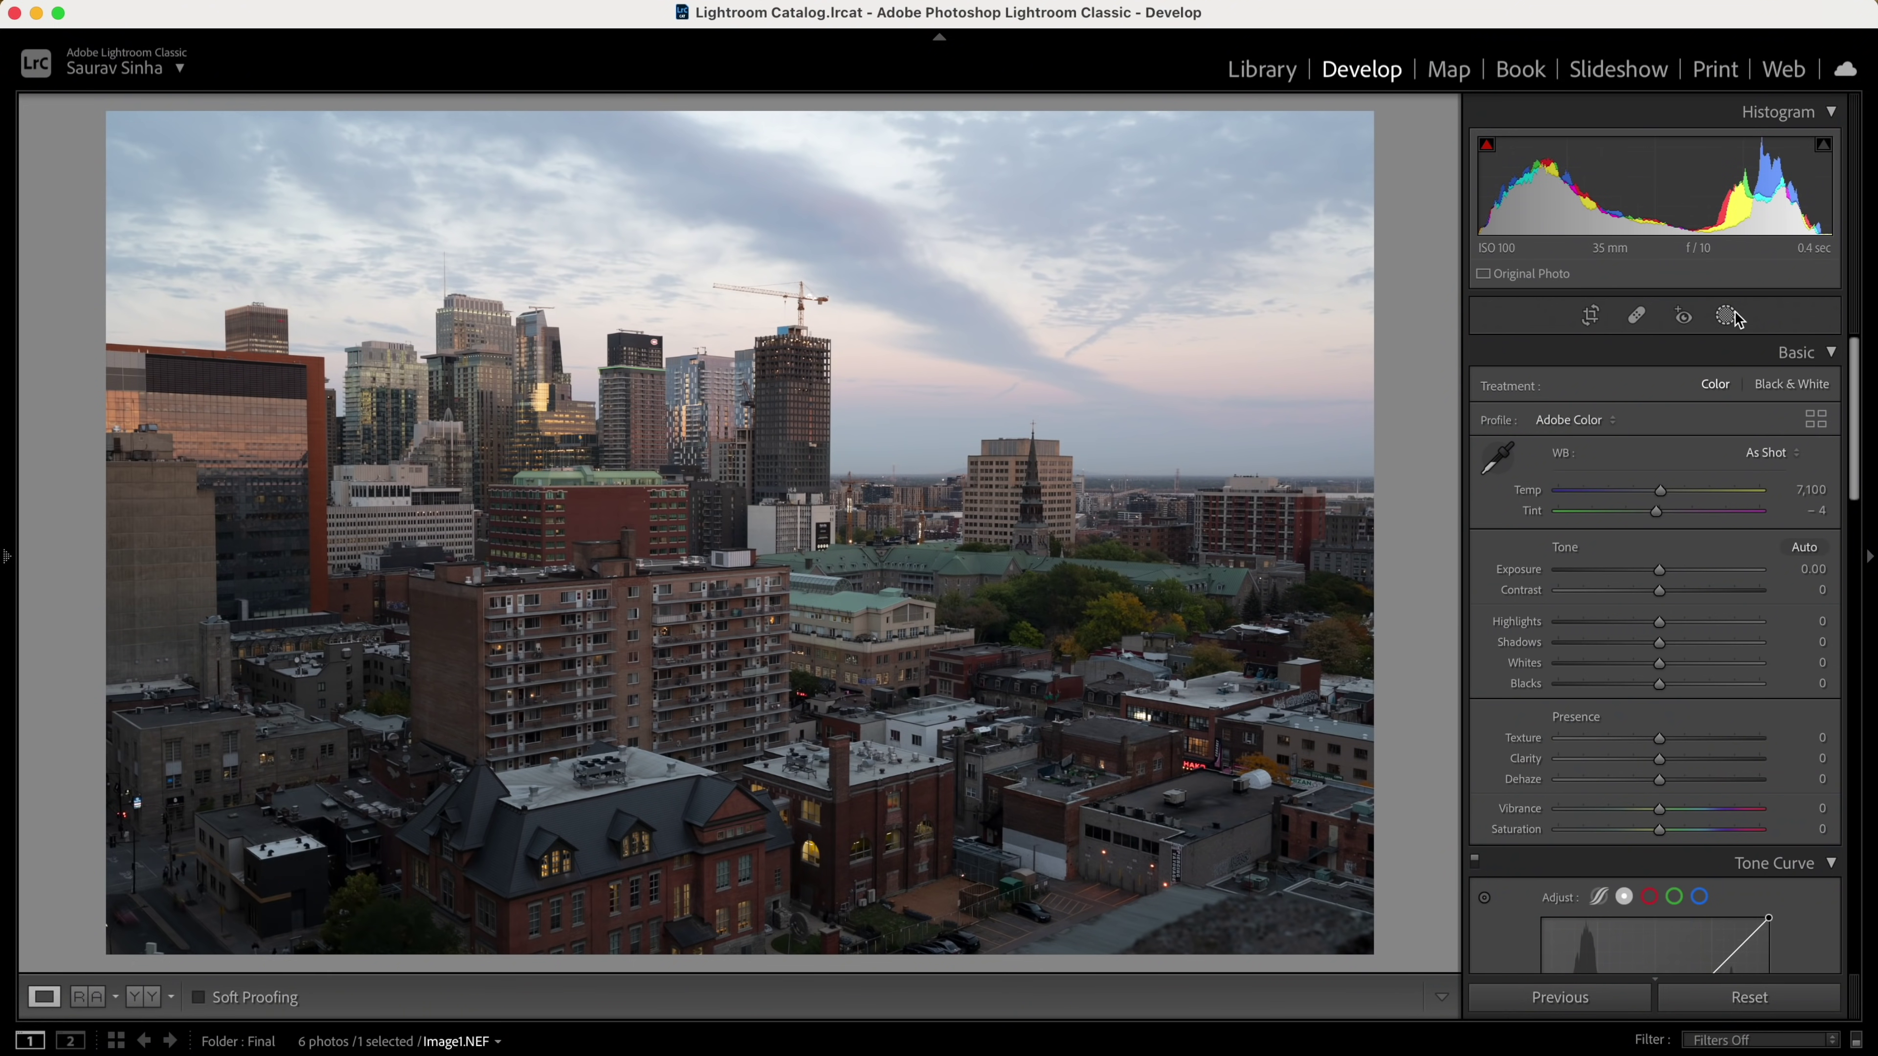
Step: Create an automatic Select Sky mask on the city skyline photo
click(1727, 316)
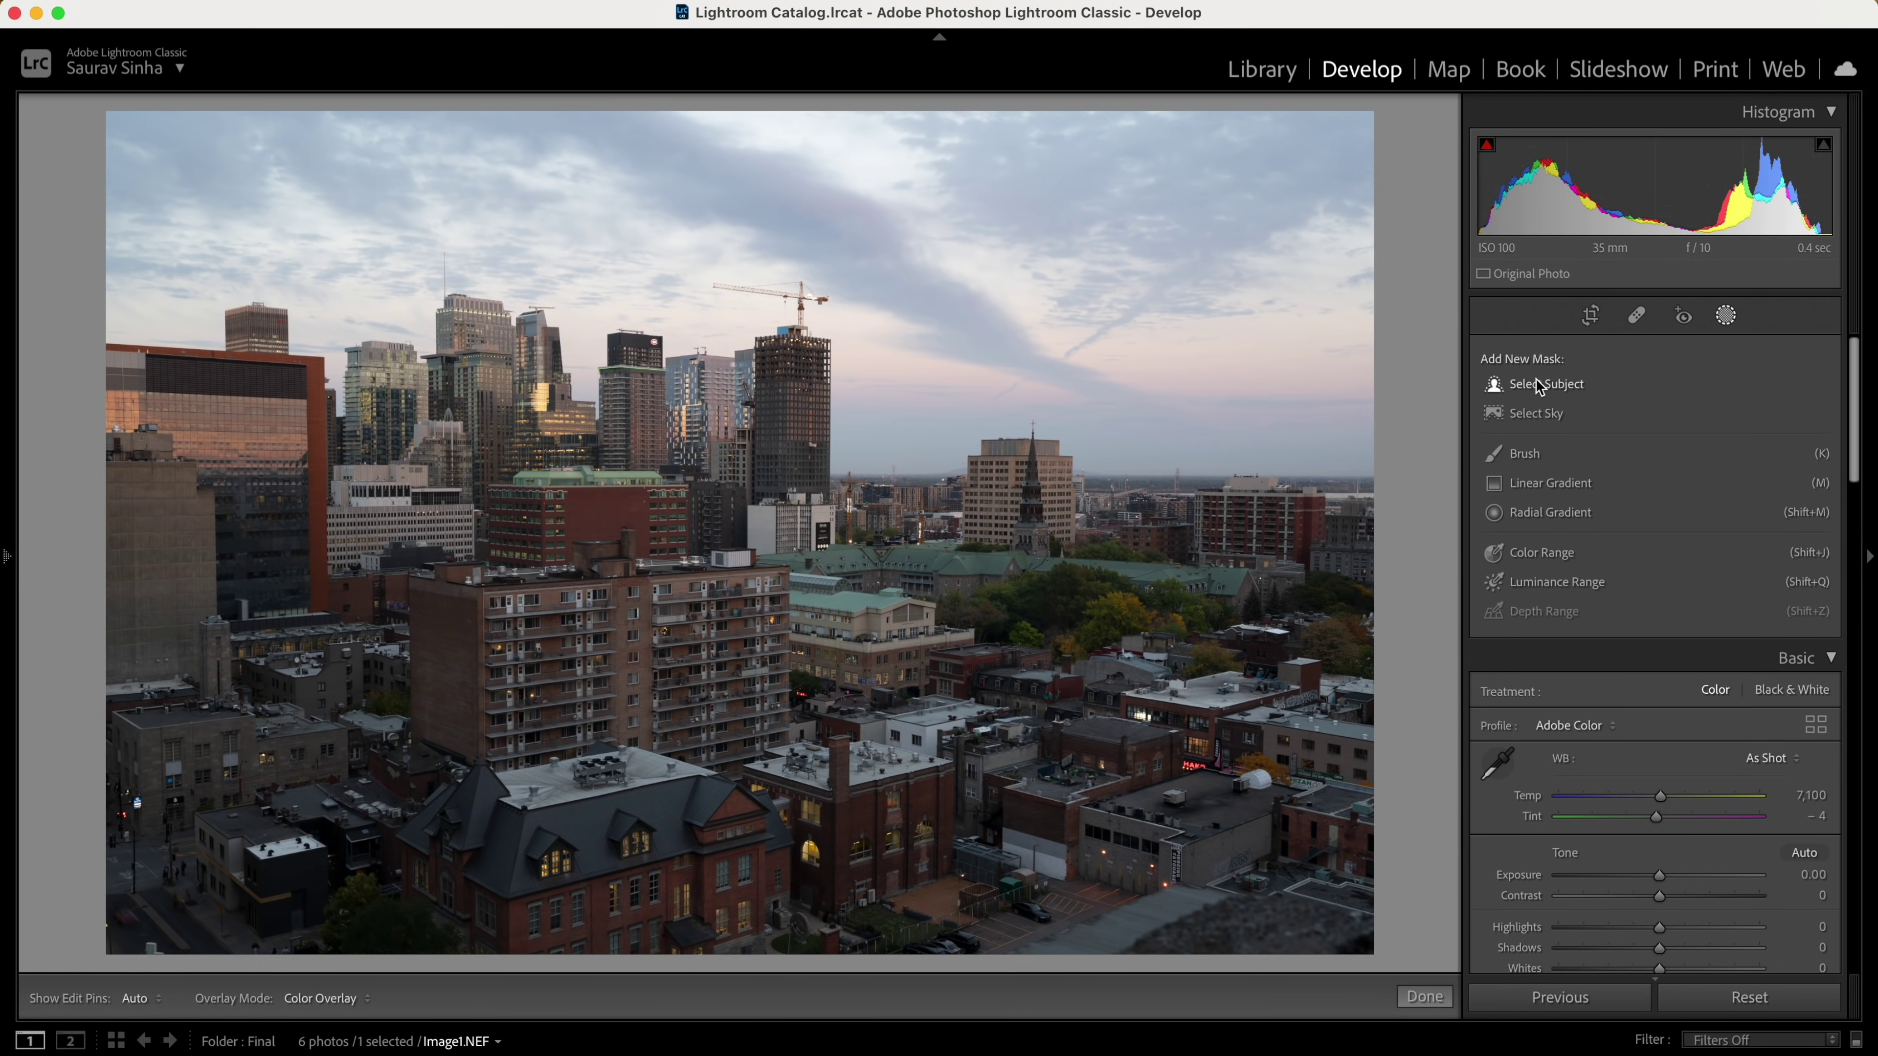
click(1529, 416)
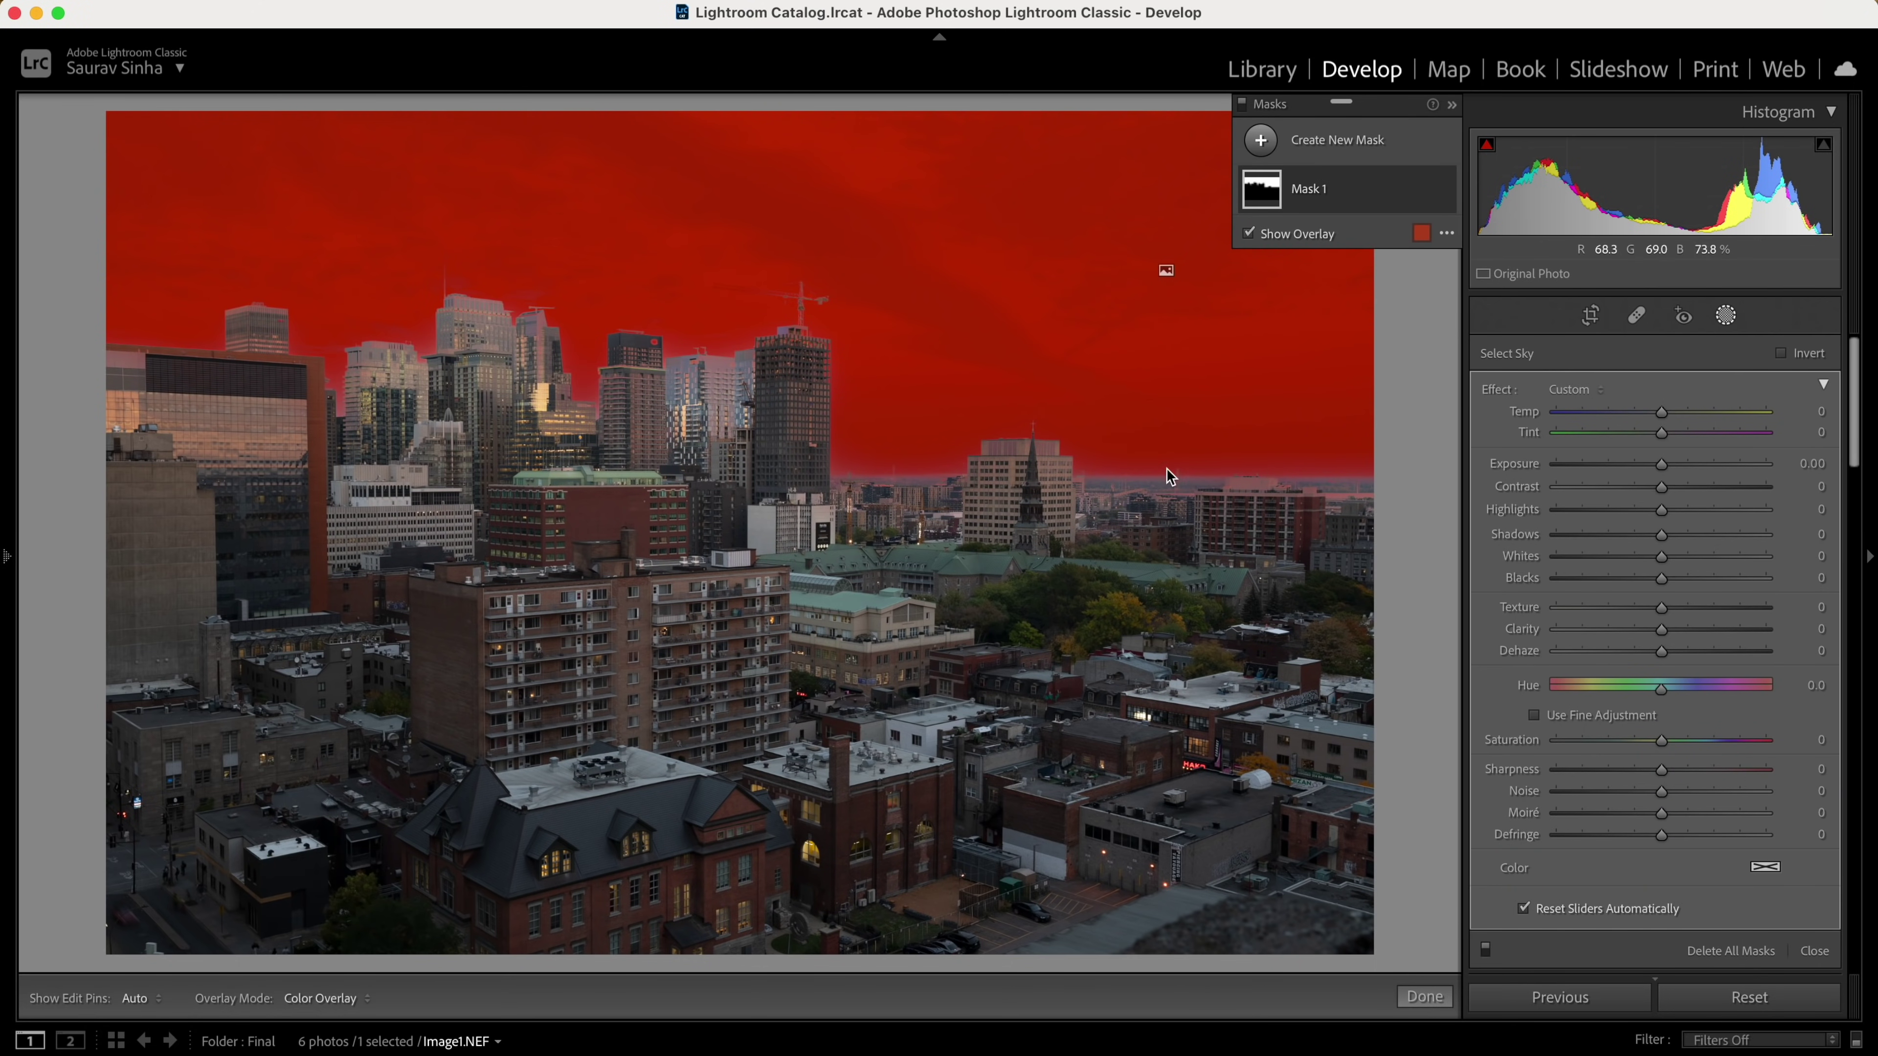
Step: Zoom in on the cityscape to check the detected sky mask
key(z)
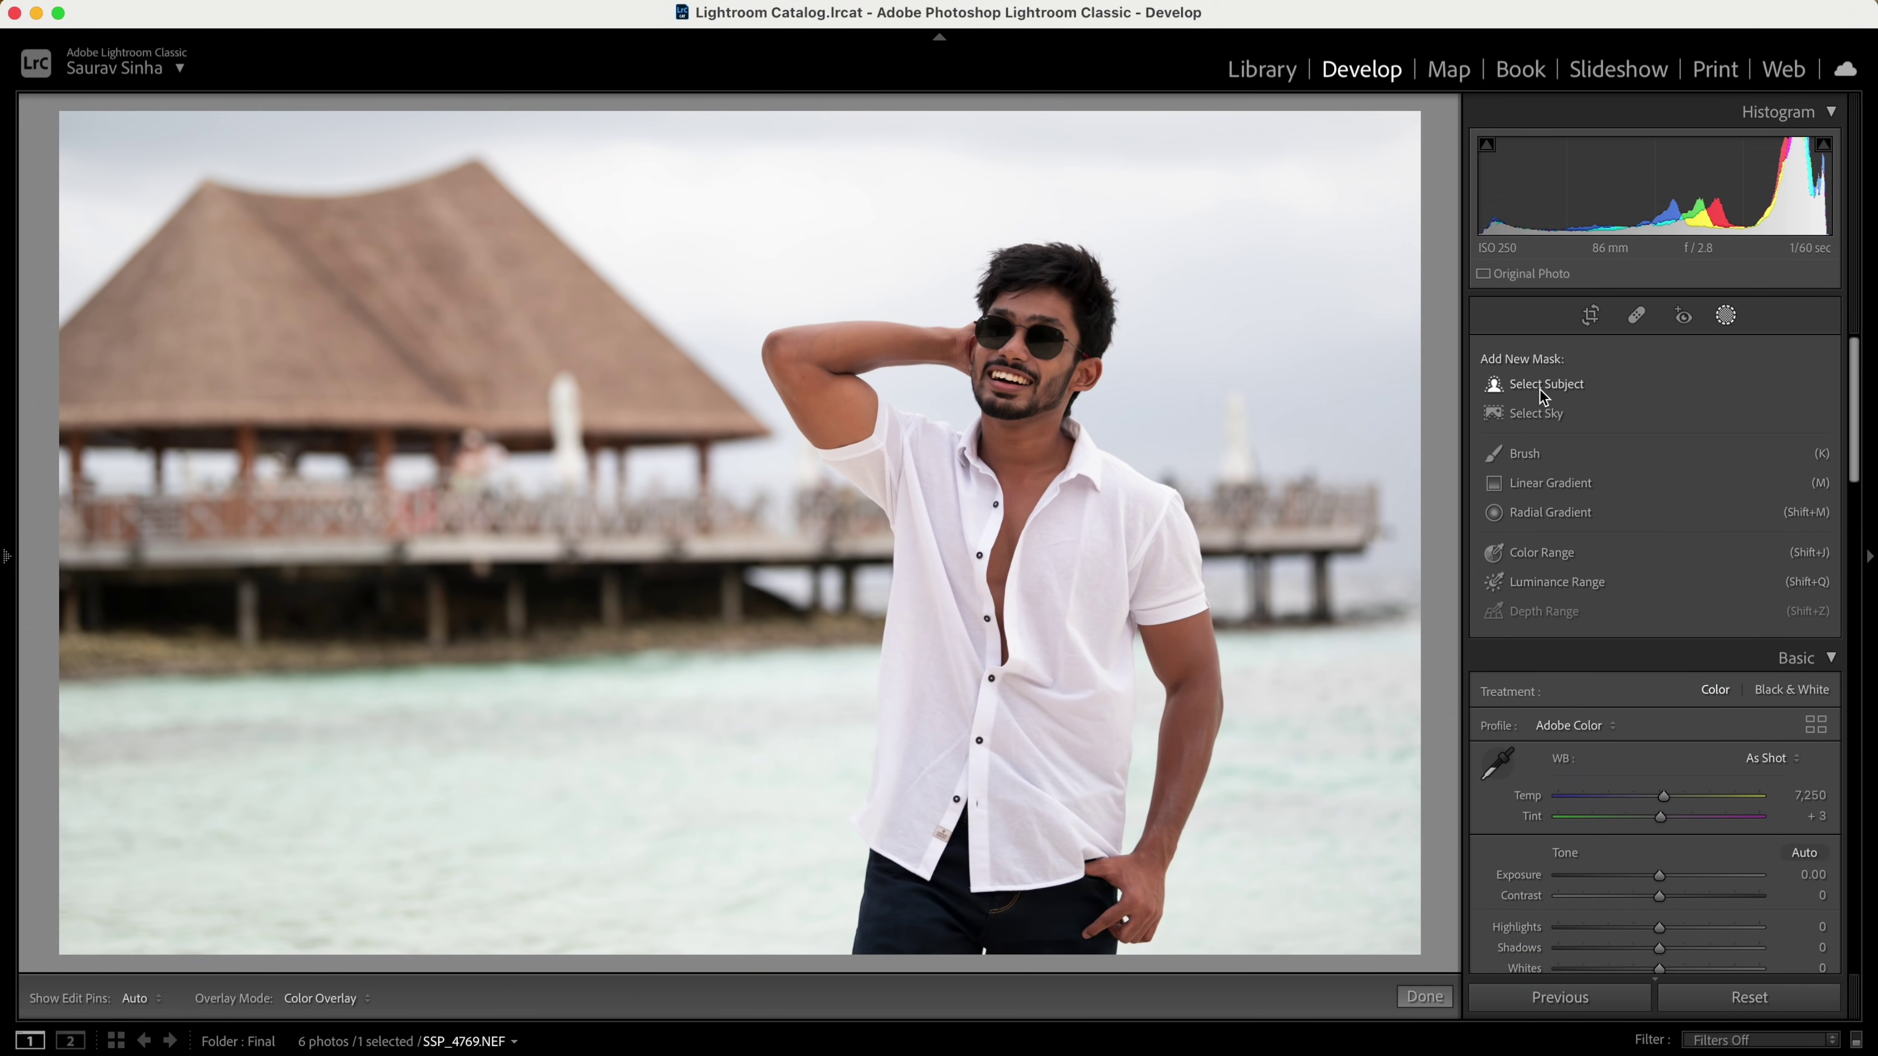
Step: Mask the man in the pier portrait with Select Subject and inspect the mask edges
click(1540, 390)
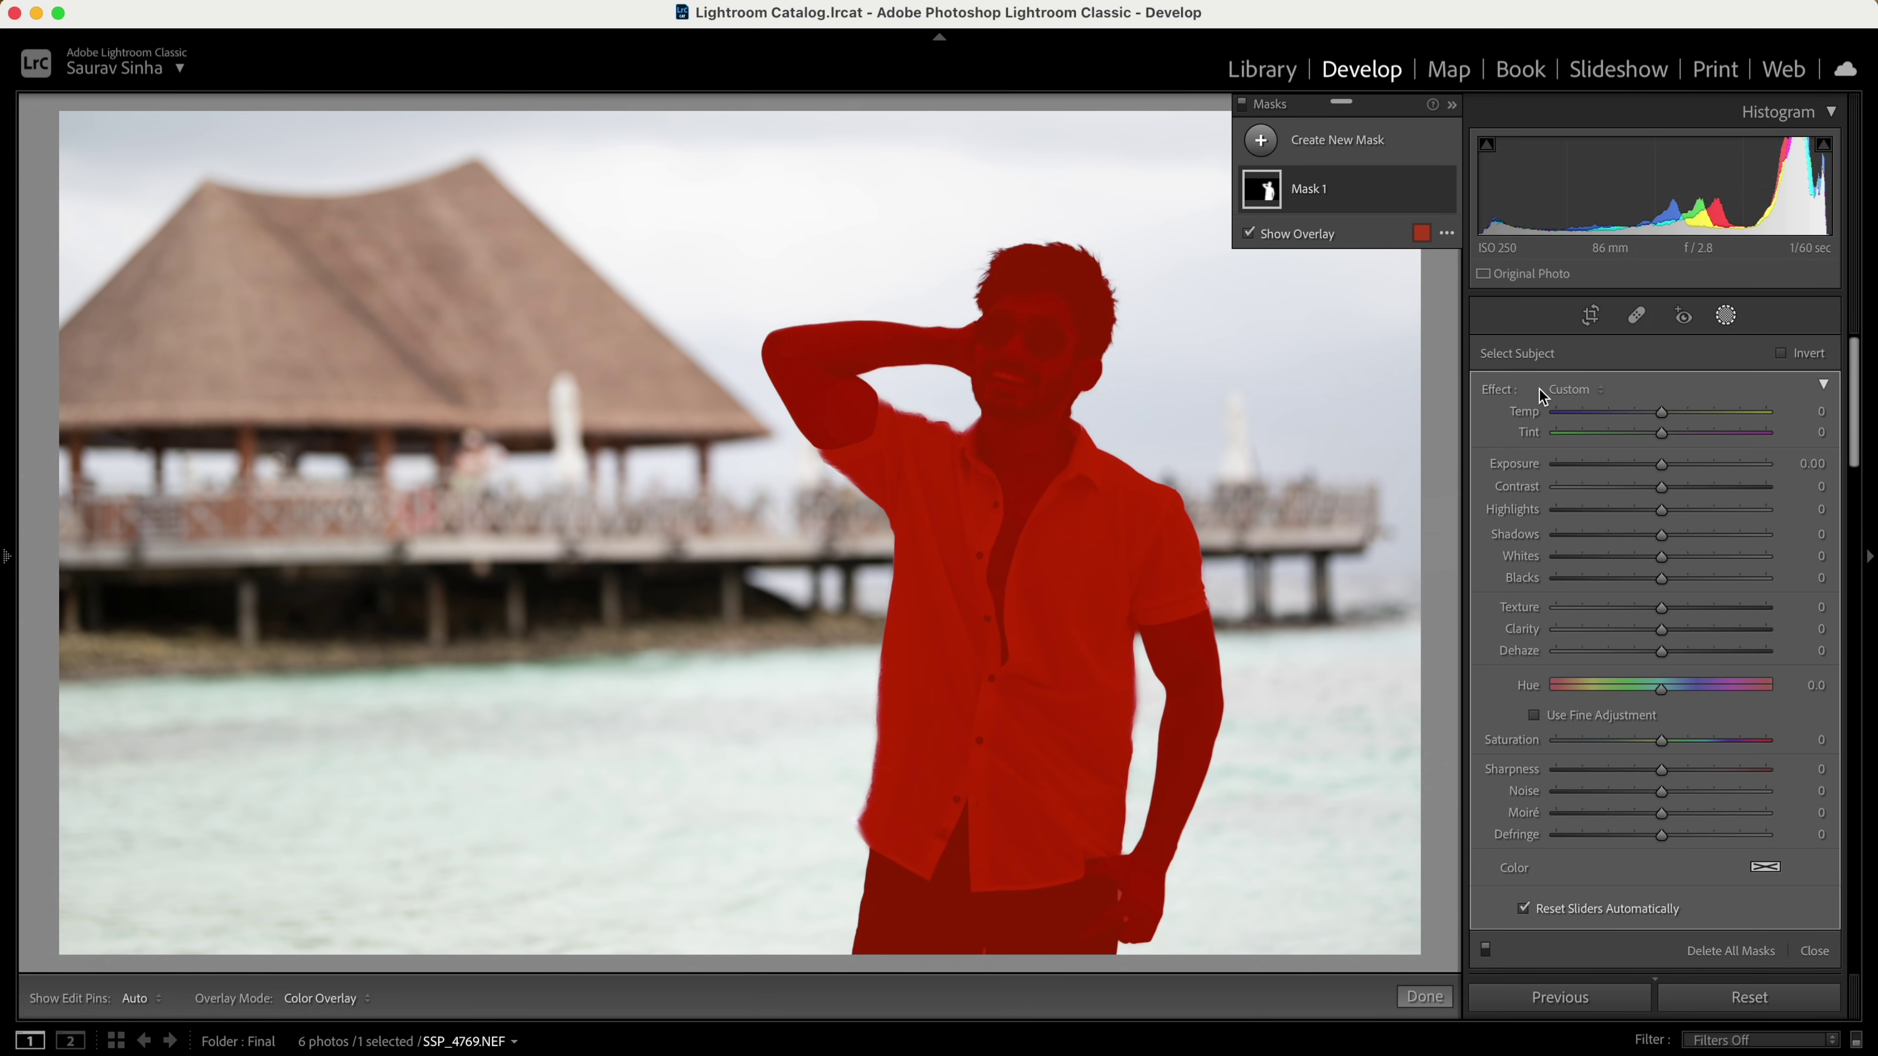
scroll(1029, 329, up, 6)
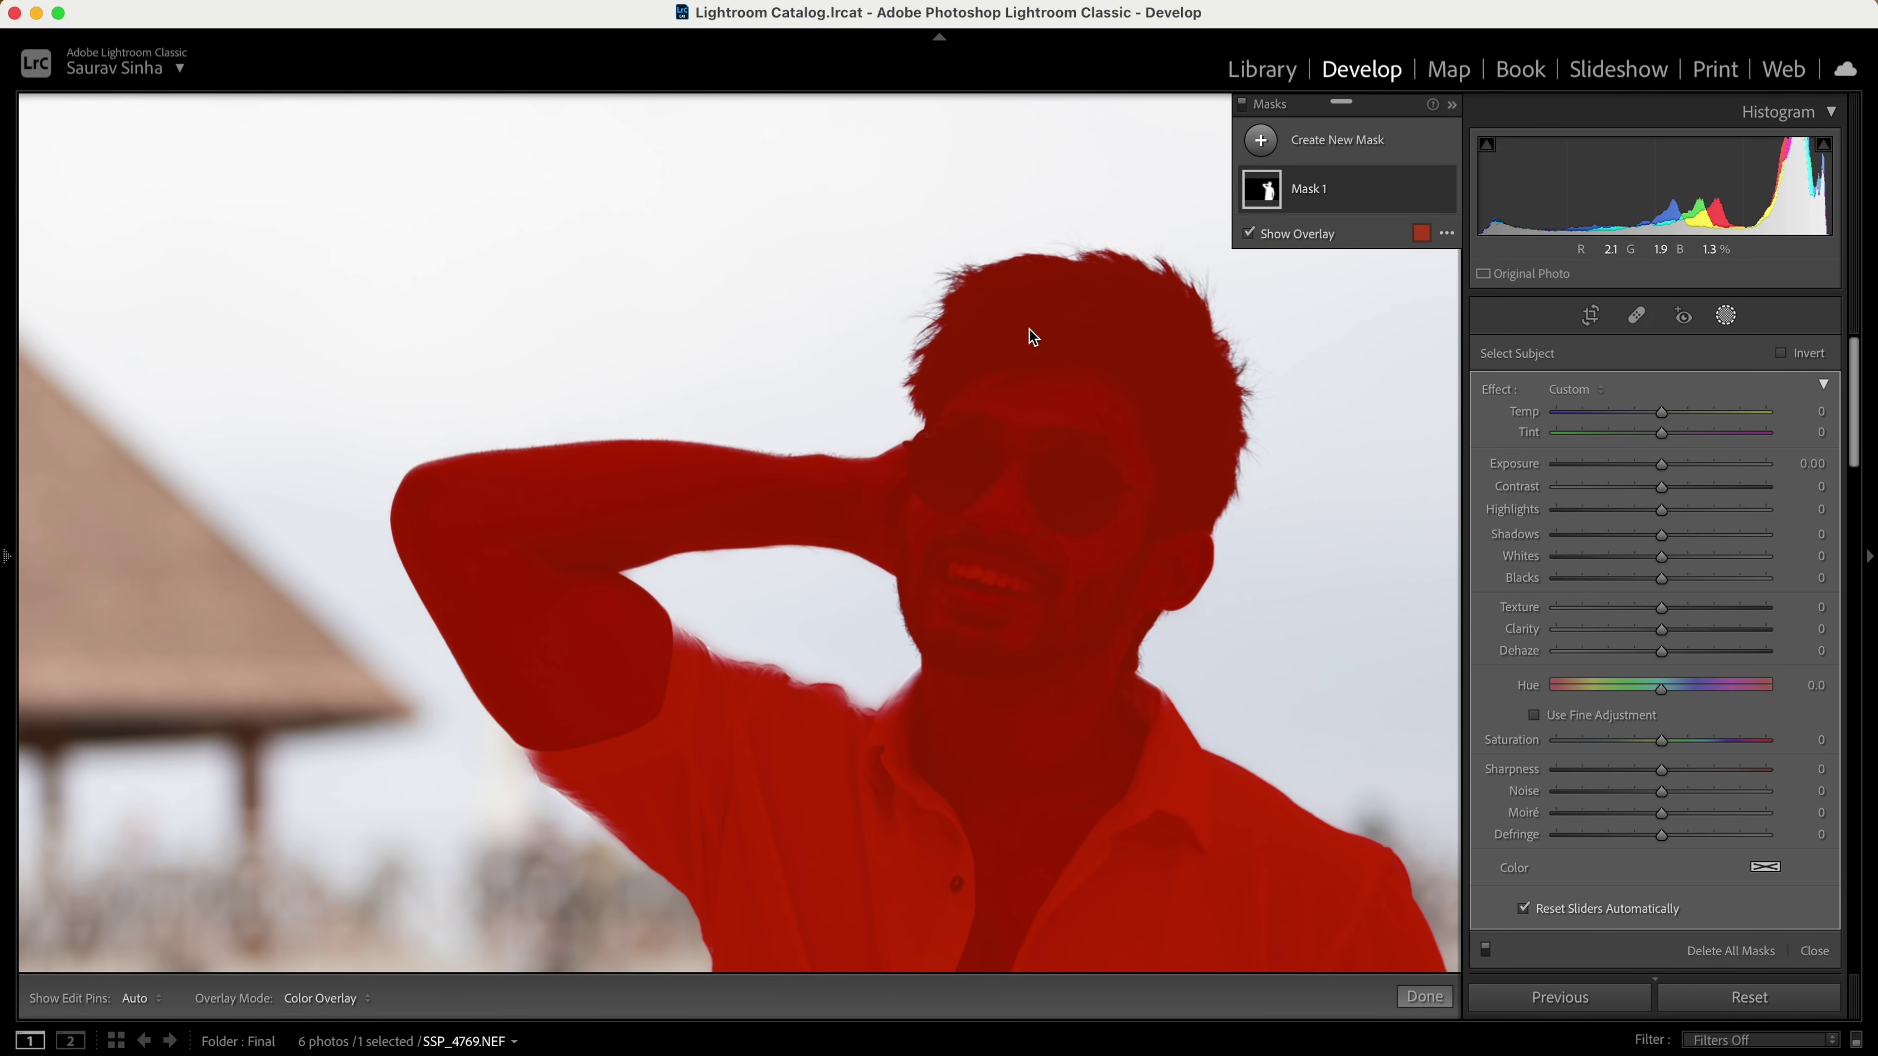
scroll(1029, 331, down, 3)
scroll(990, 333, right, 3)
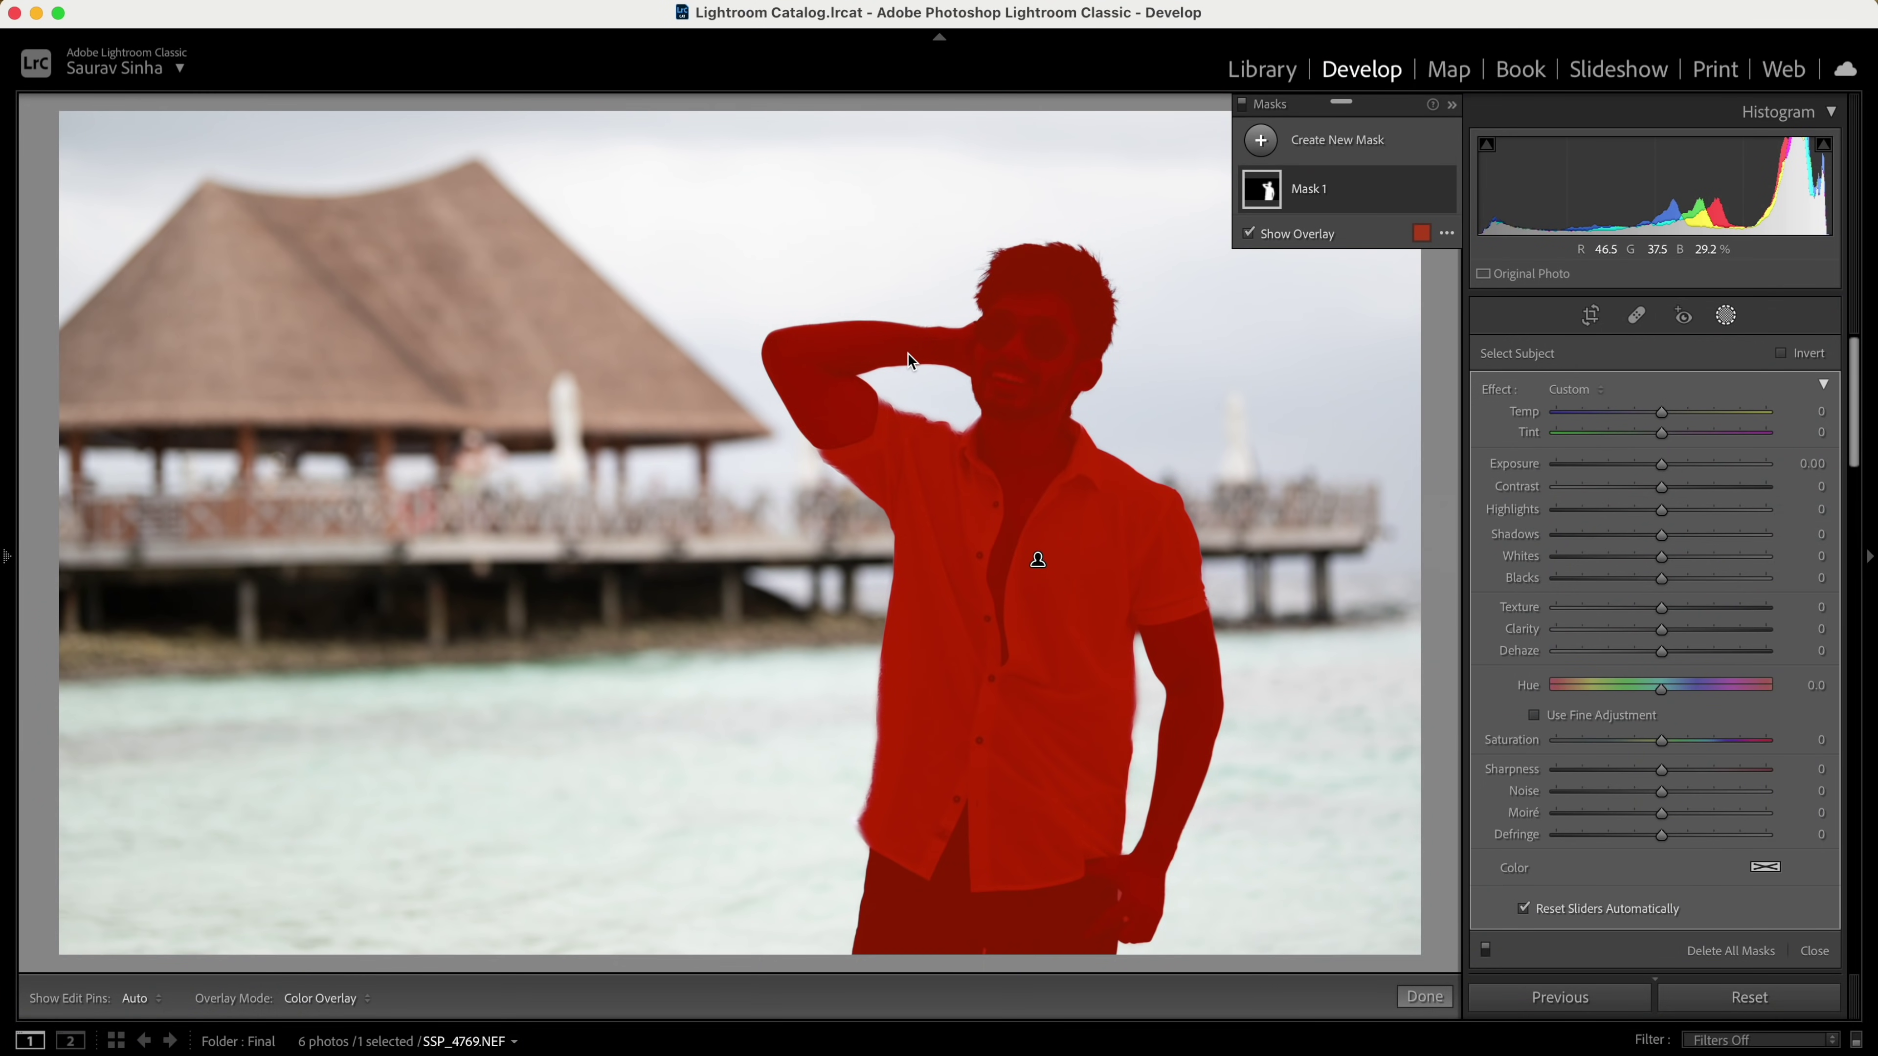
Step: Try the Image on White overlay, then set Image on Black and zoom to the man's face
click(1446, 235)
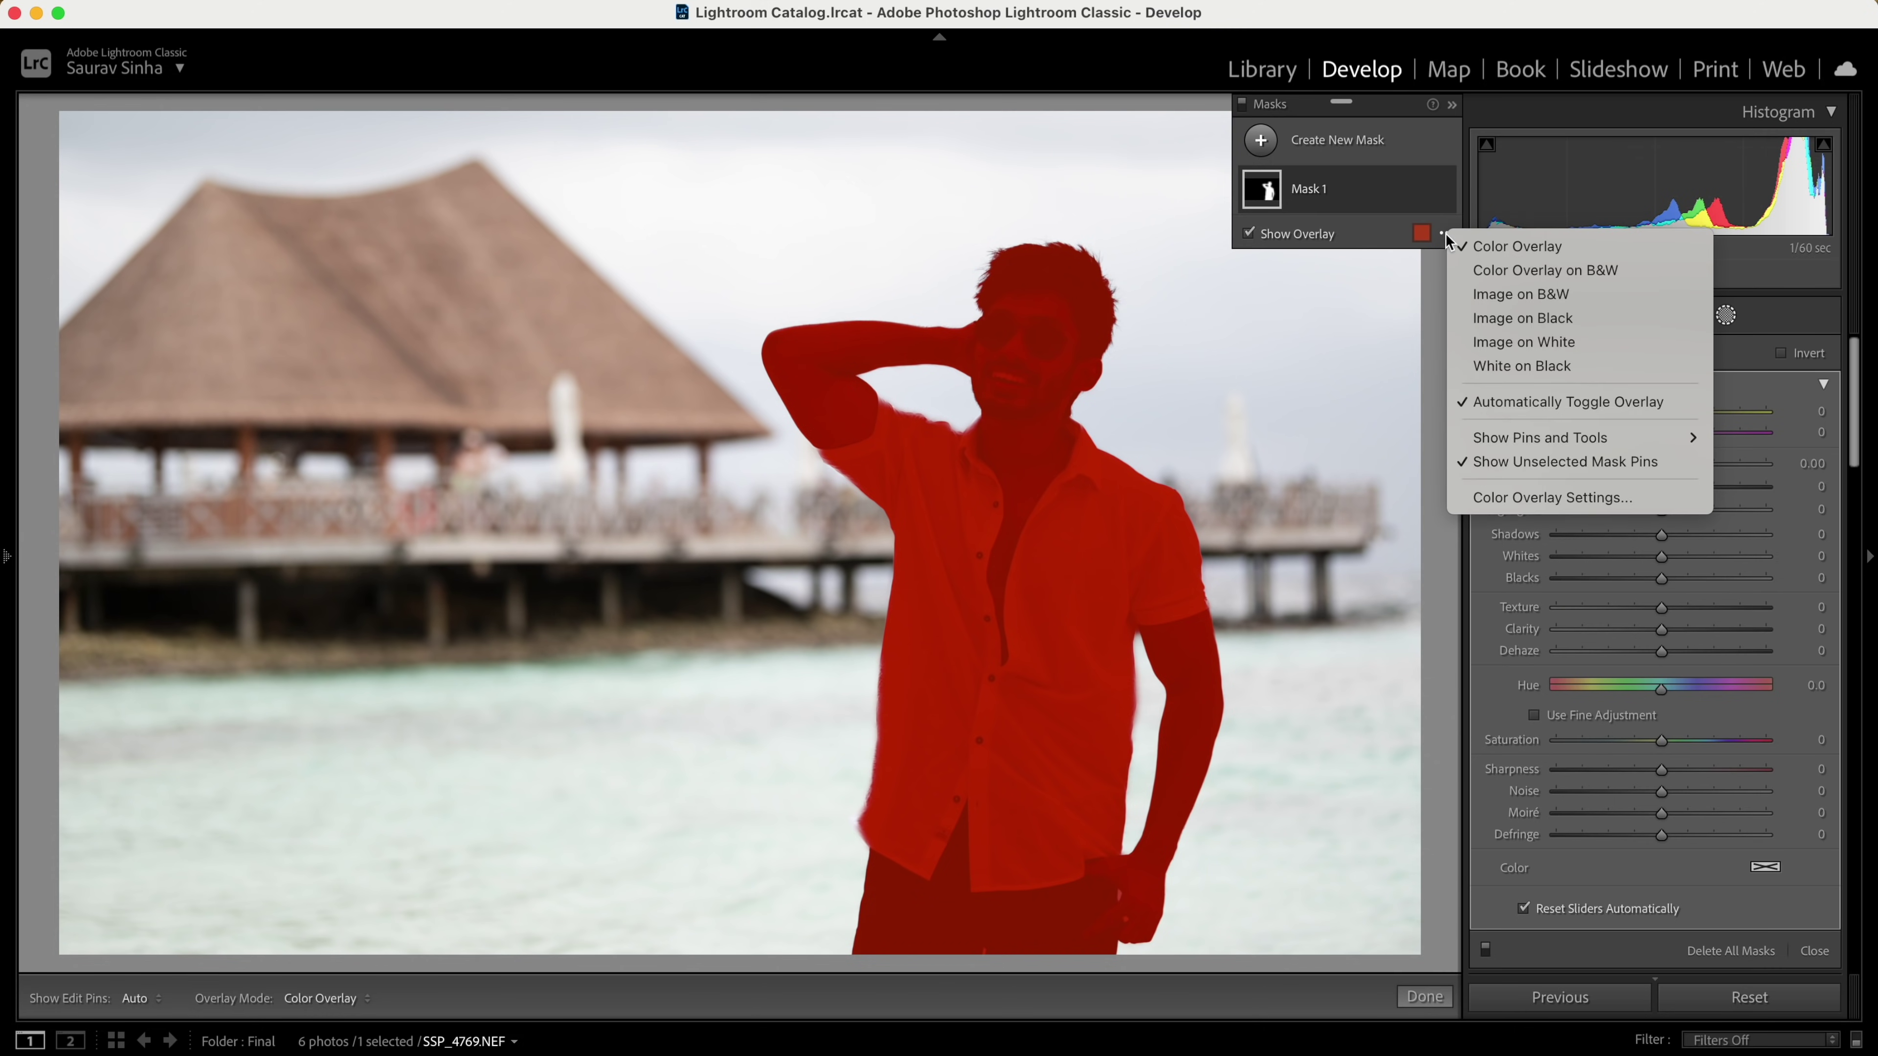
click(1471, 346)
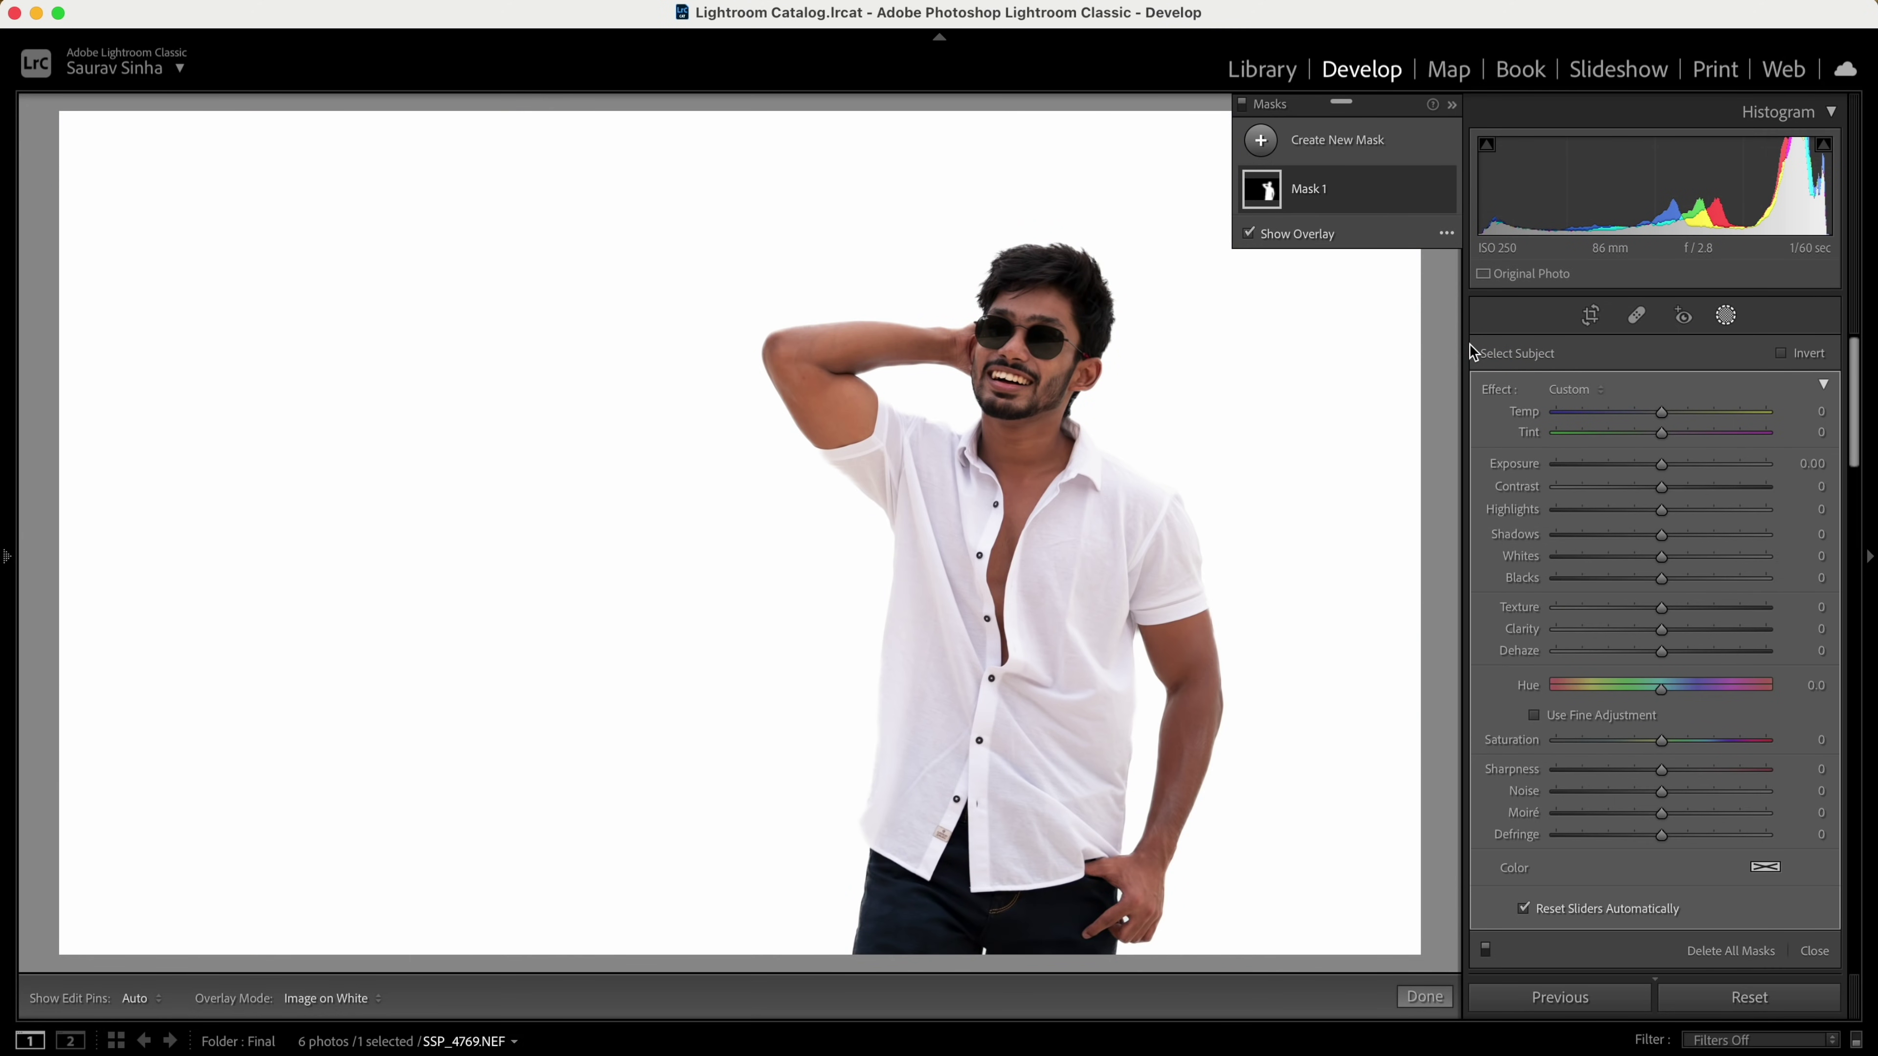
click(1446, 234)
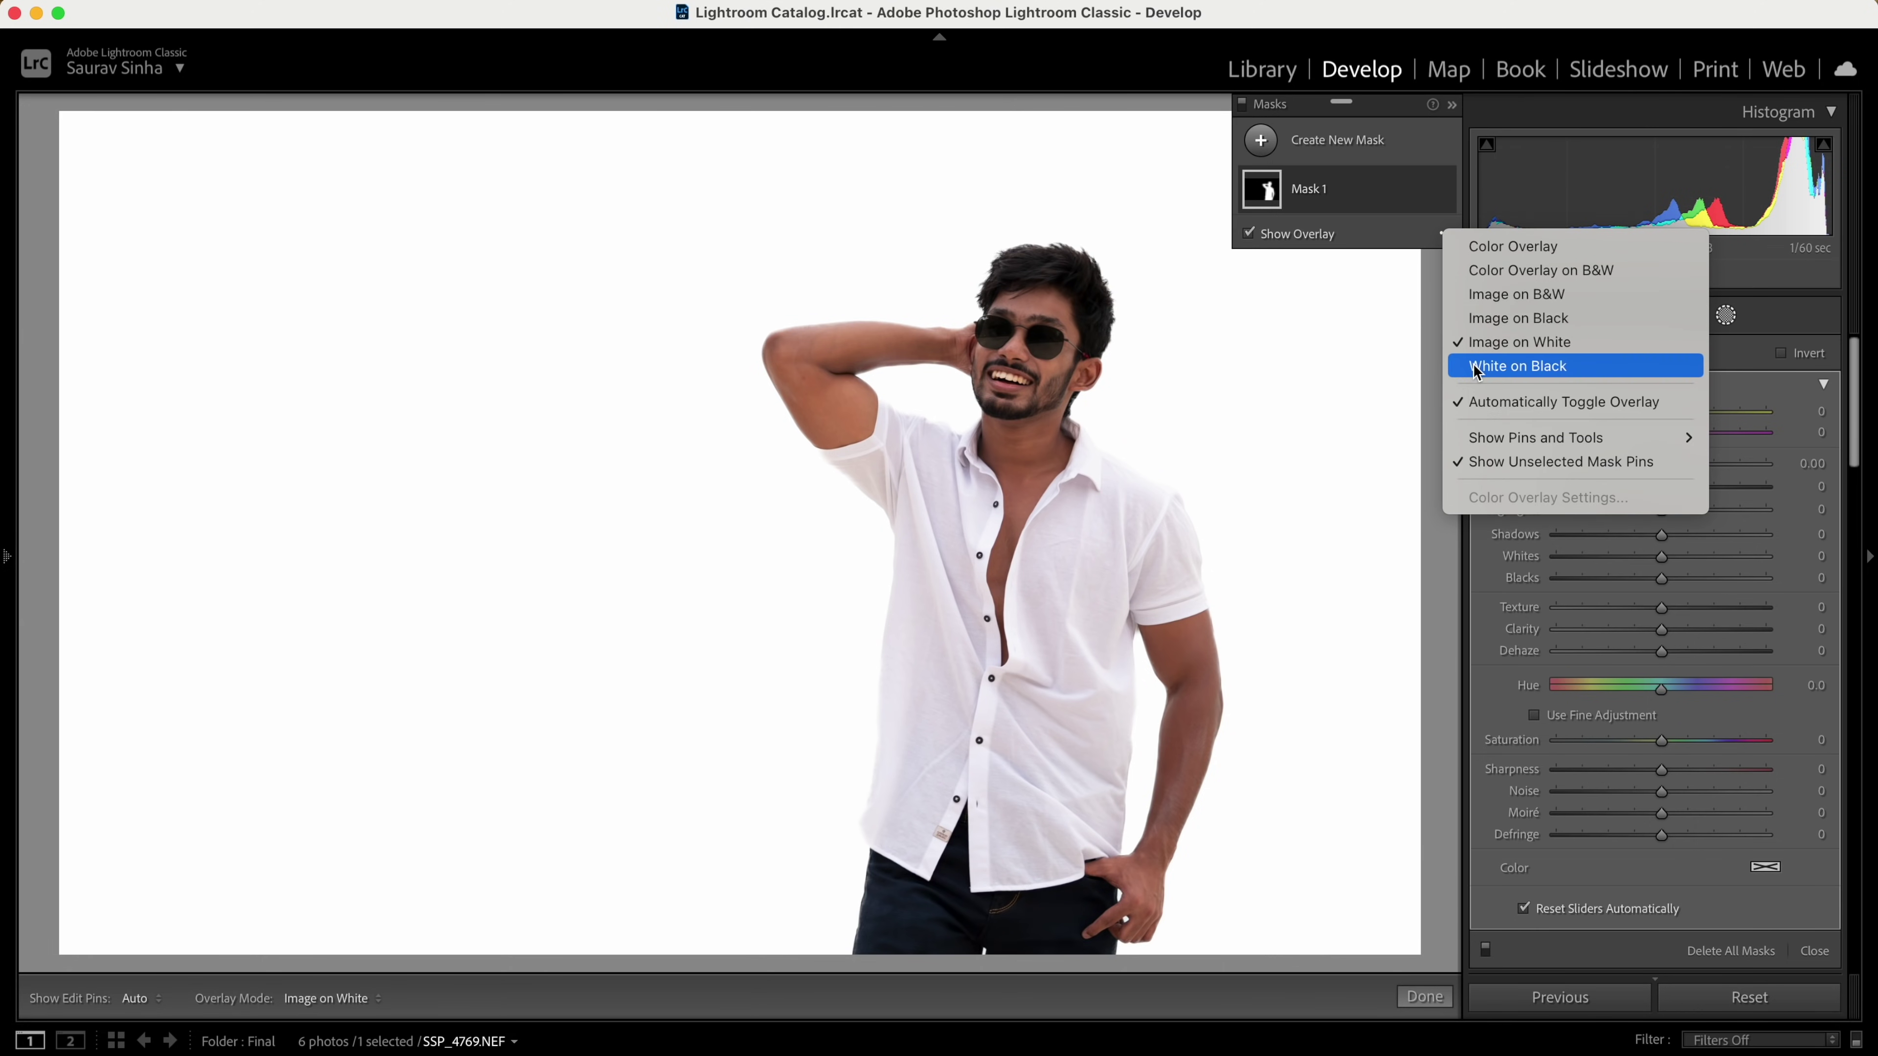
click(1473, 317)
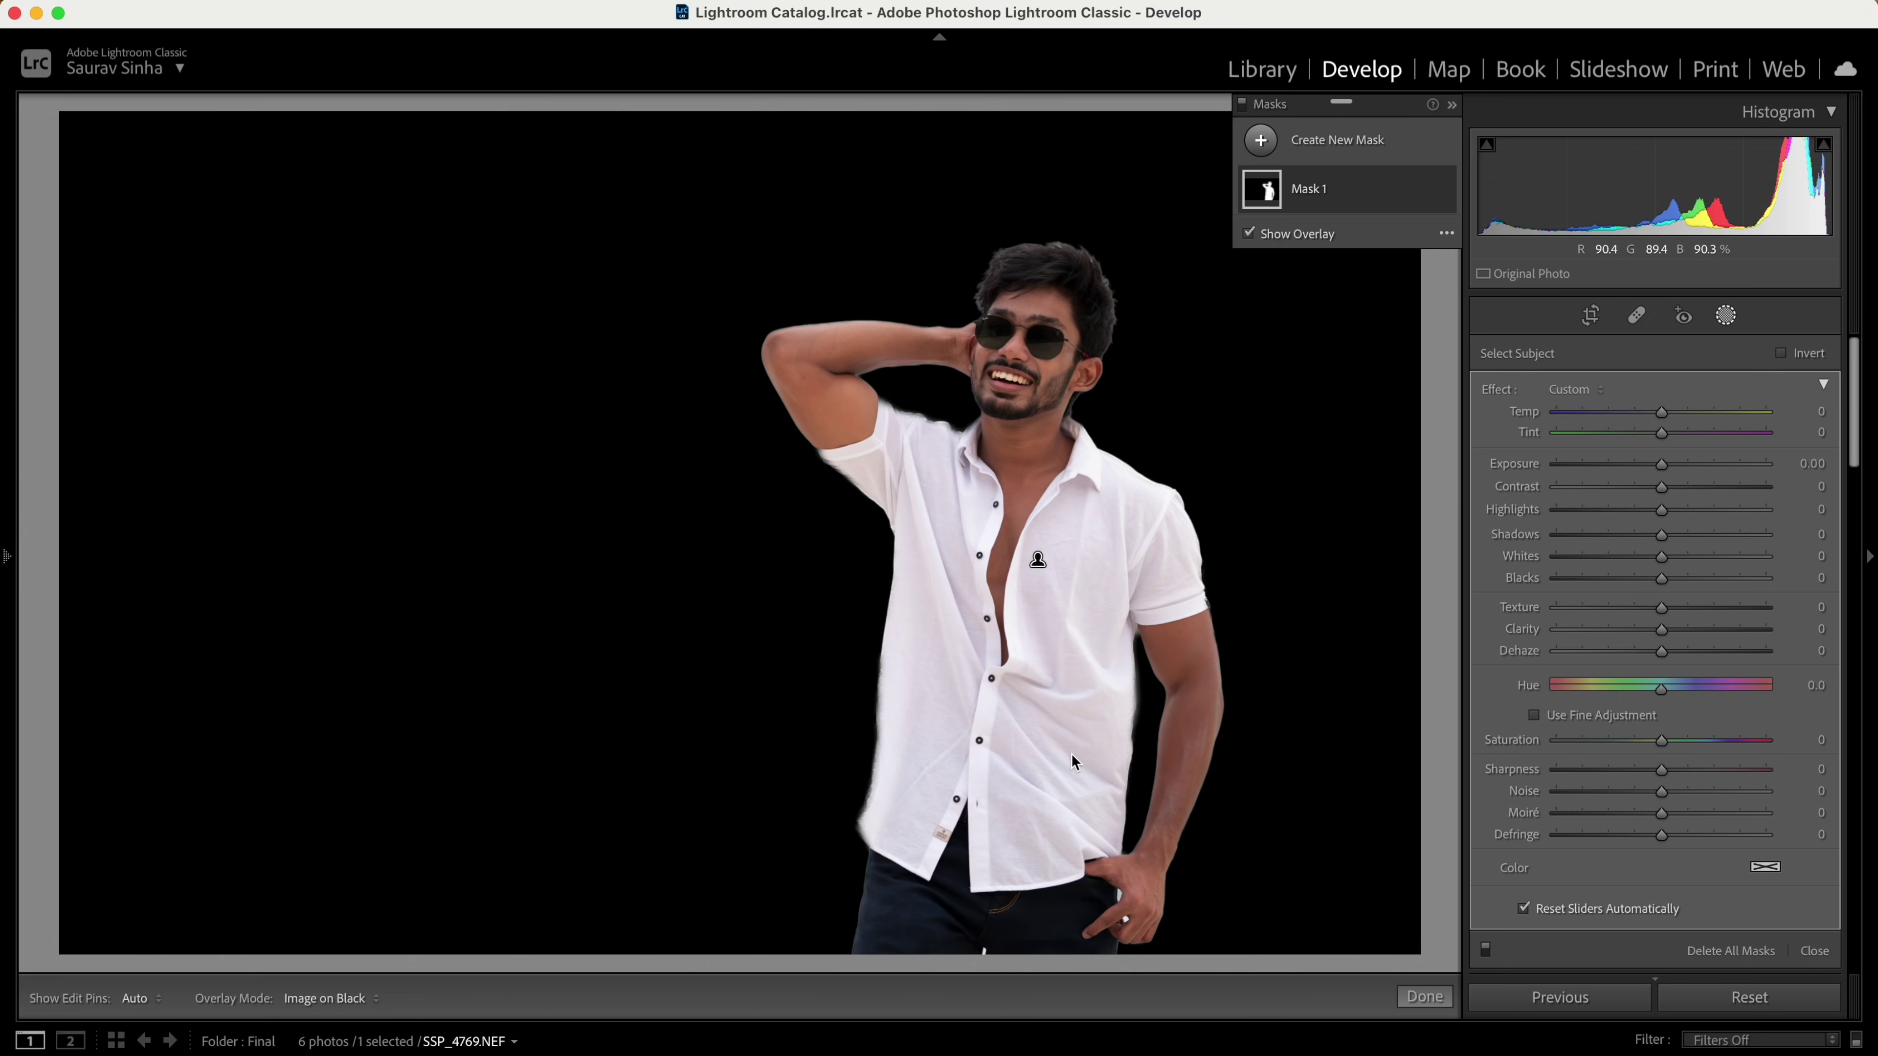
key(z)
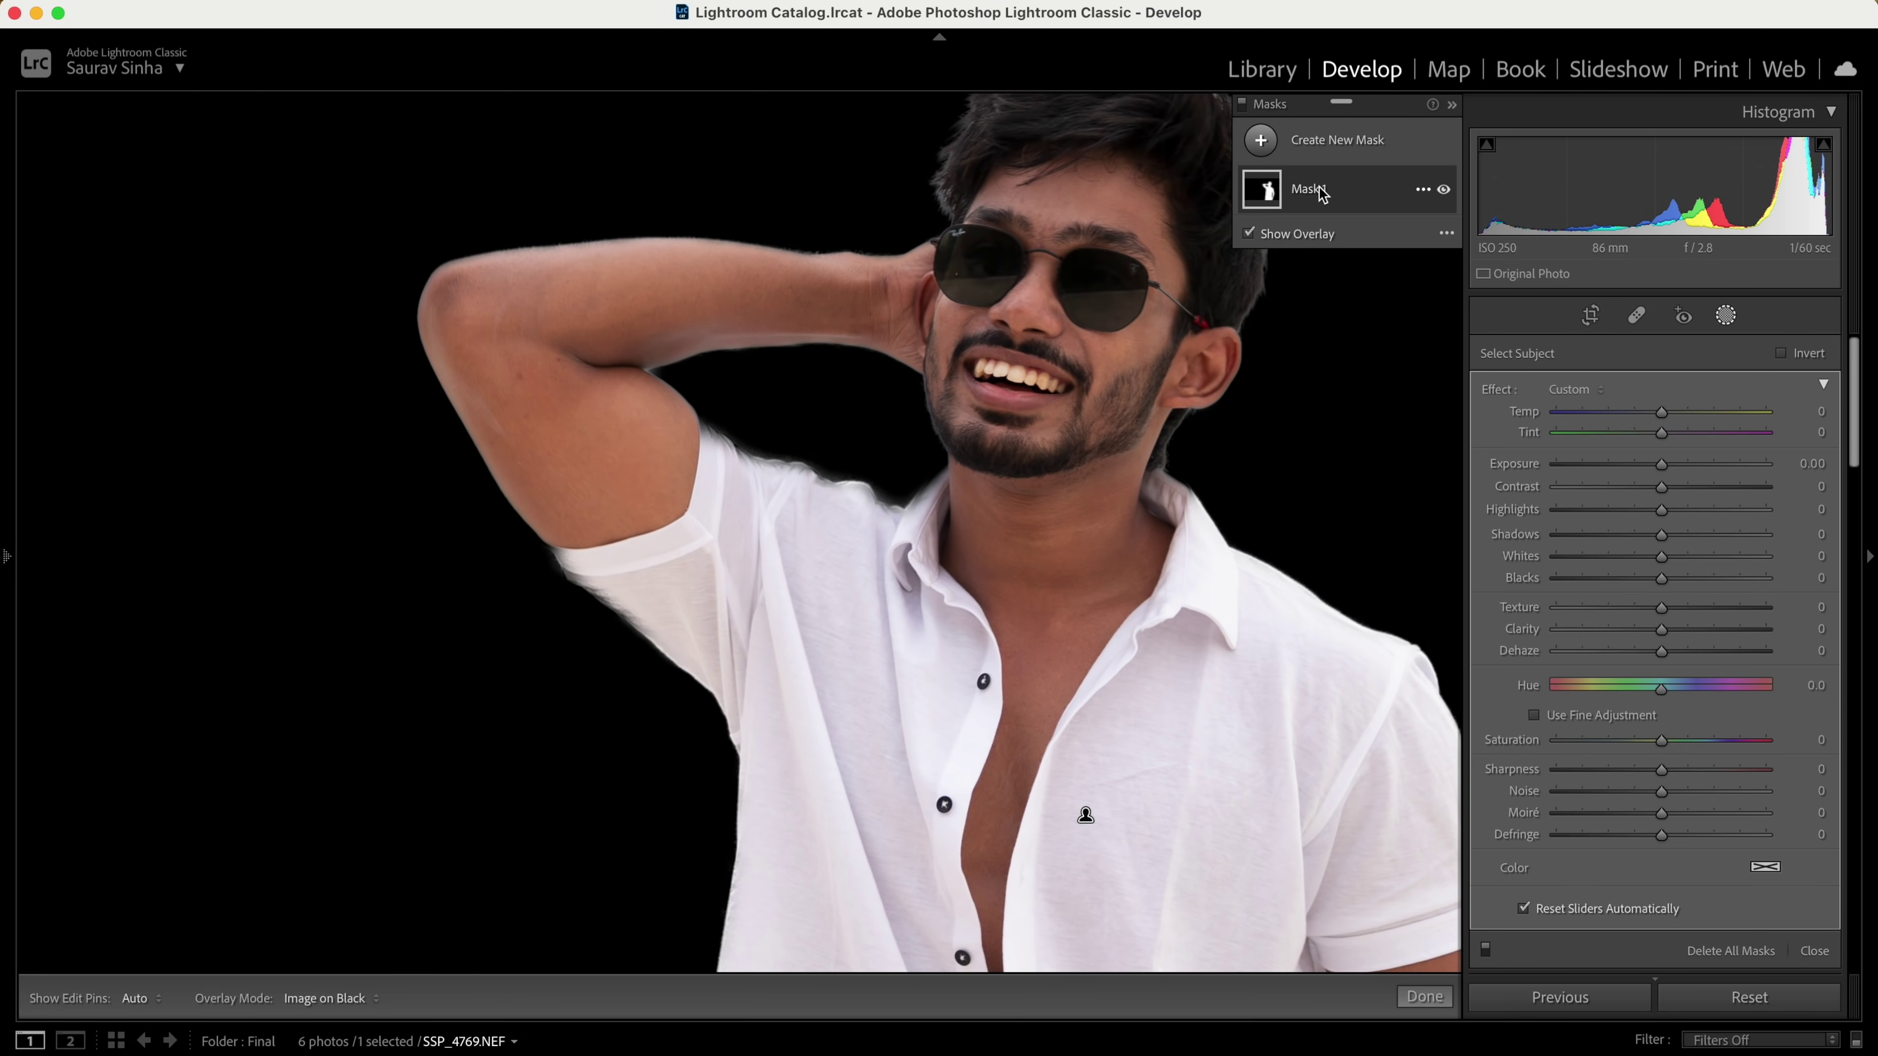
Step: Brush the shoulder edge and the area above it into the man's Mask 1
click(1243, 184)
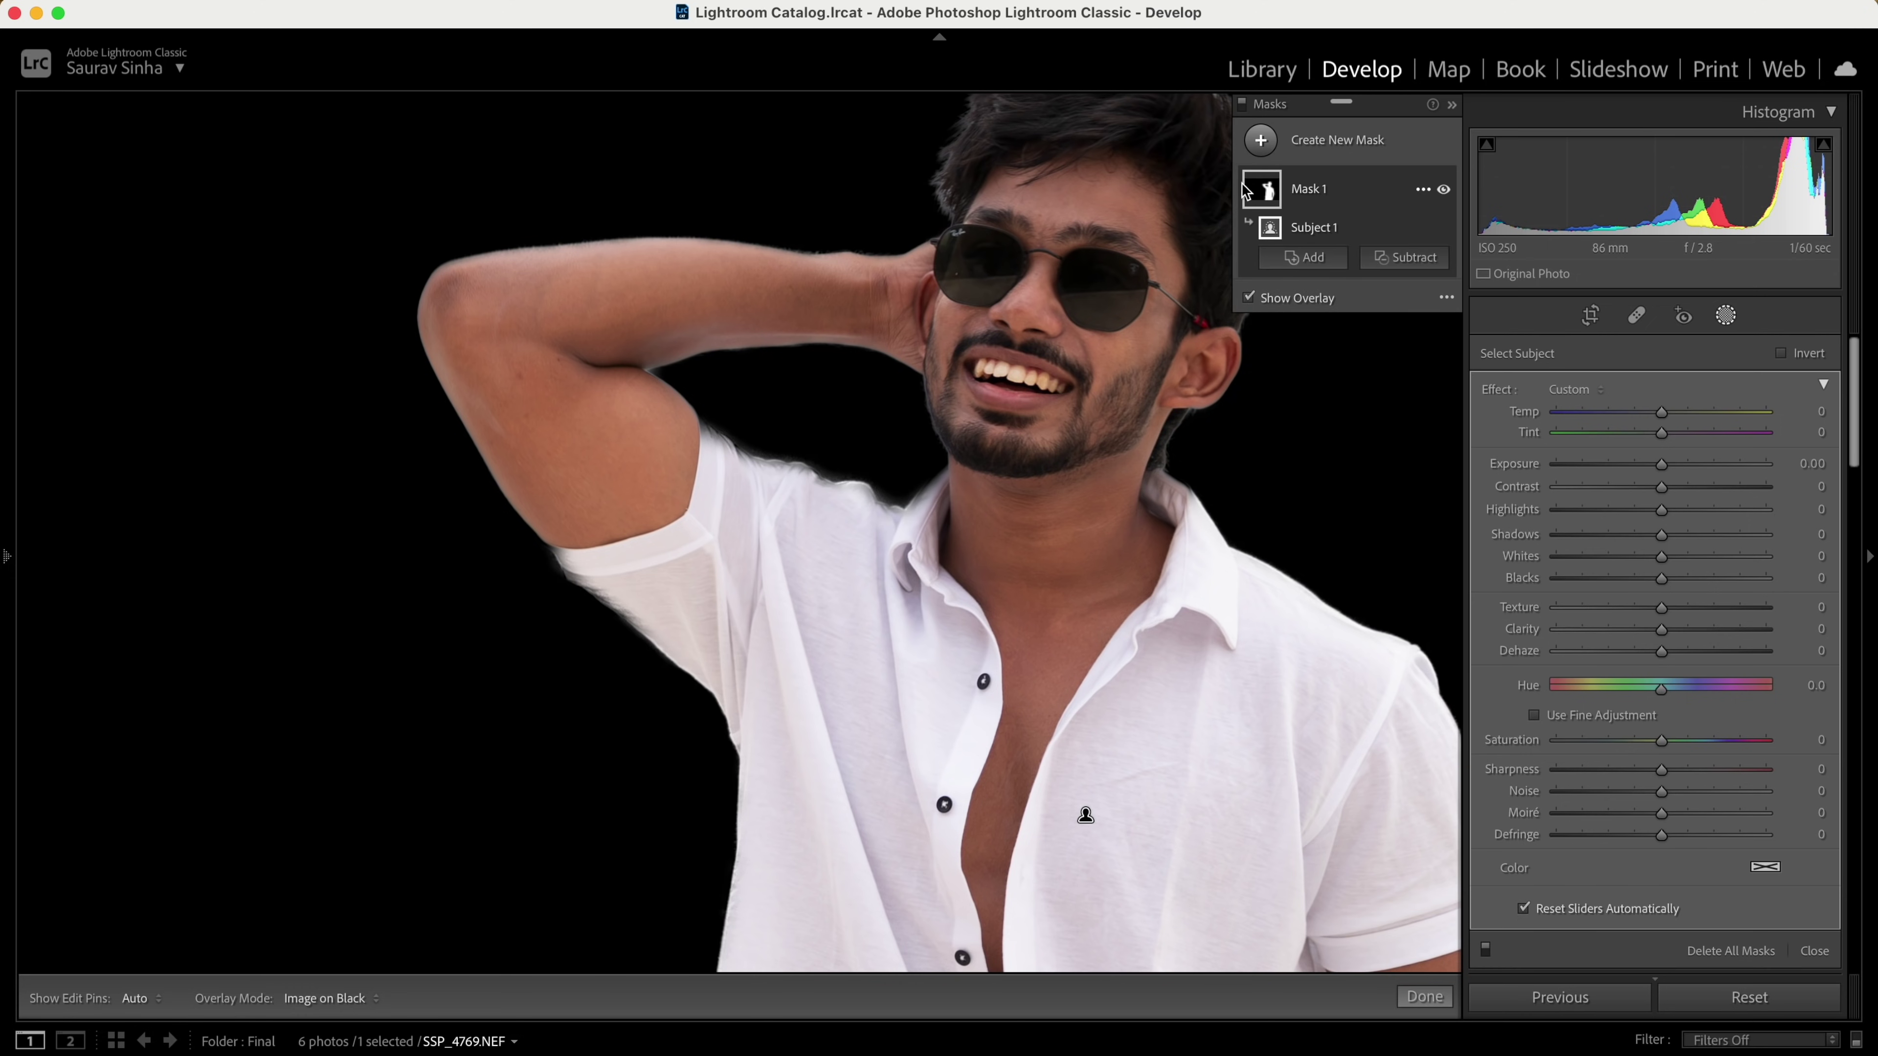
click(1318, 259)
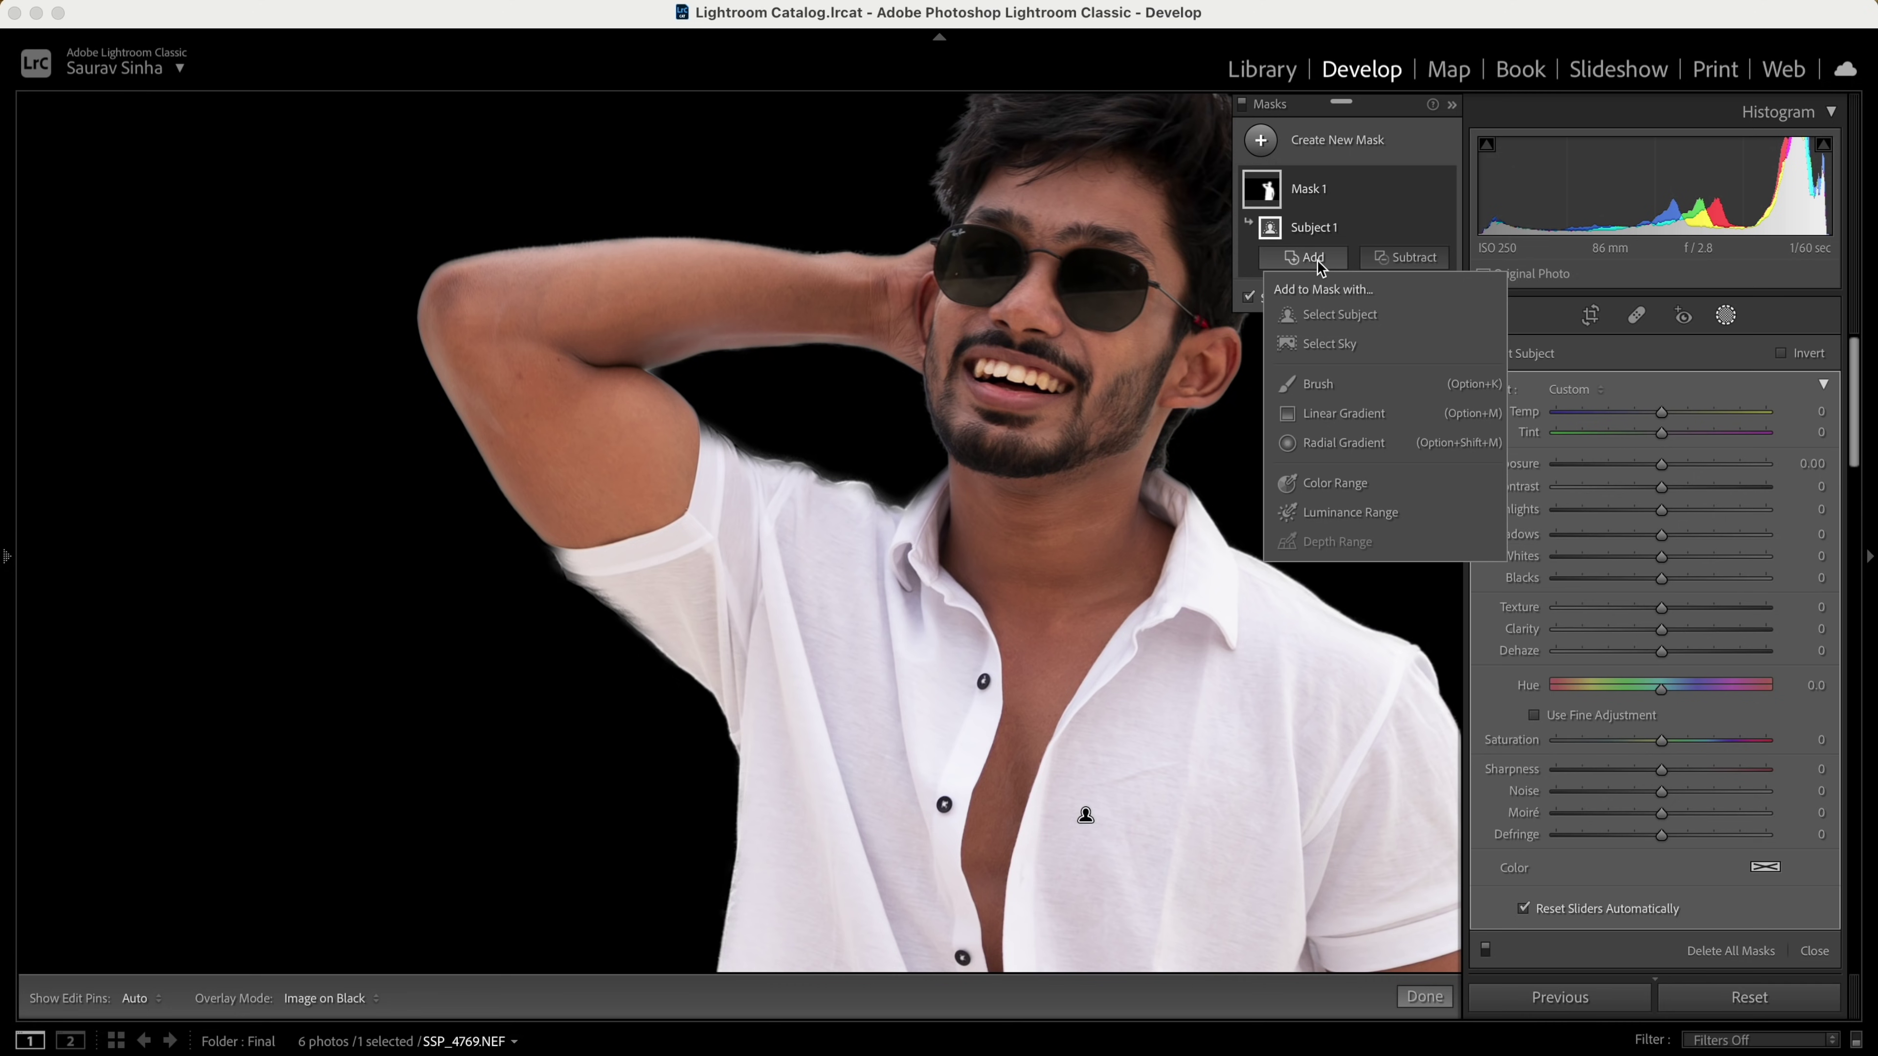
click(1318, 383)
mouse_move(895, 509)
mouse_down()
mouse_move(725, 463)
mouse_move(736, 484)
mouse_up()
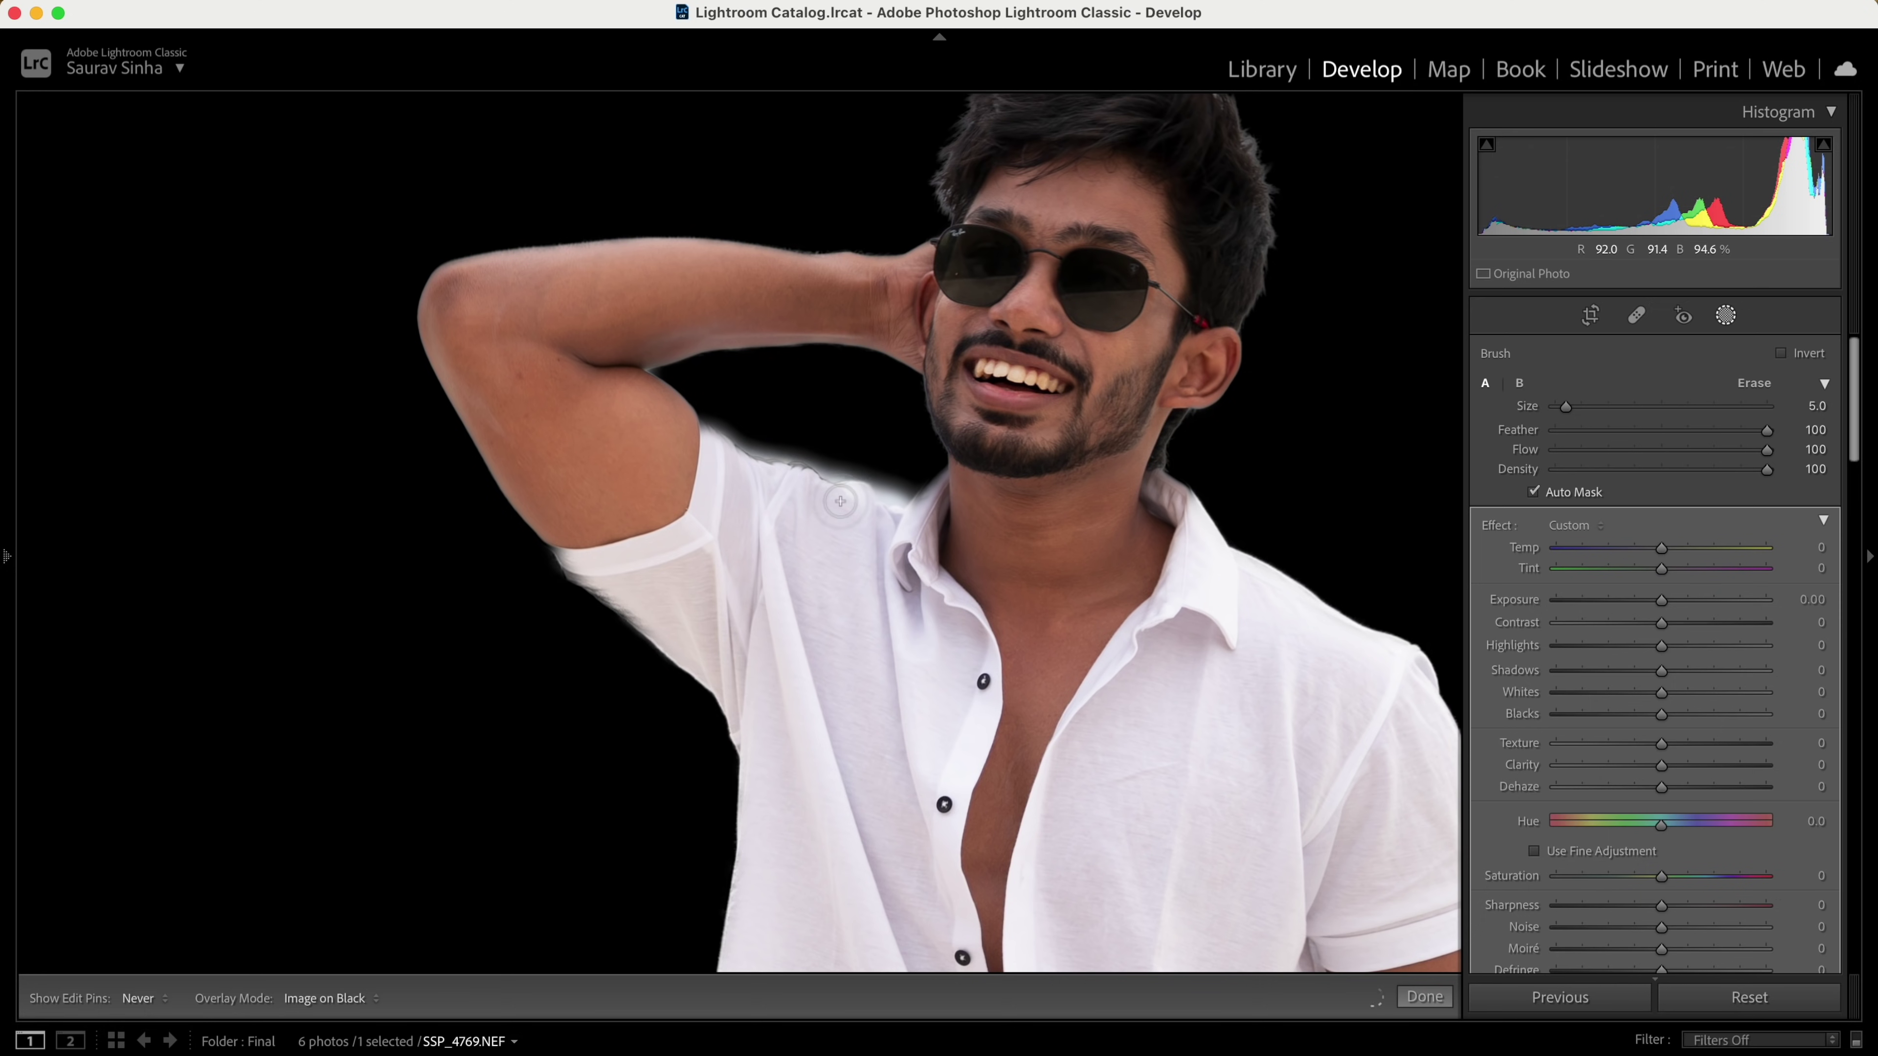
drag(873, 480, 834, 445)
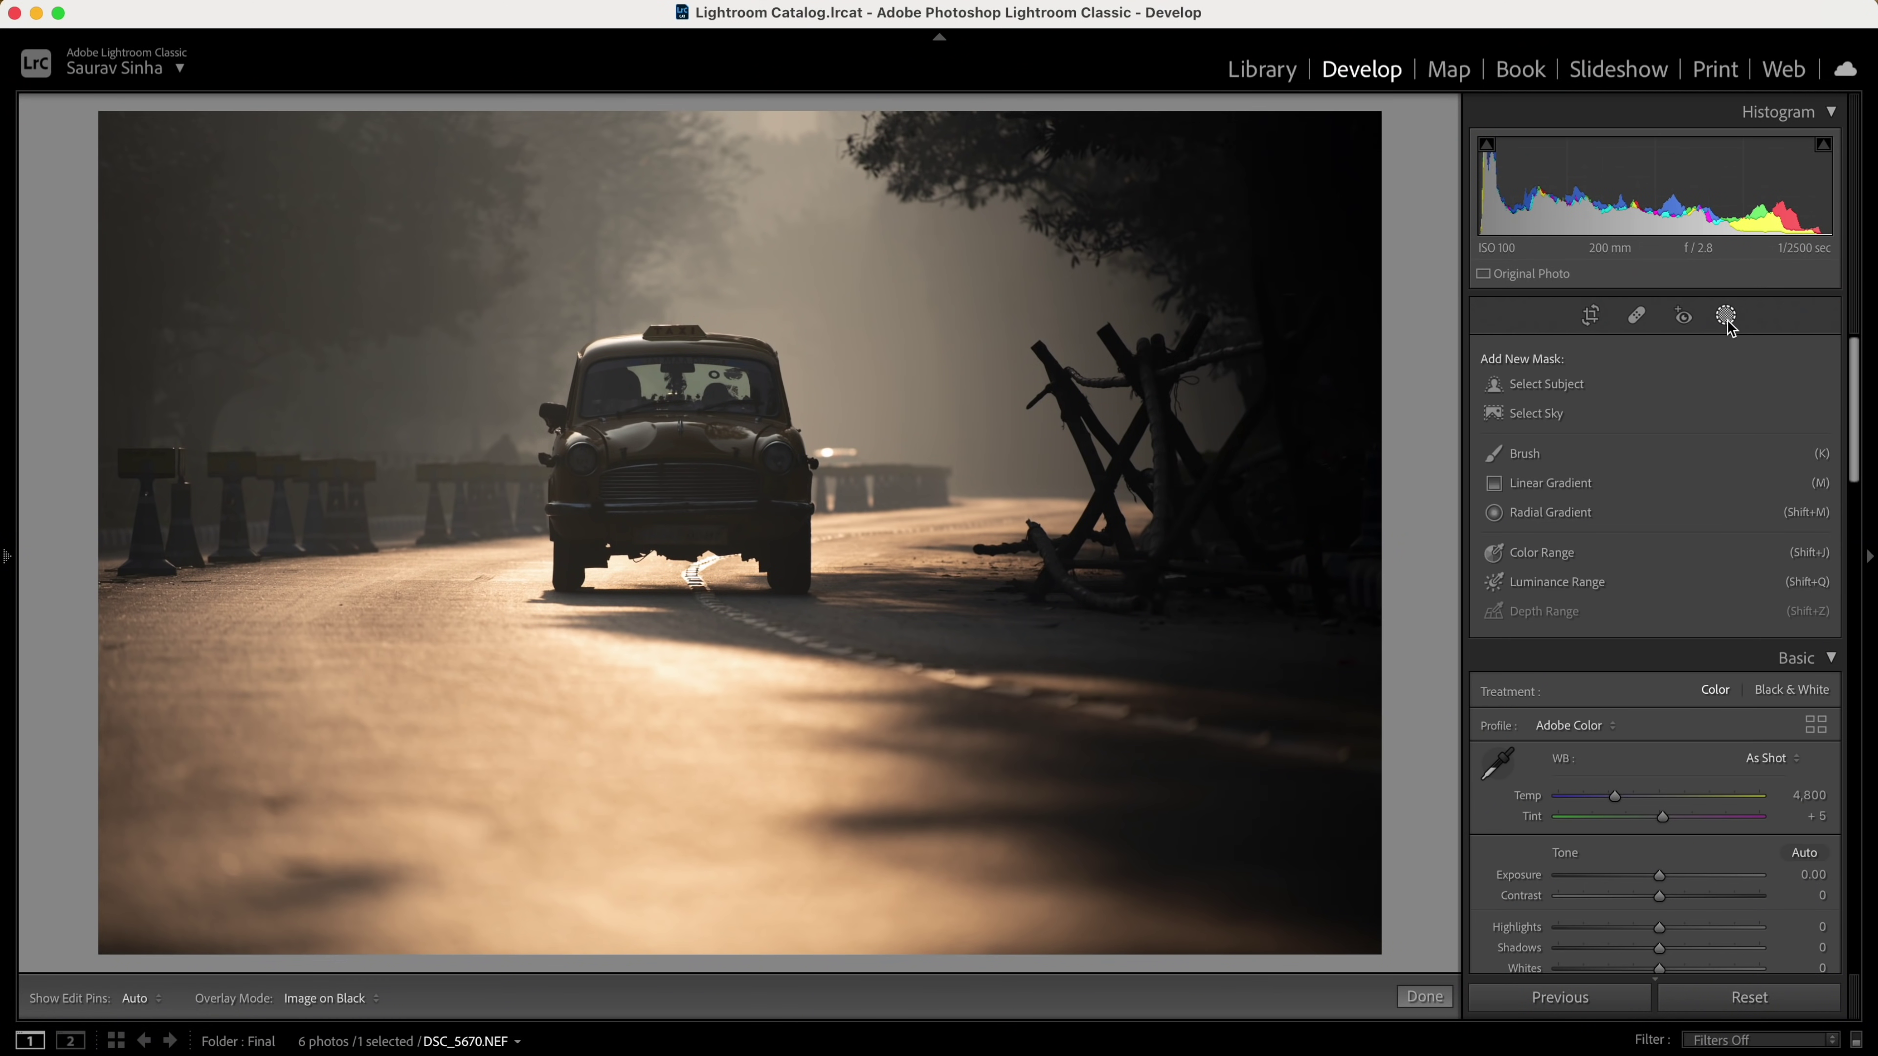
Step: Mask the taxi with Select Subject and brighten the photo to Exposure +2.30, Shadows +60
click(1545, 384)
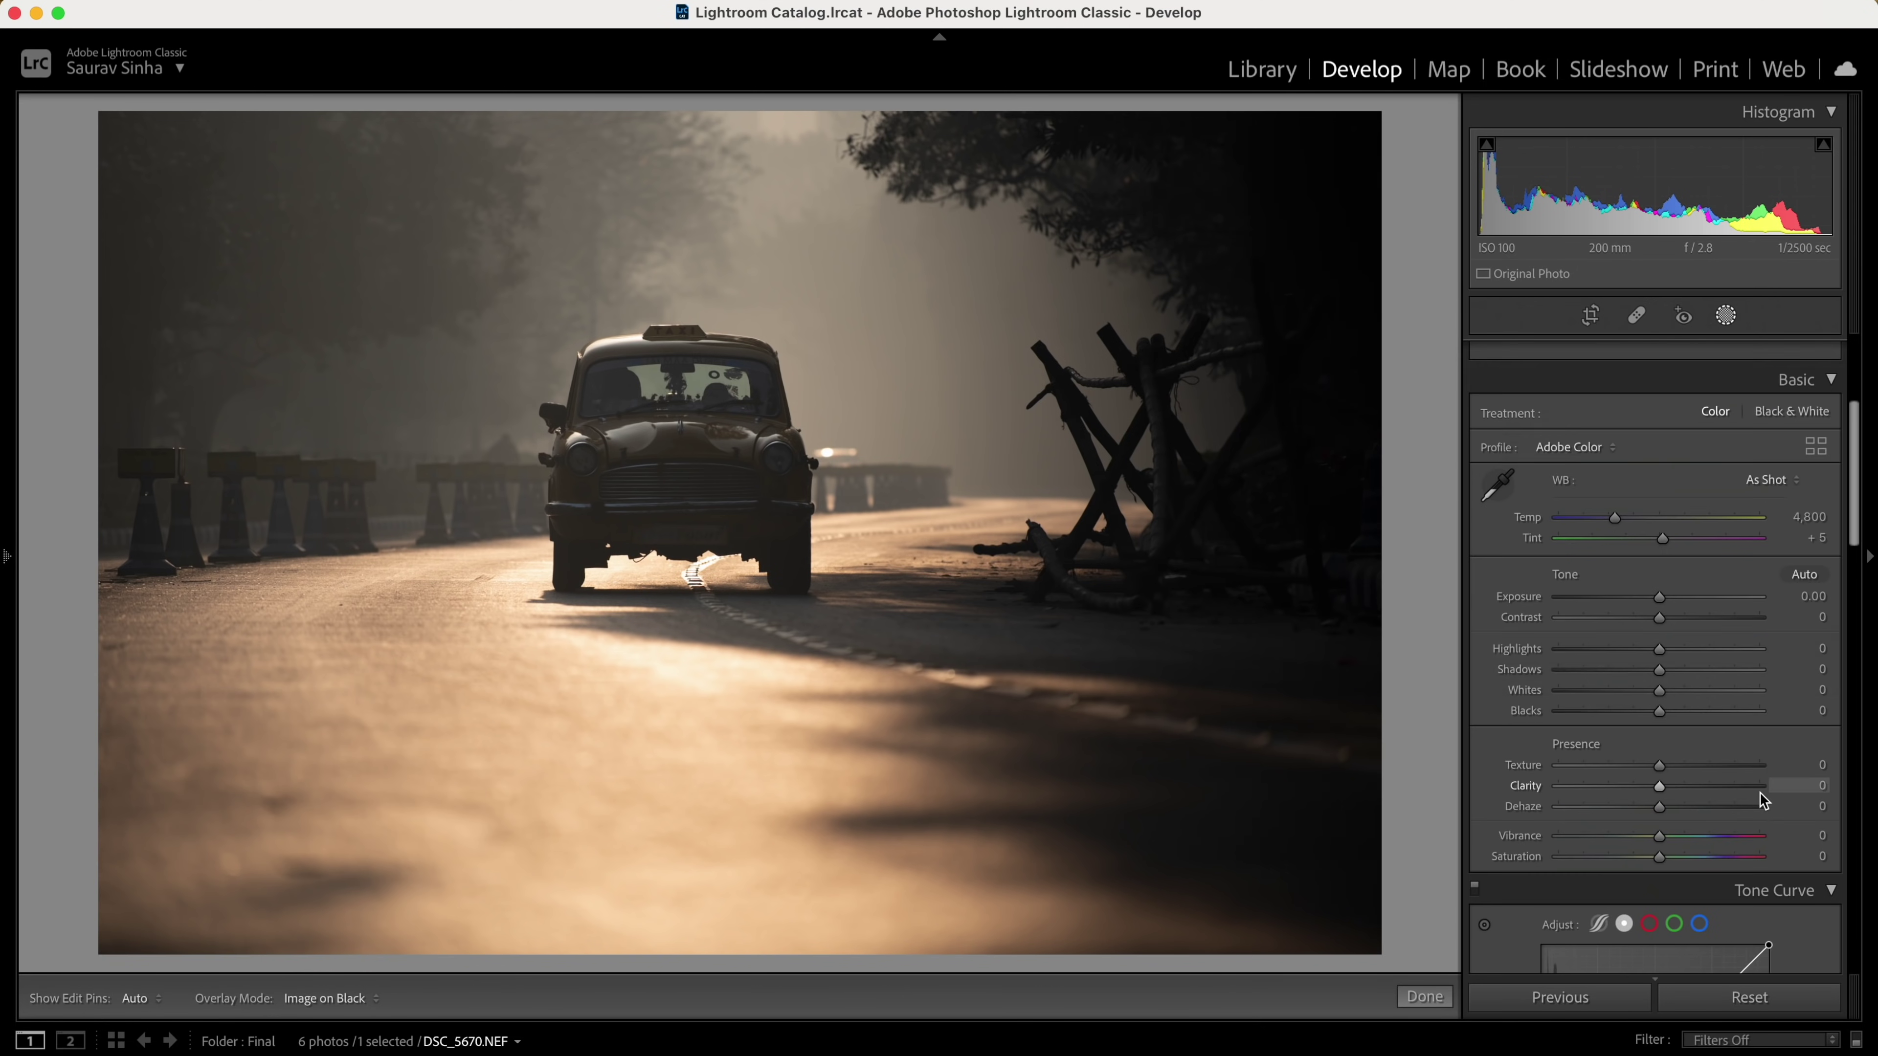
scroll(1759, 793, down, 3)
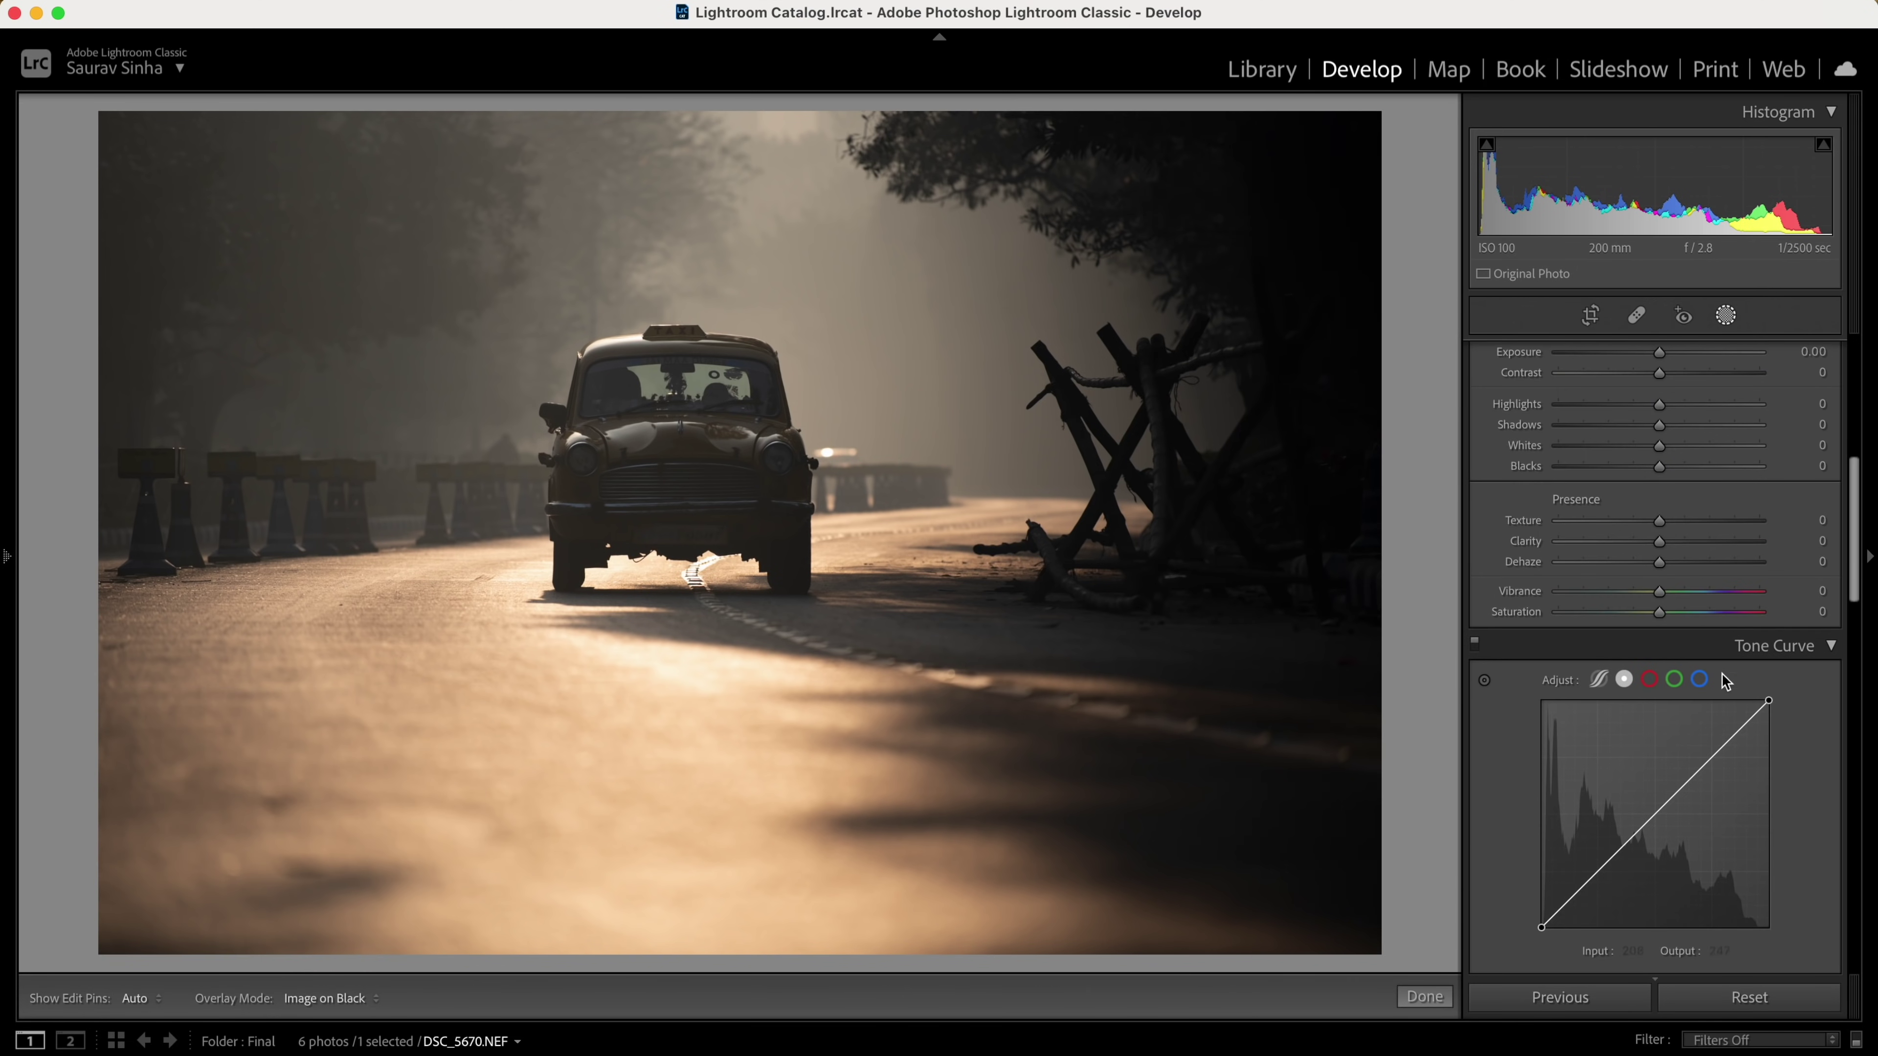
scroll(1721, 674, up, 1)
drag(1659, 437, 1705, 437)
drag(1659, 513, 1718, 511)
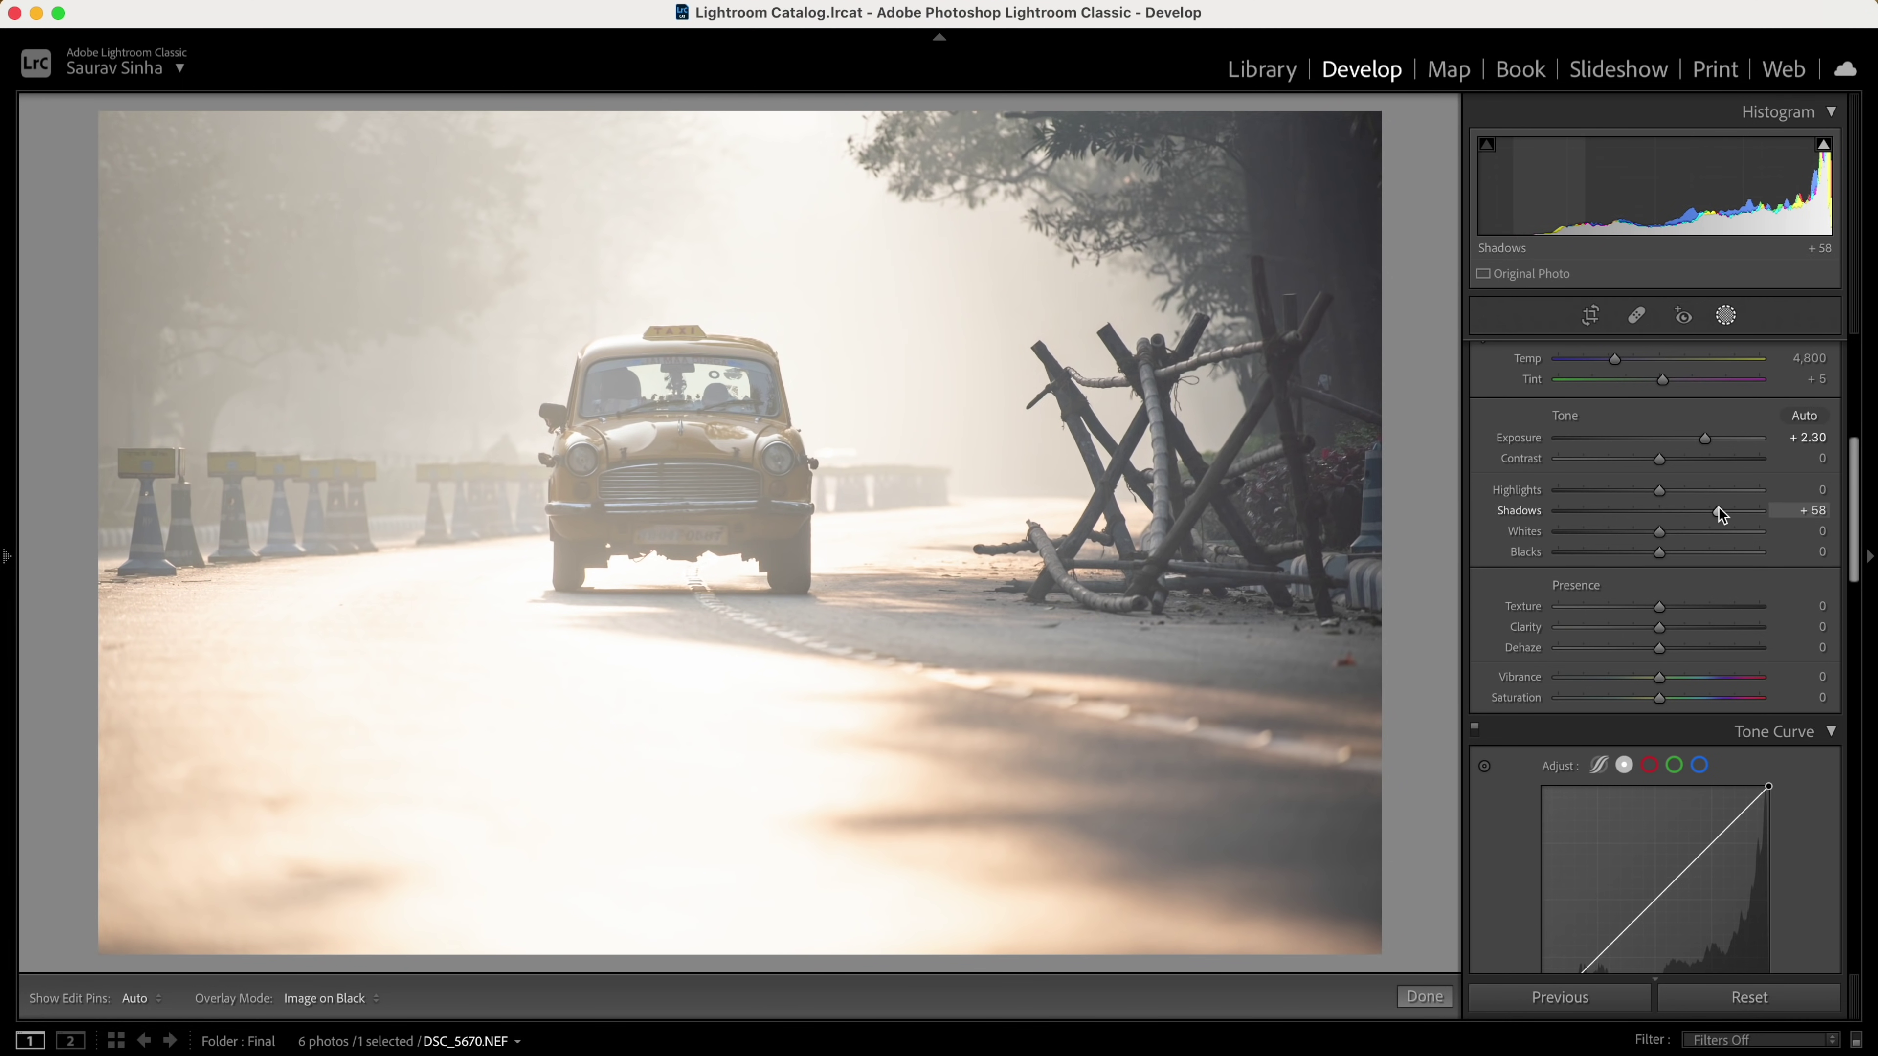
key(shift+w)
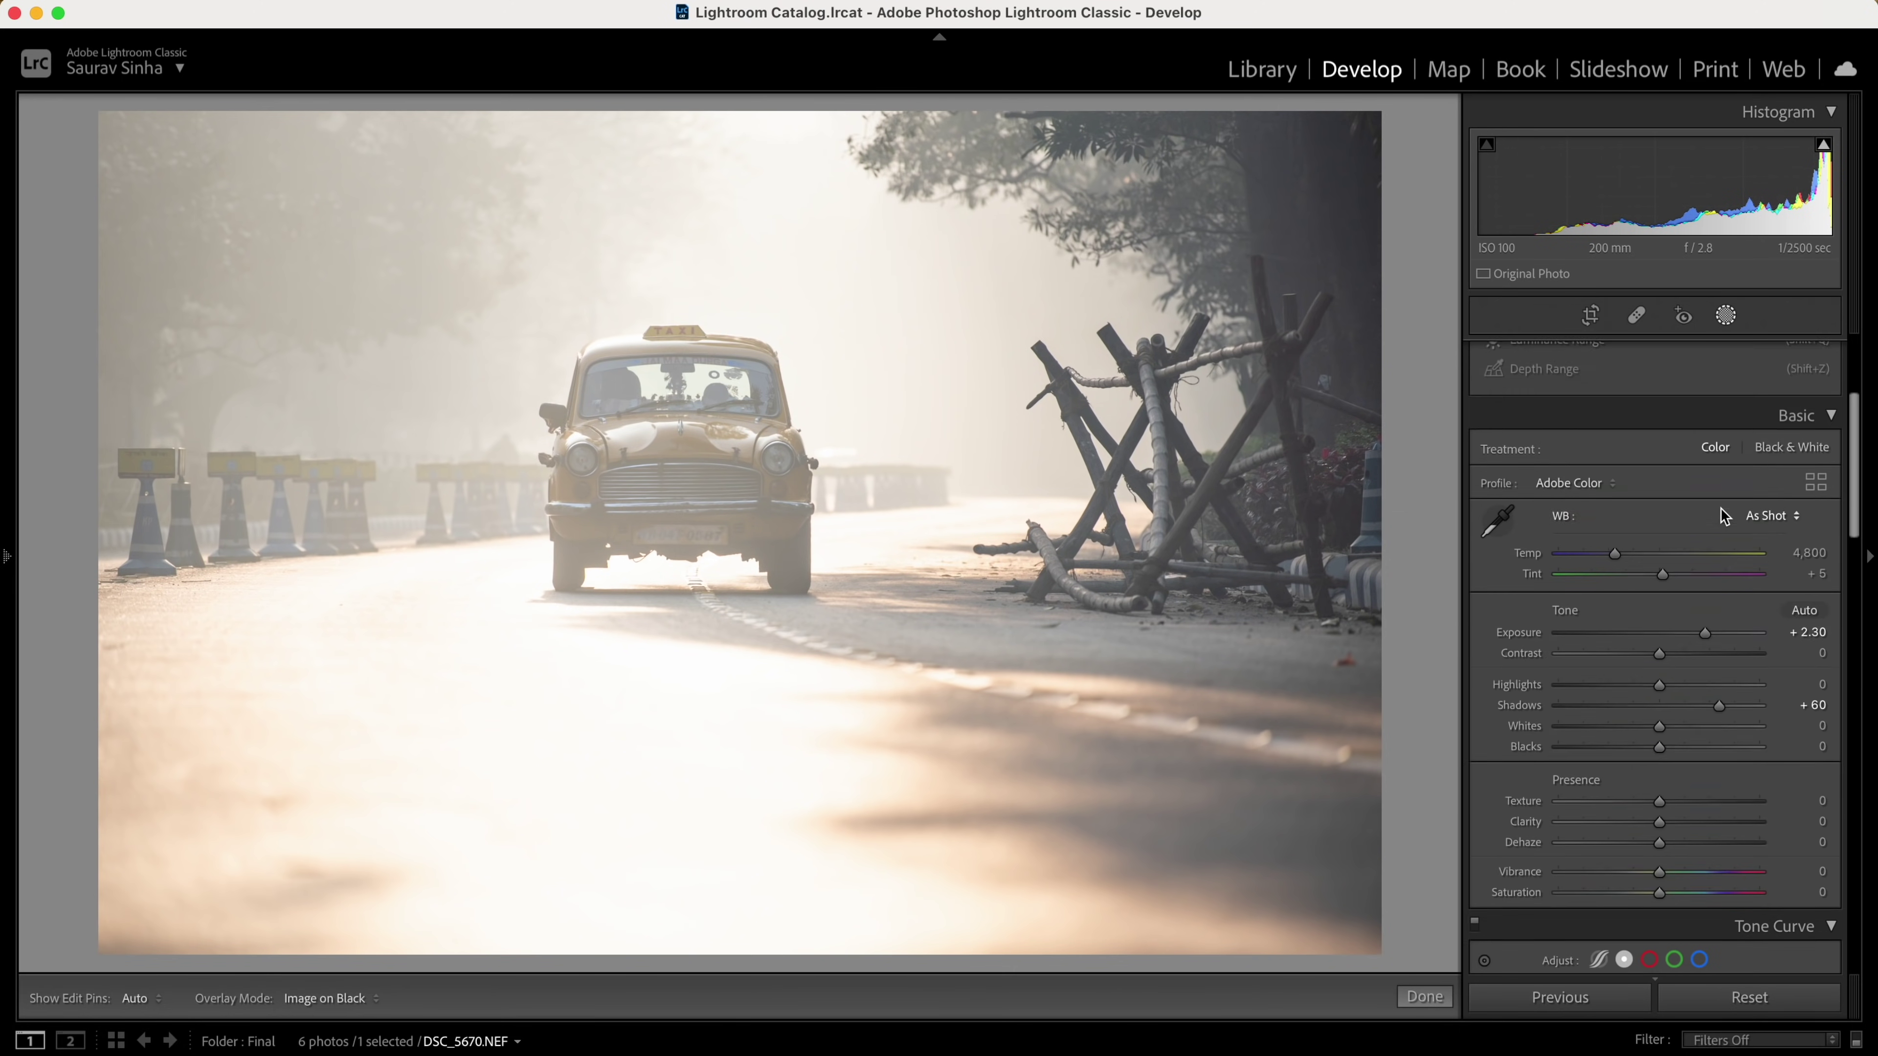
Step: Mask the taxi with Select Subject and reset Exposure and Shadows back to 0
click(1546, 379)
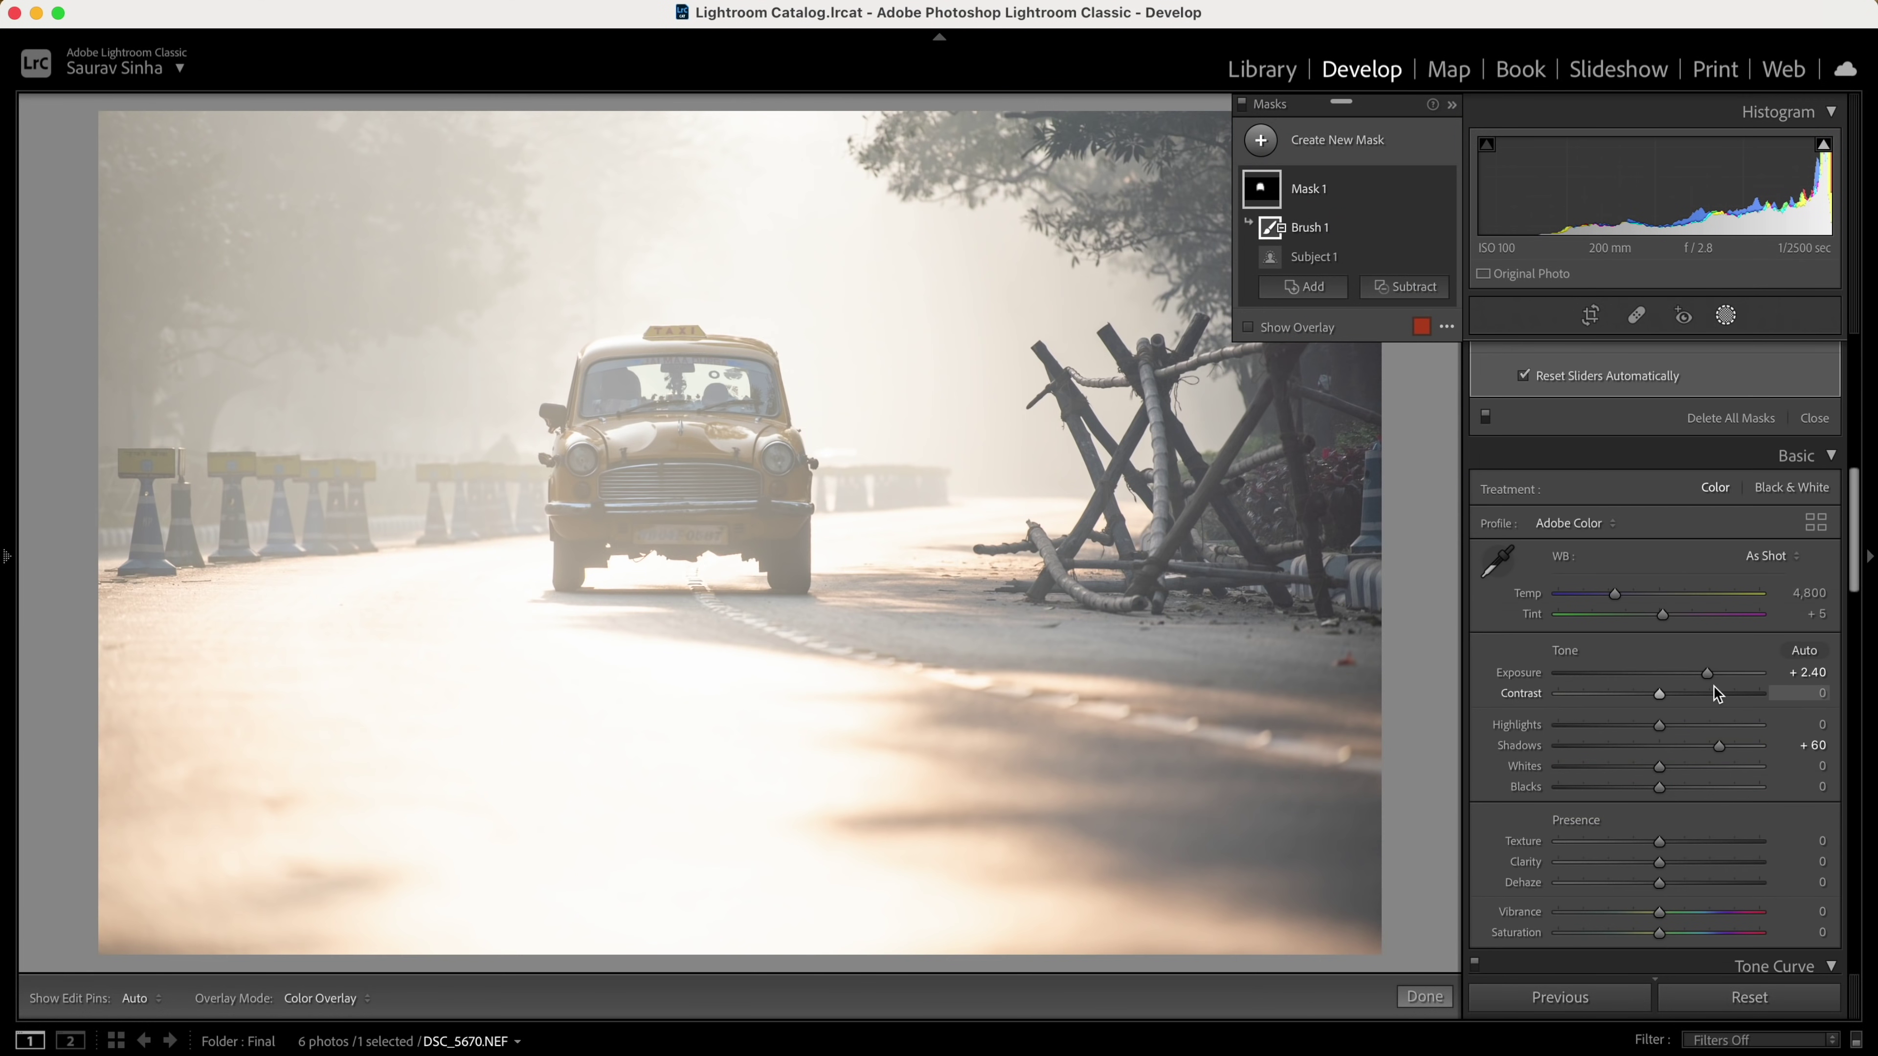
double_click(1710, 674)
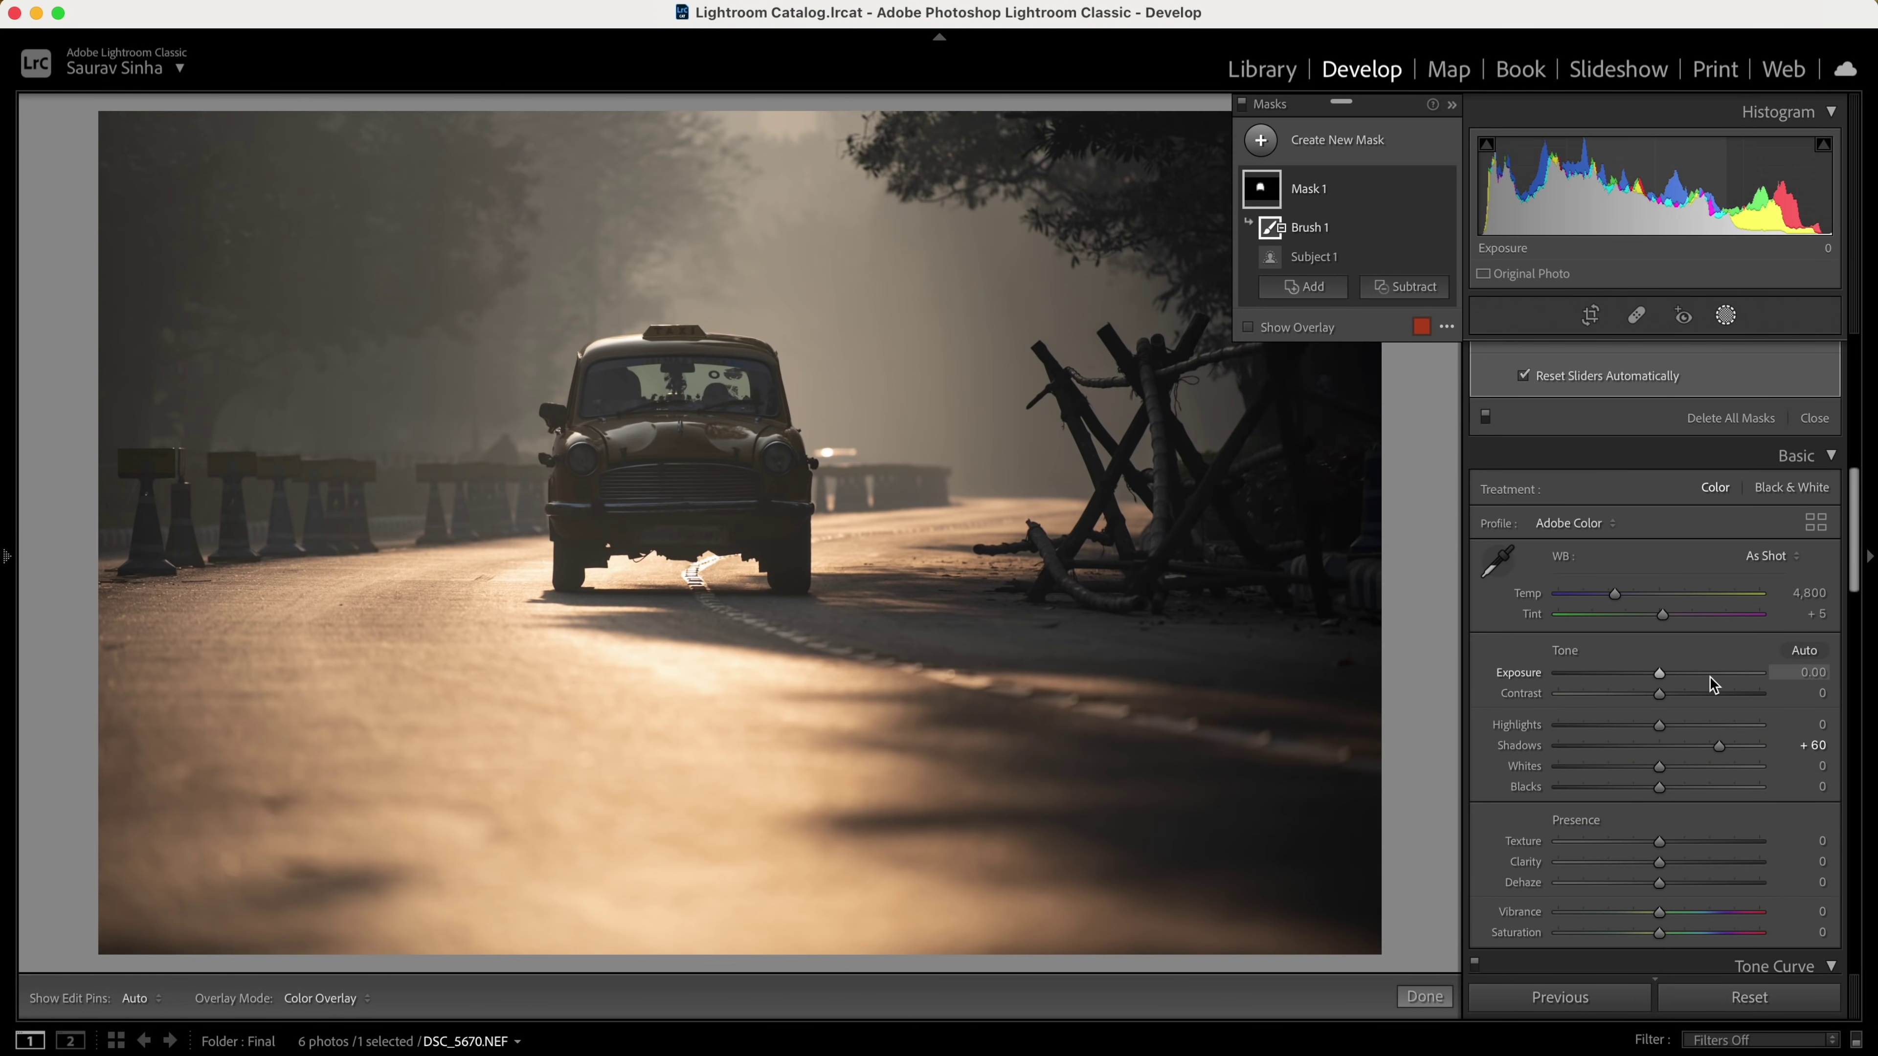
double_click(1715, 742)
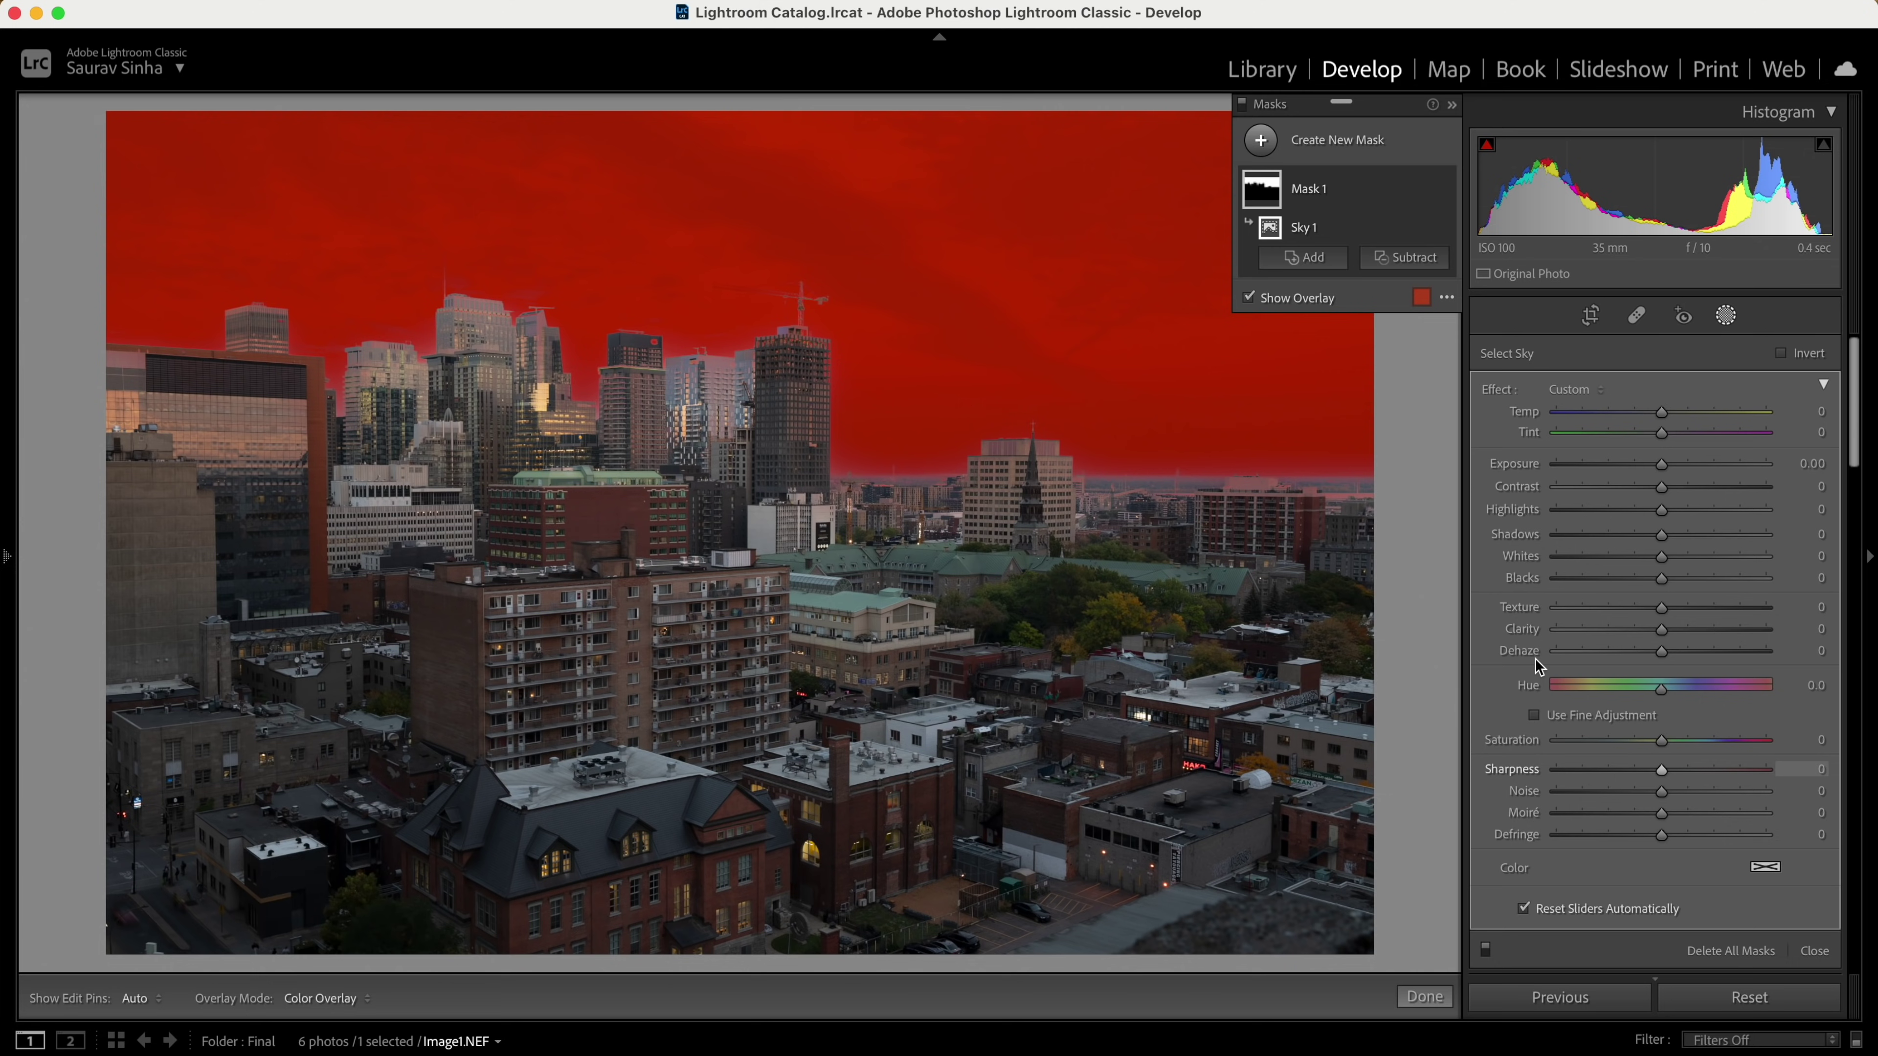
Step: Set the sky mask to Highlights -43, Clarity 31, Temp 10, Dehaze about 25 and Contrast 6
click(1288, 301)
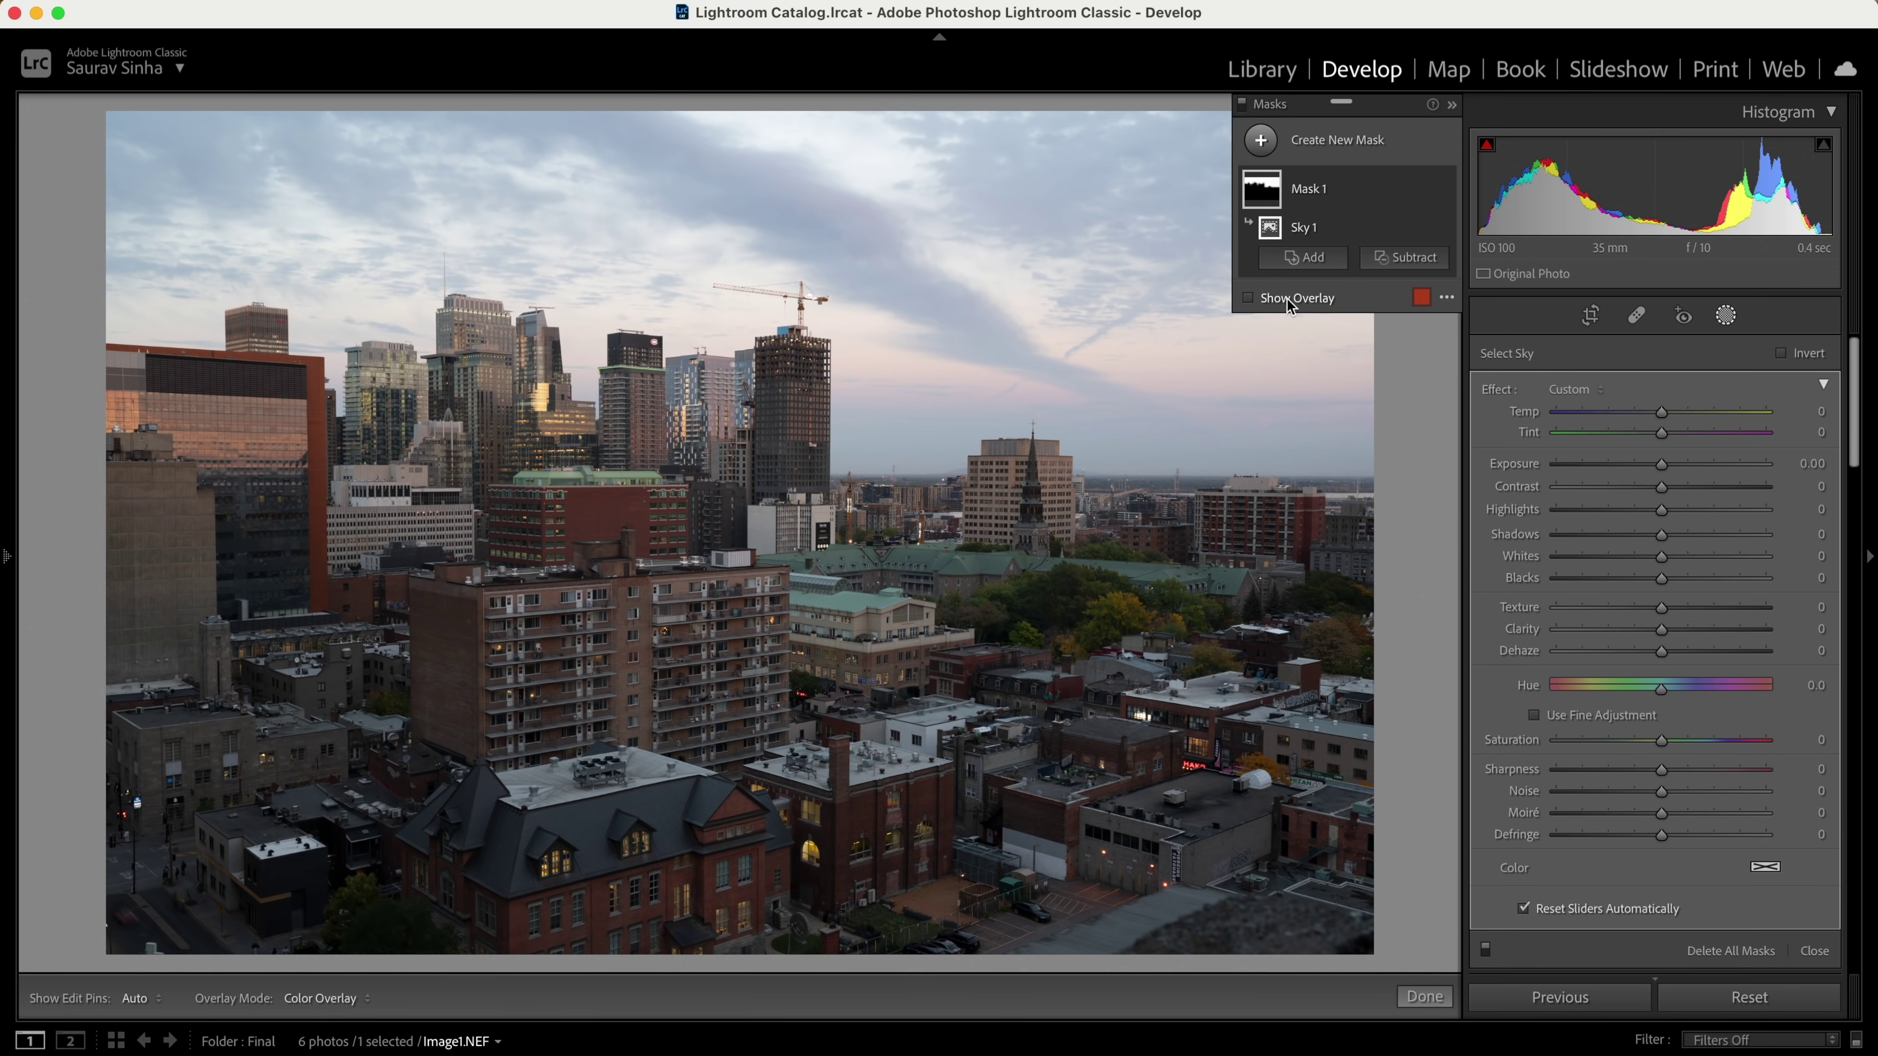
click(1290, 299)
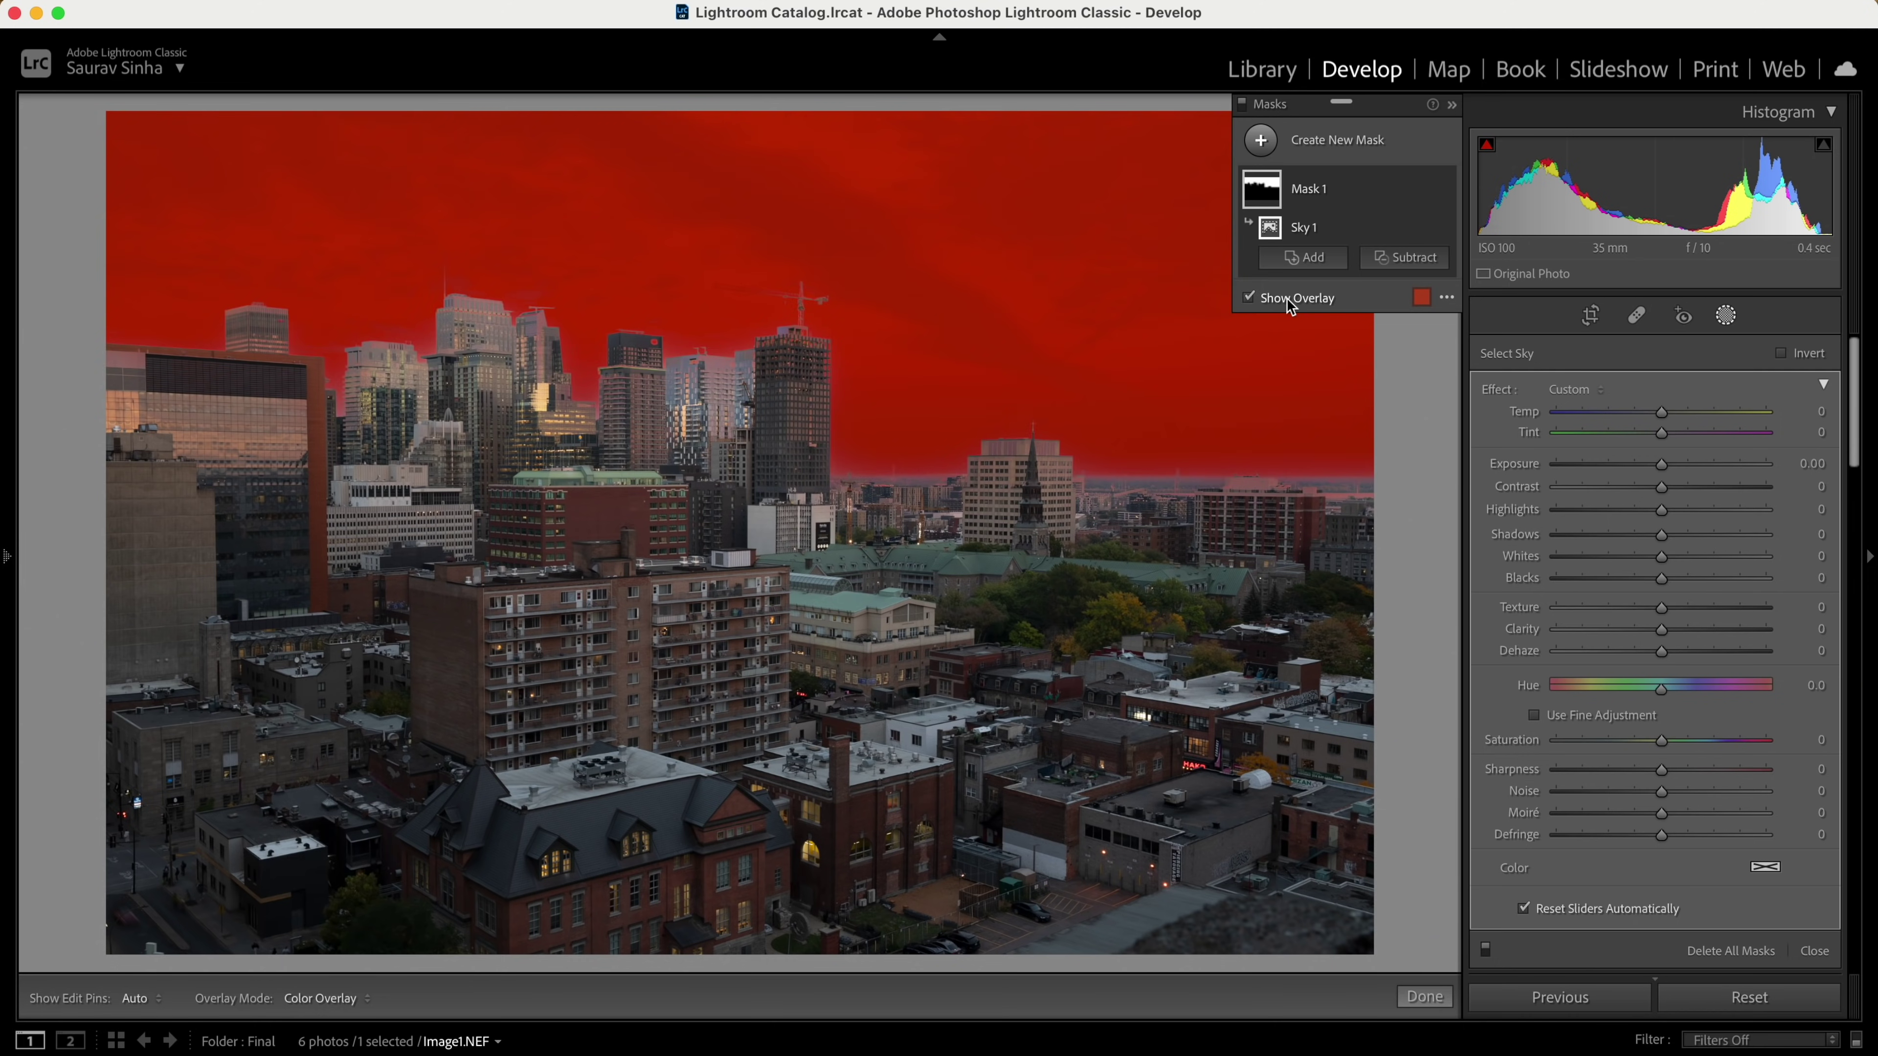
drag(1660, 510, 1615, 510)
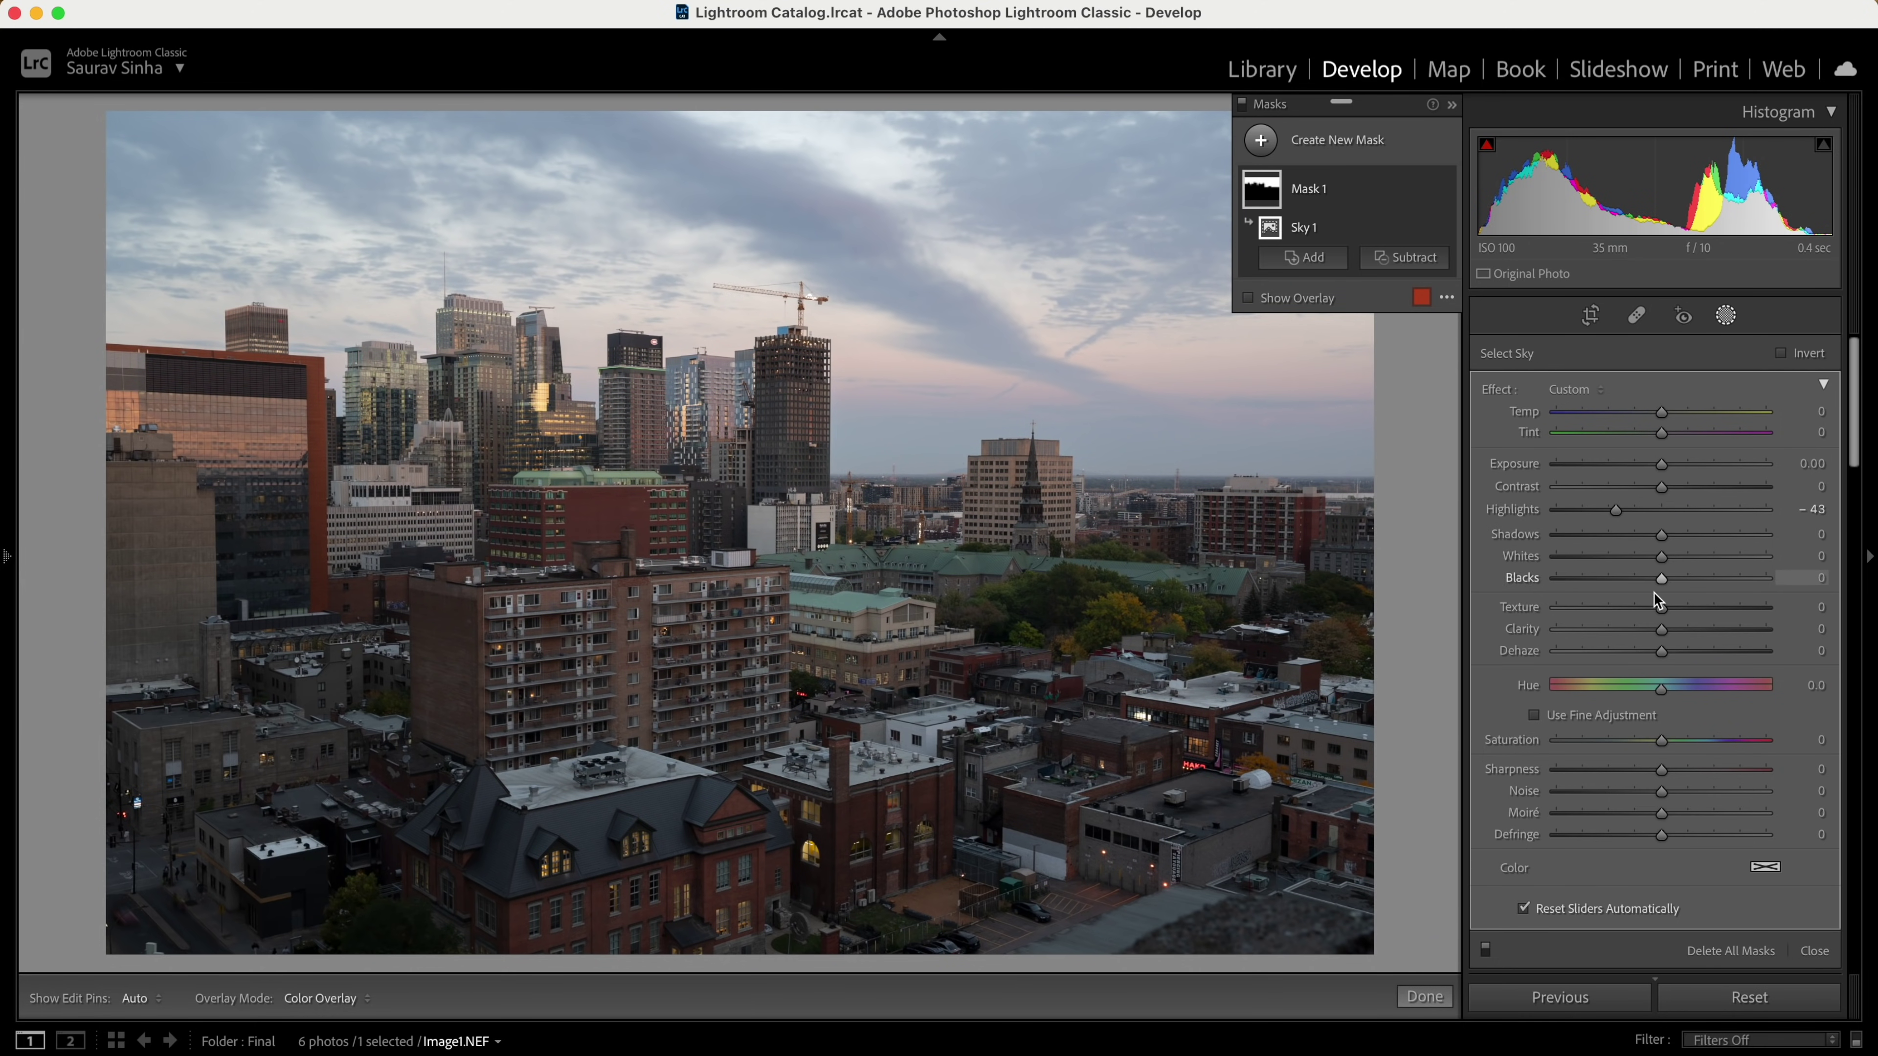
mouse_move(1661, 629)
mouse_down()
mouse_move(1693, 629)
mouse_move(1678, 651)
mouse_up()
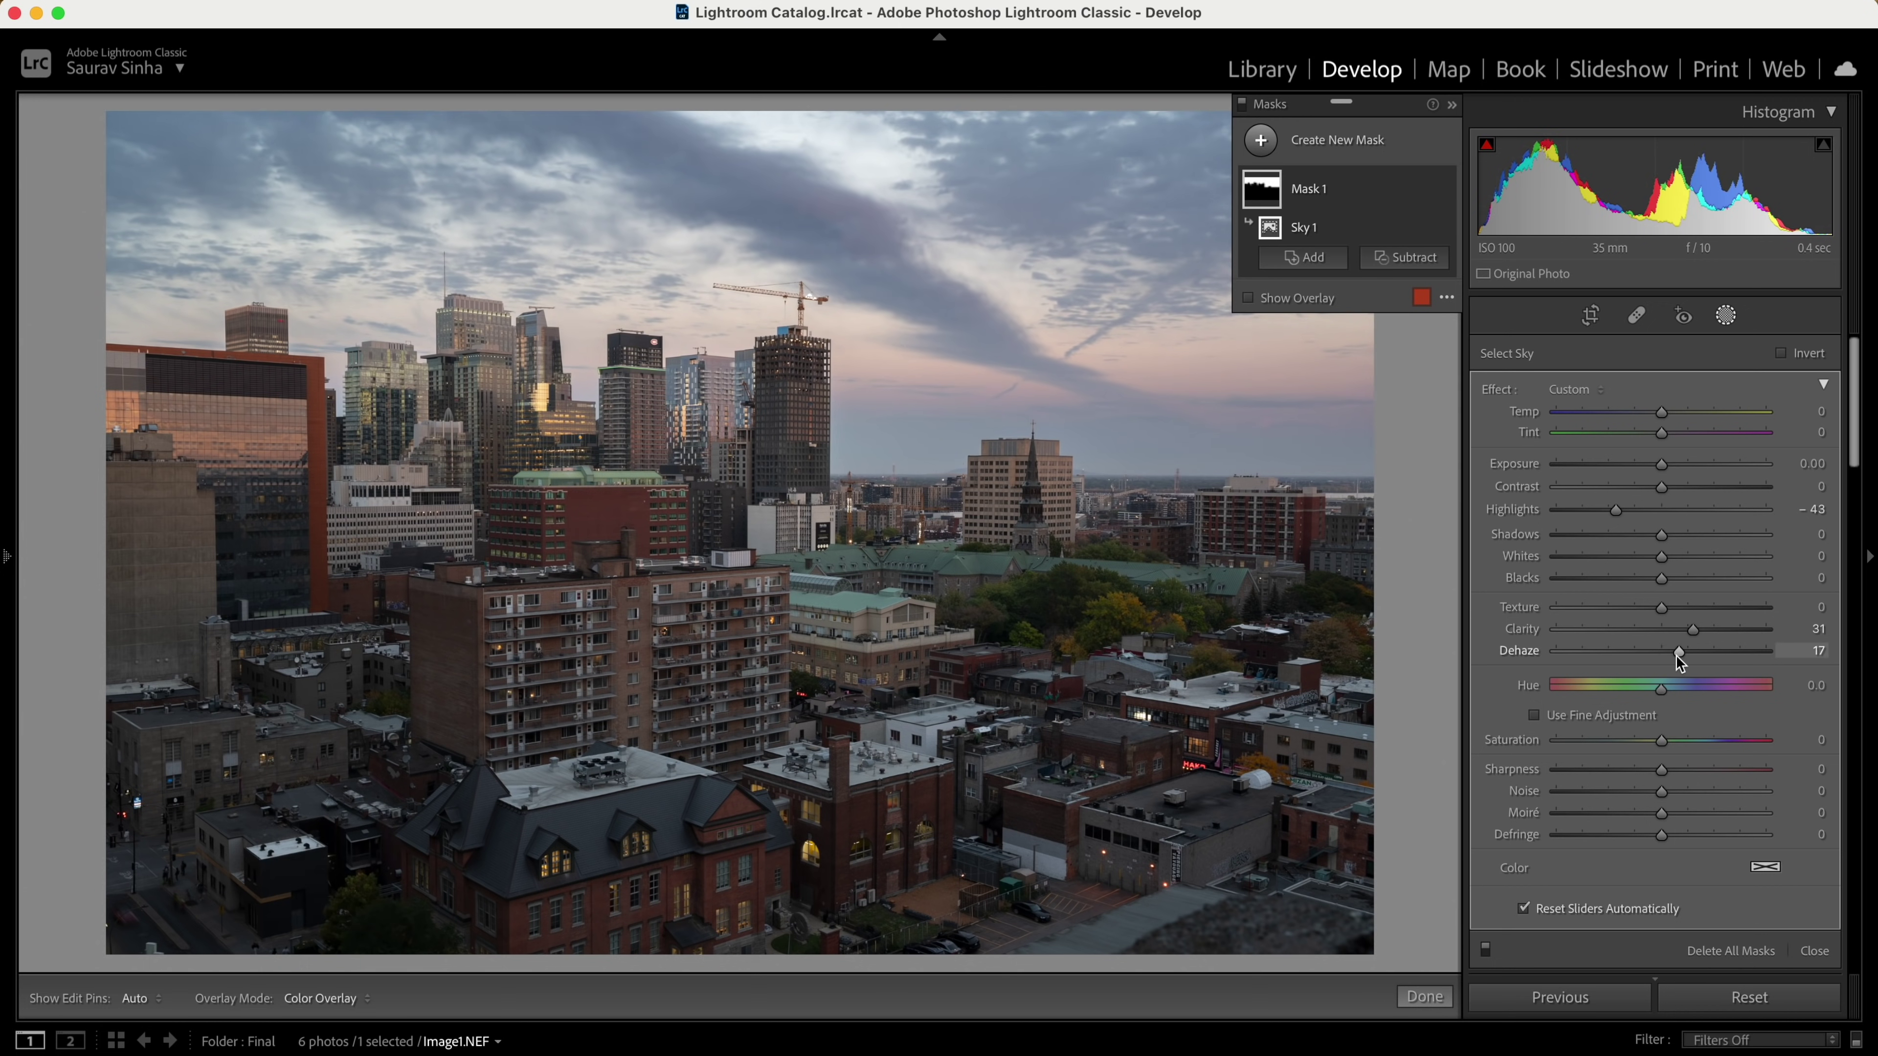
drag(1661, 412, 1673, 413)
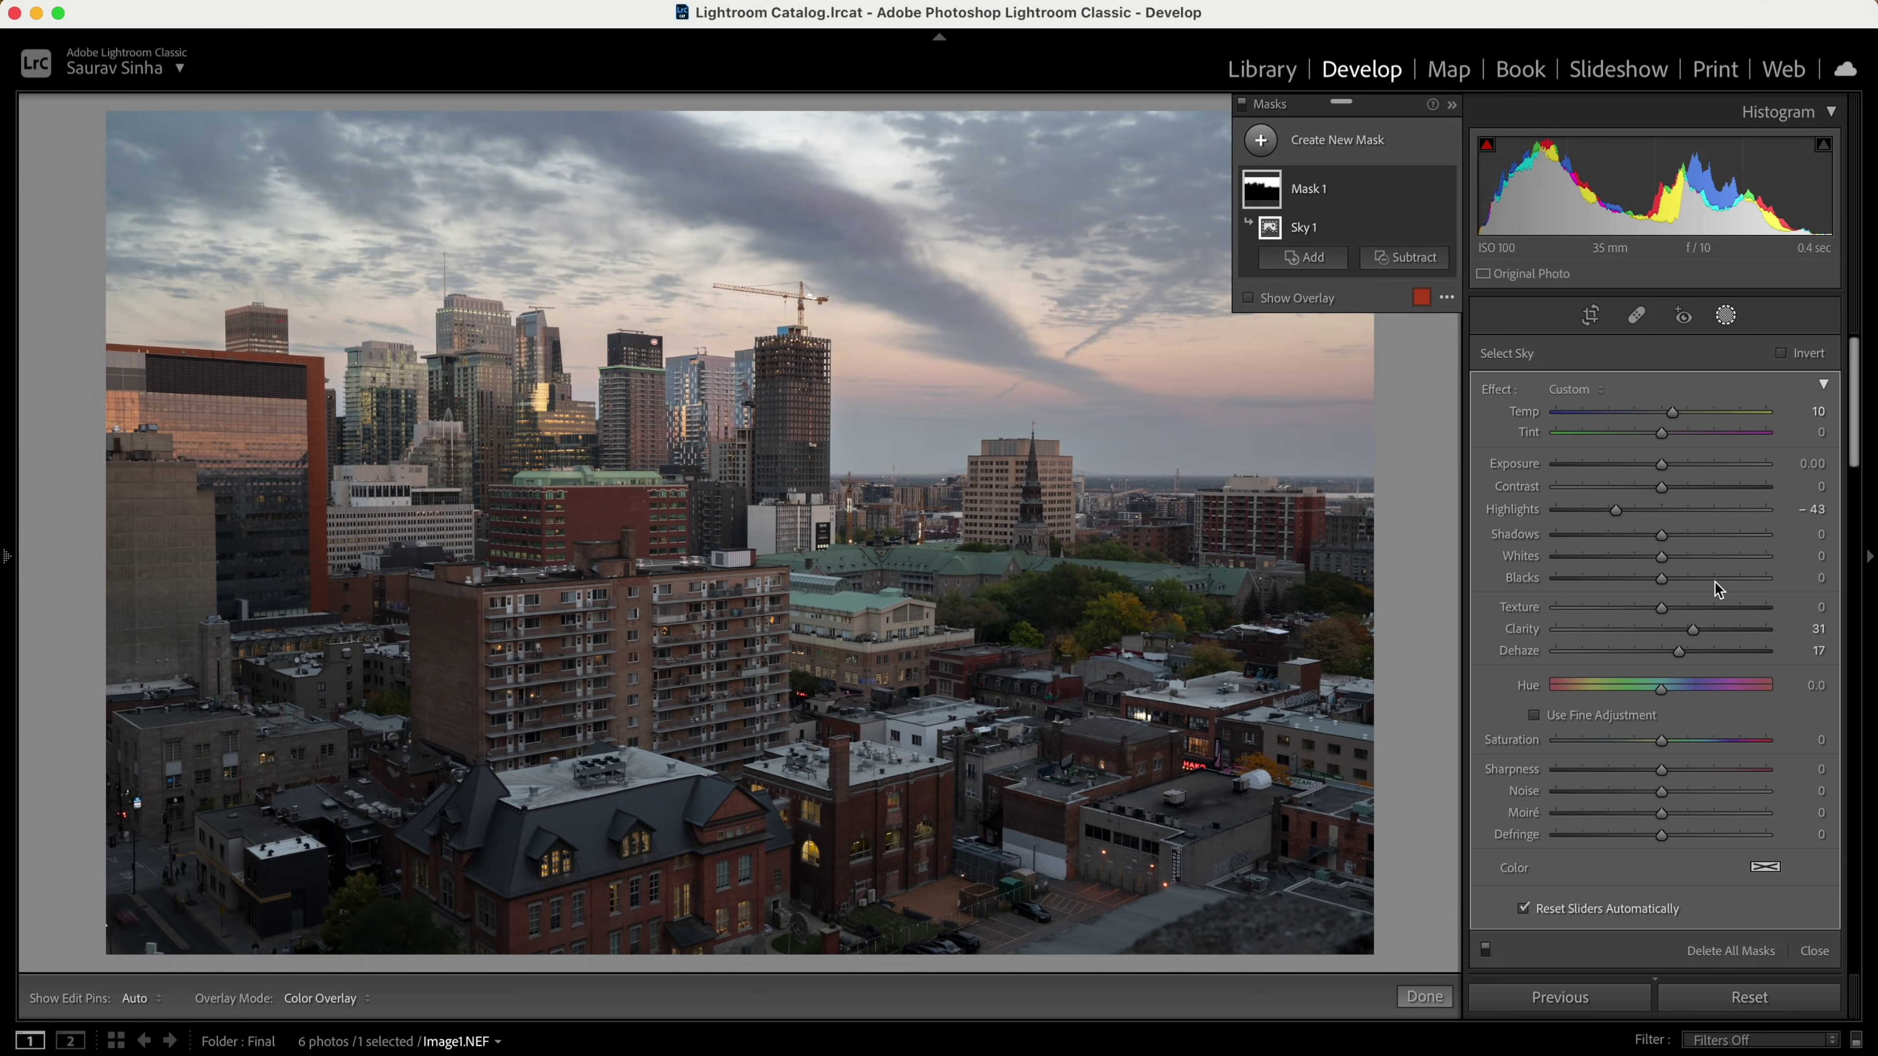
drag(1685, 653, 1688, 652)
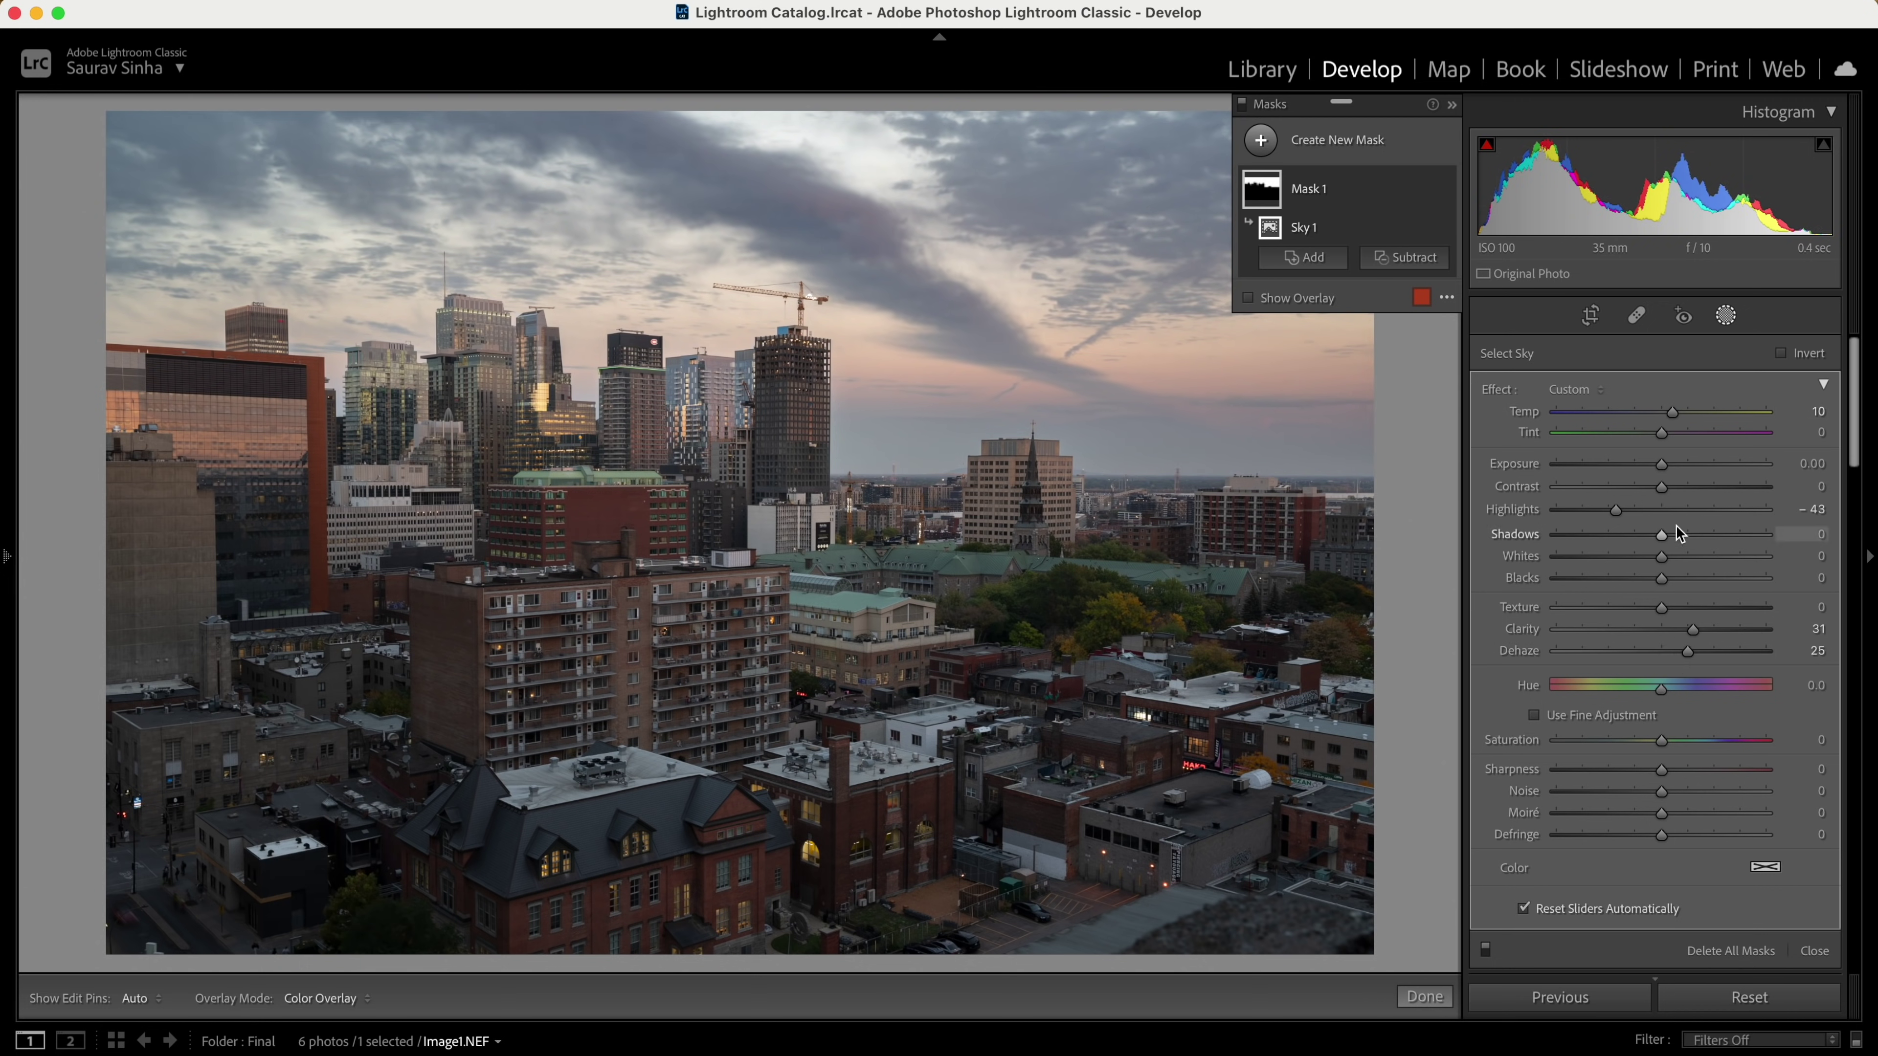
drag(1661, 486, 1668, 487)
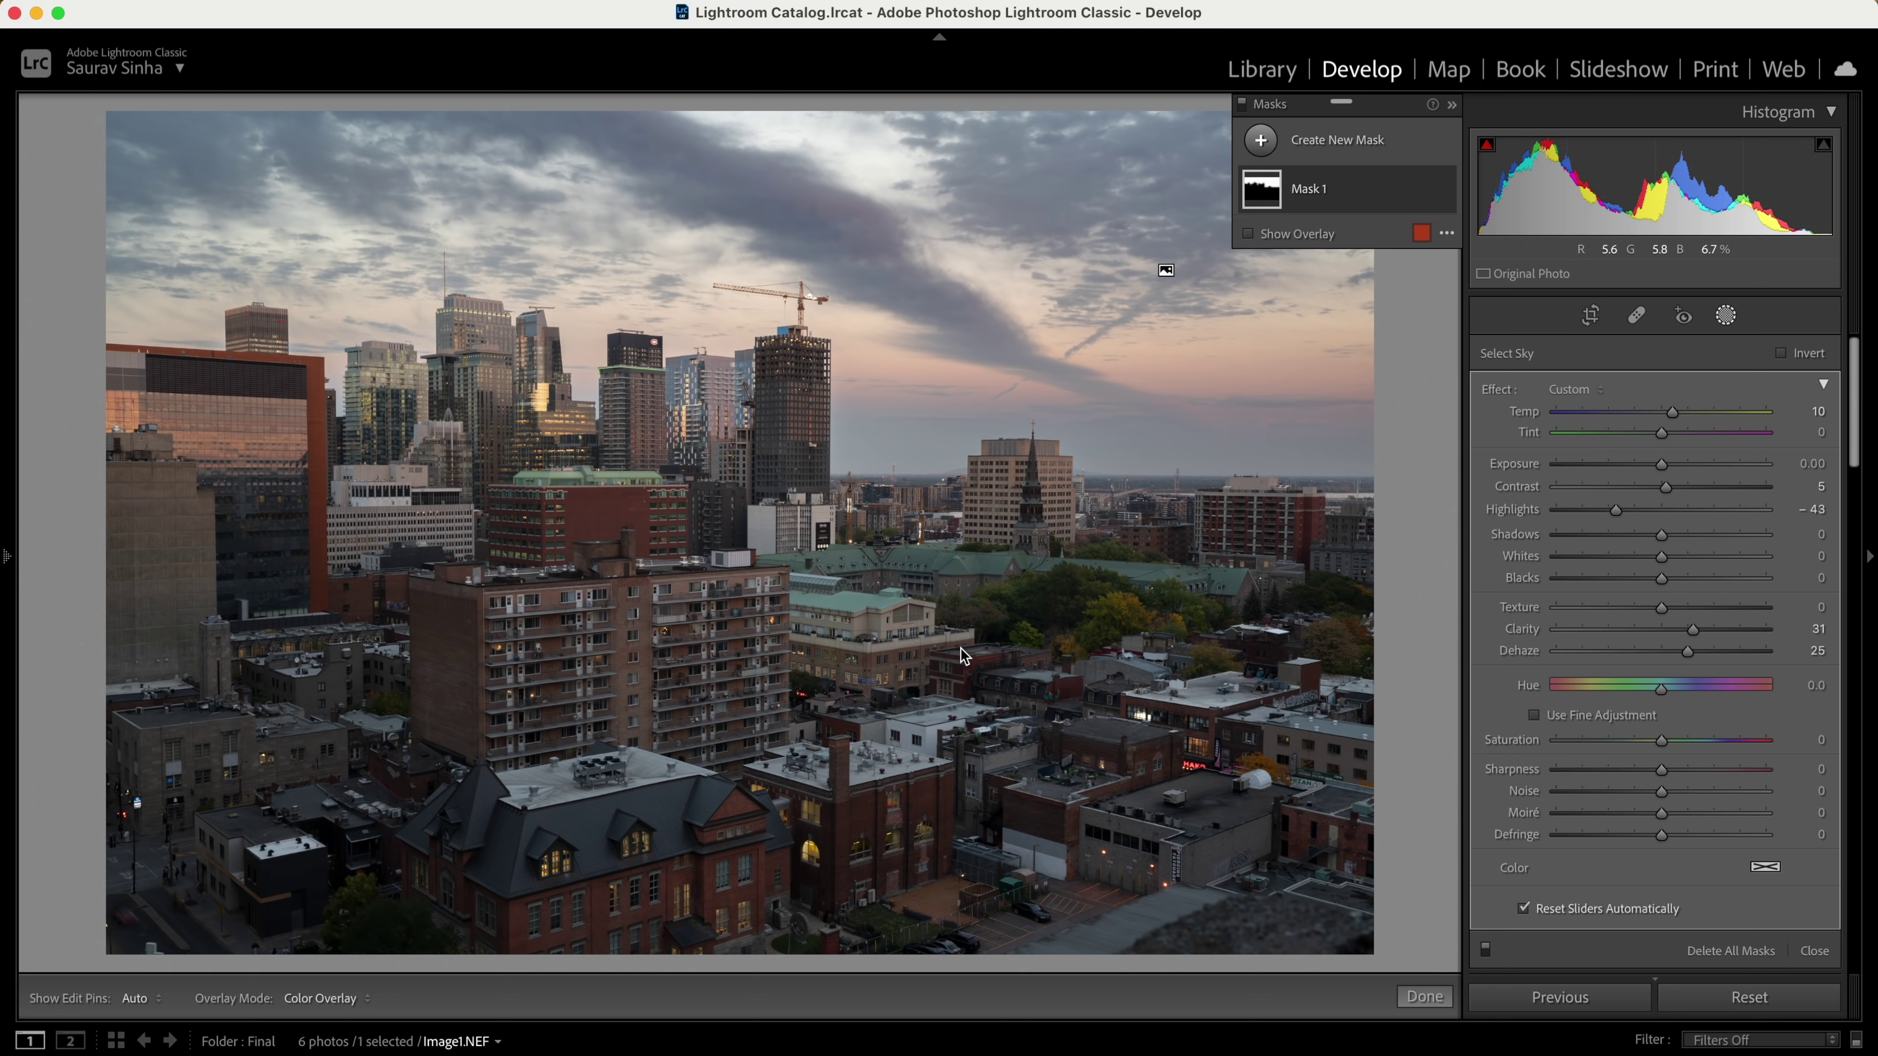
Step: Duplicate the sky mask, invert the copy, and name the masks 'Foreground' and 'Sky'
right_click(1261, 187)
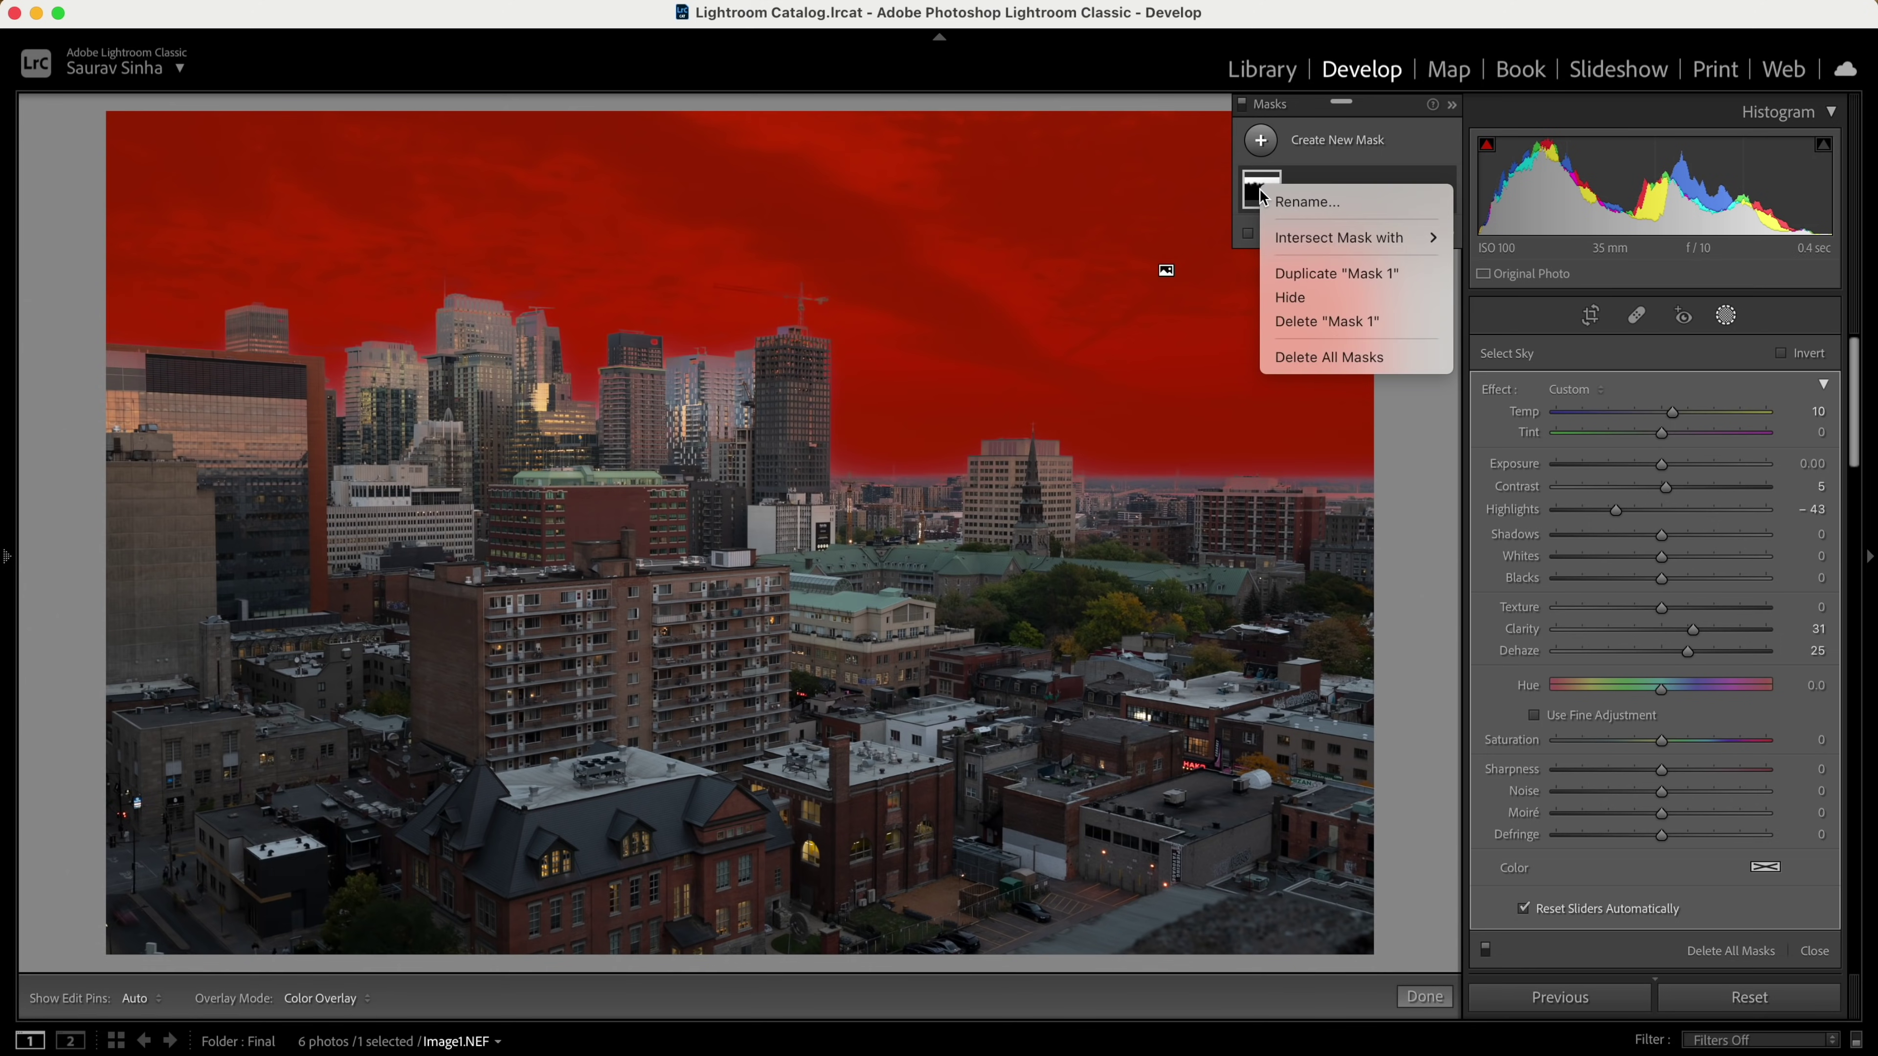
click(1300, 286)
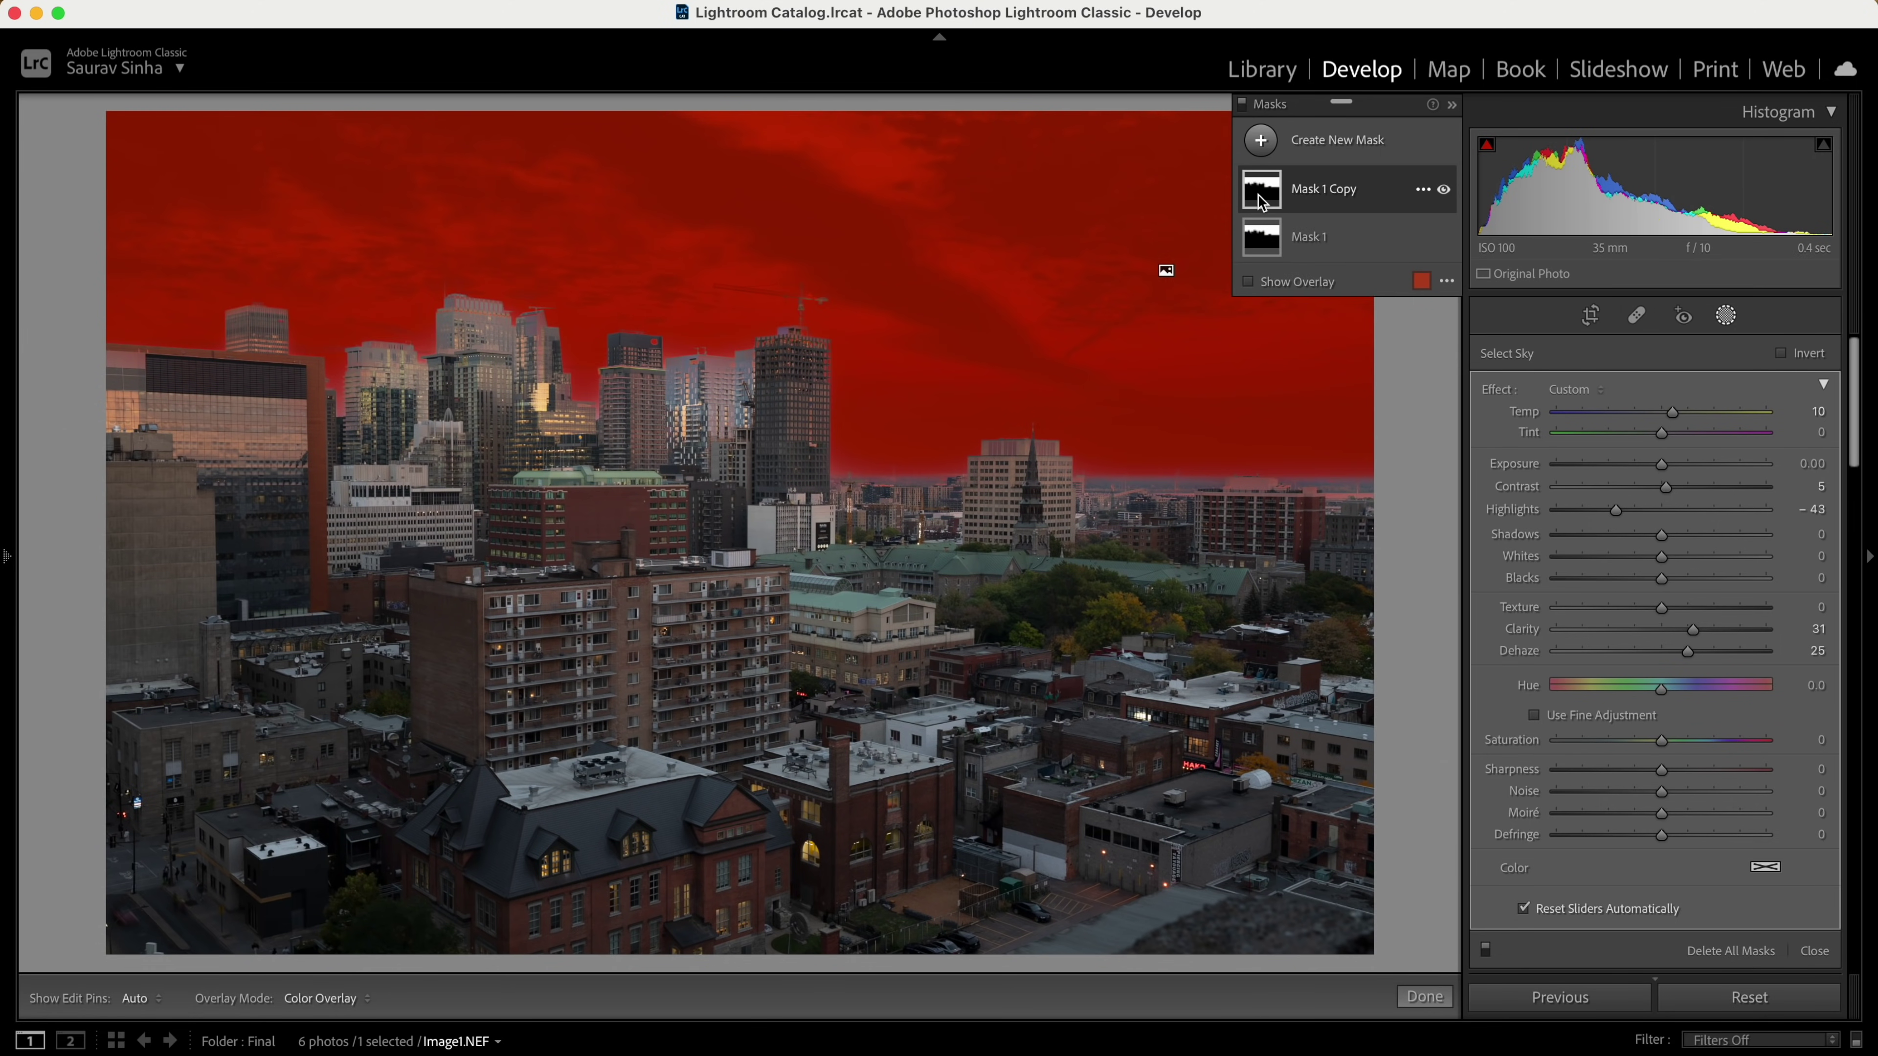
click(1804, 355)
double_click(1324, 188)
text(Fo)
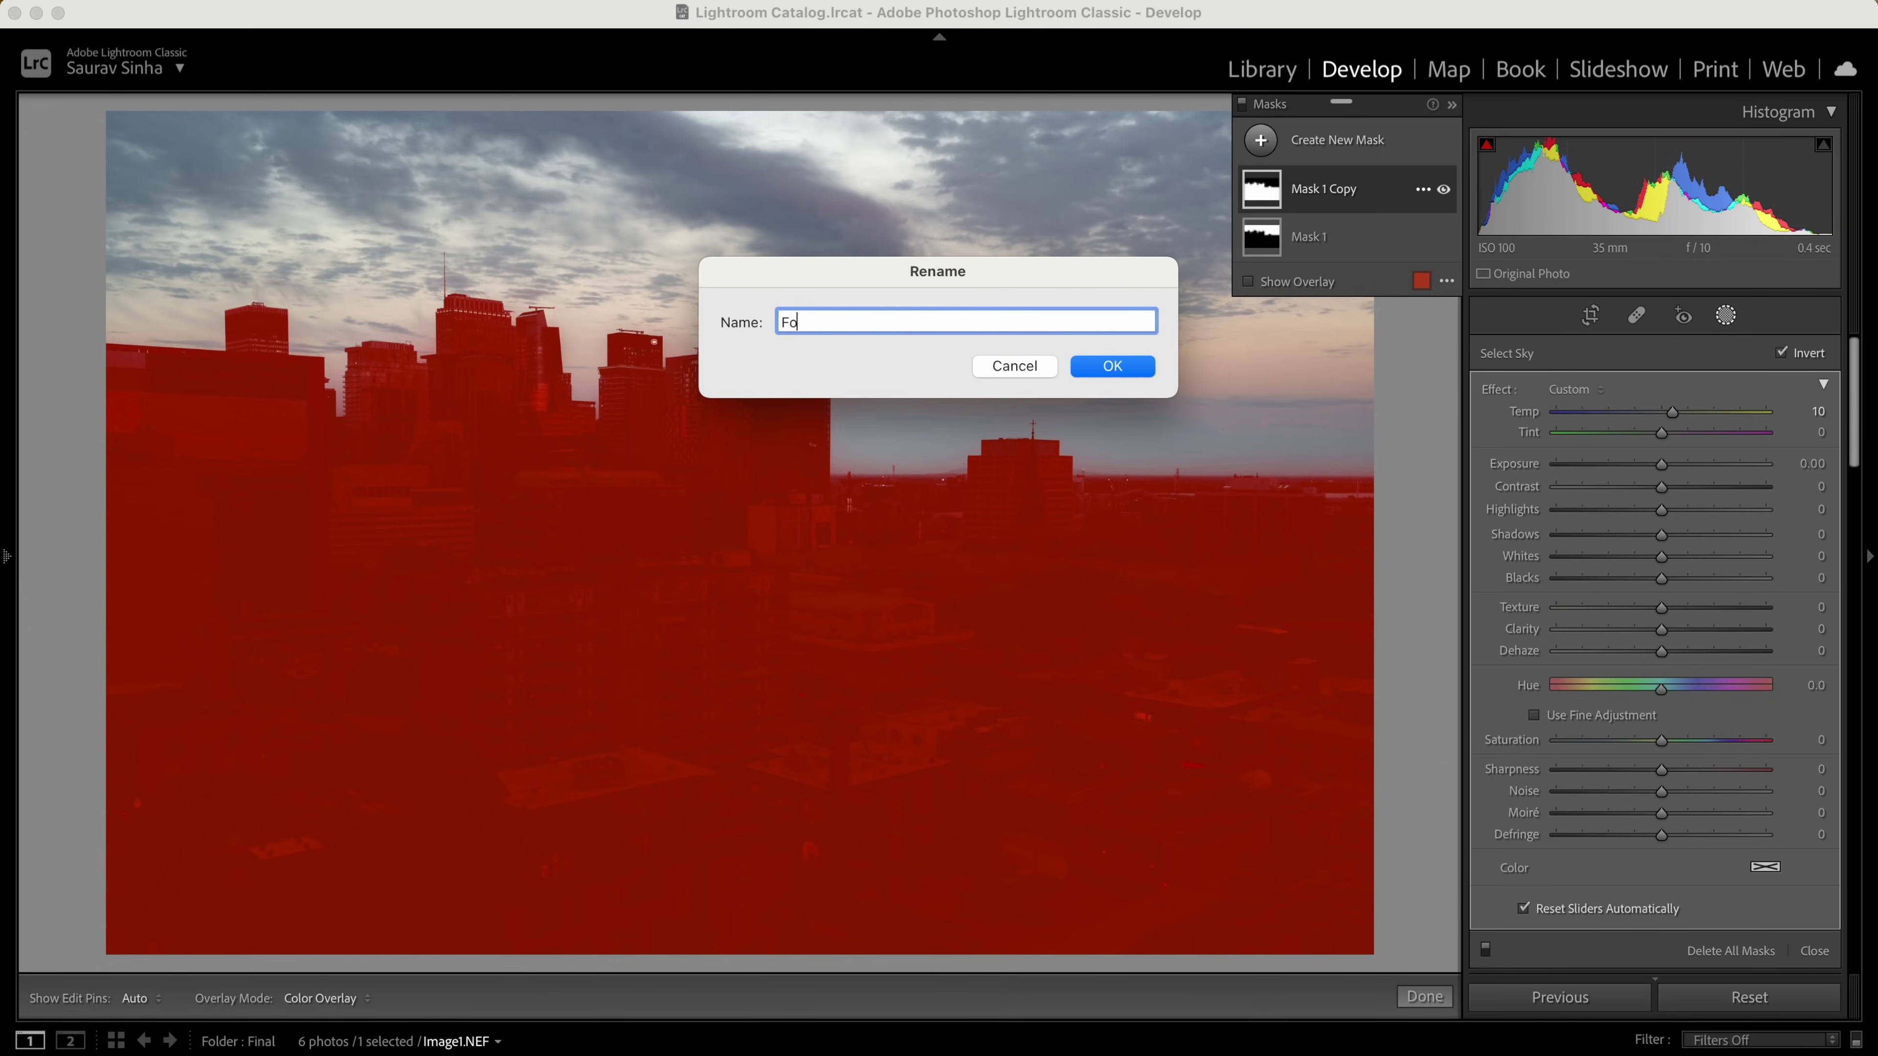
text(reground)
key(Return)
text(S)
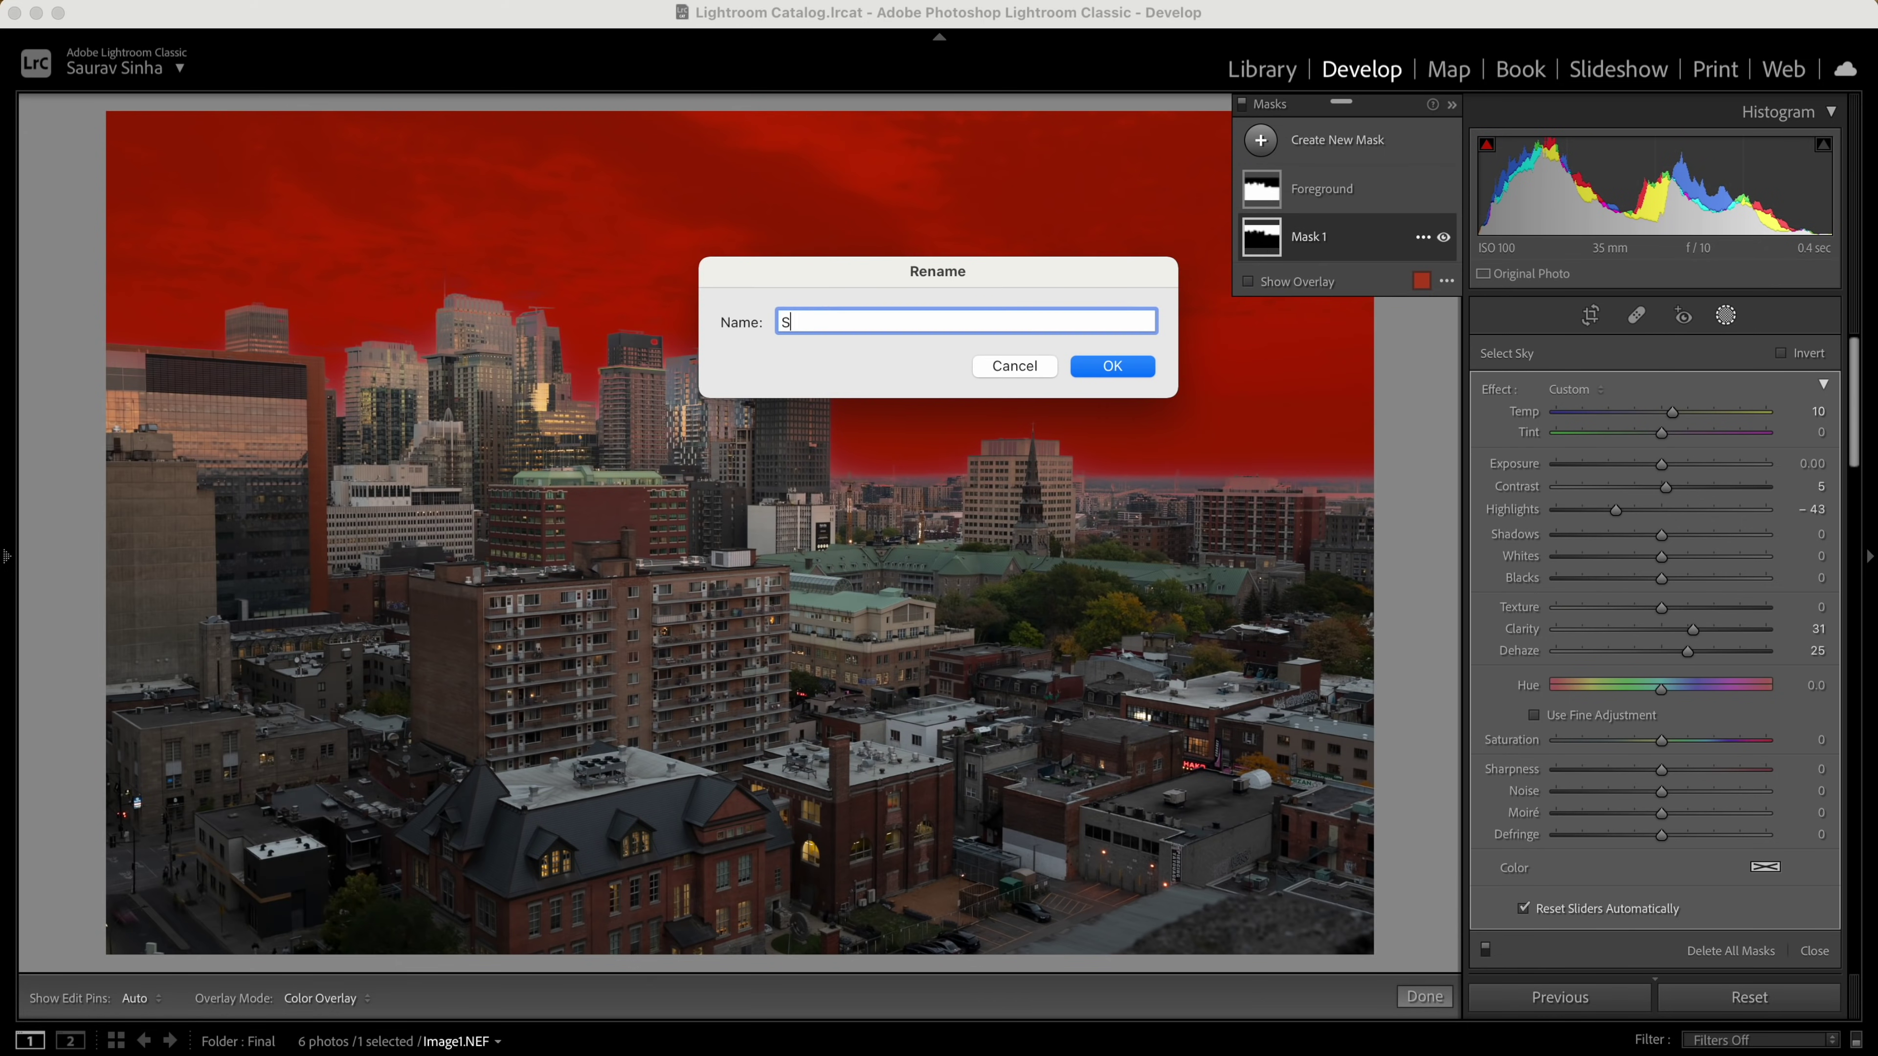
text(ky)
key(Return)
Step: Give the Foreground mask Shadows 30, Dehaze 10, slightly deeper blacks and raised highlights
click(1324, 189)
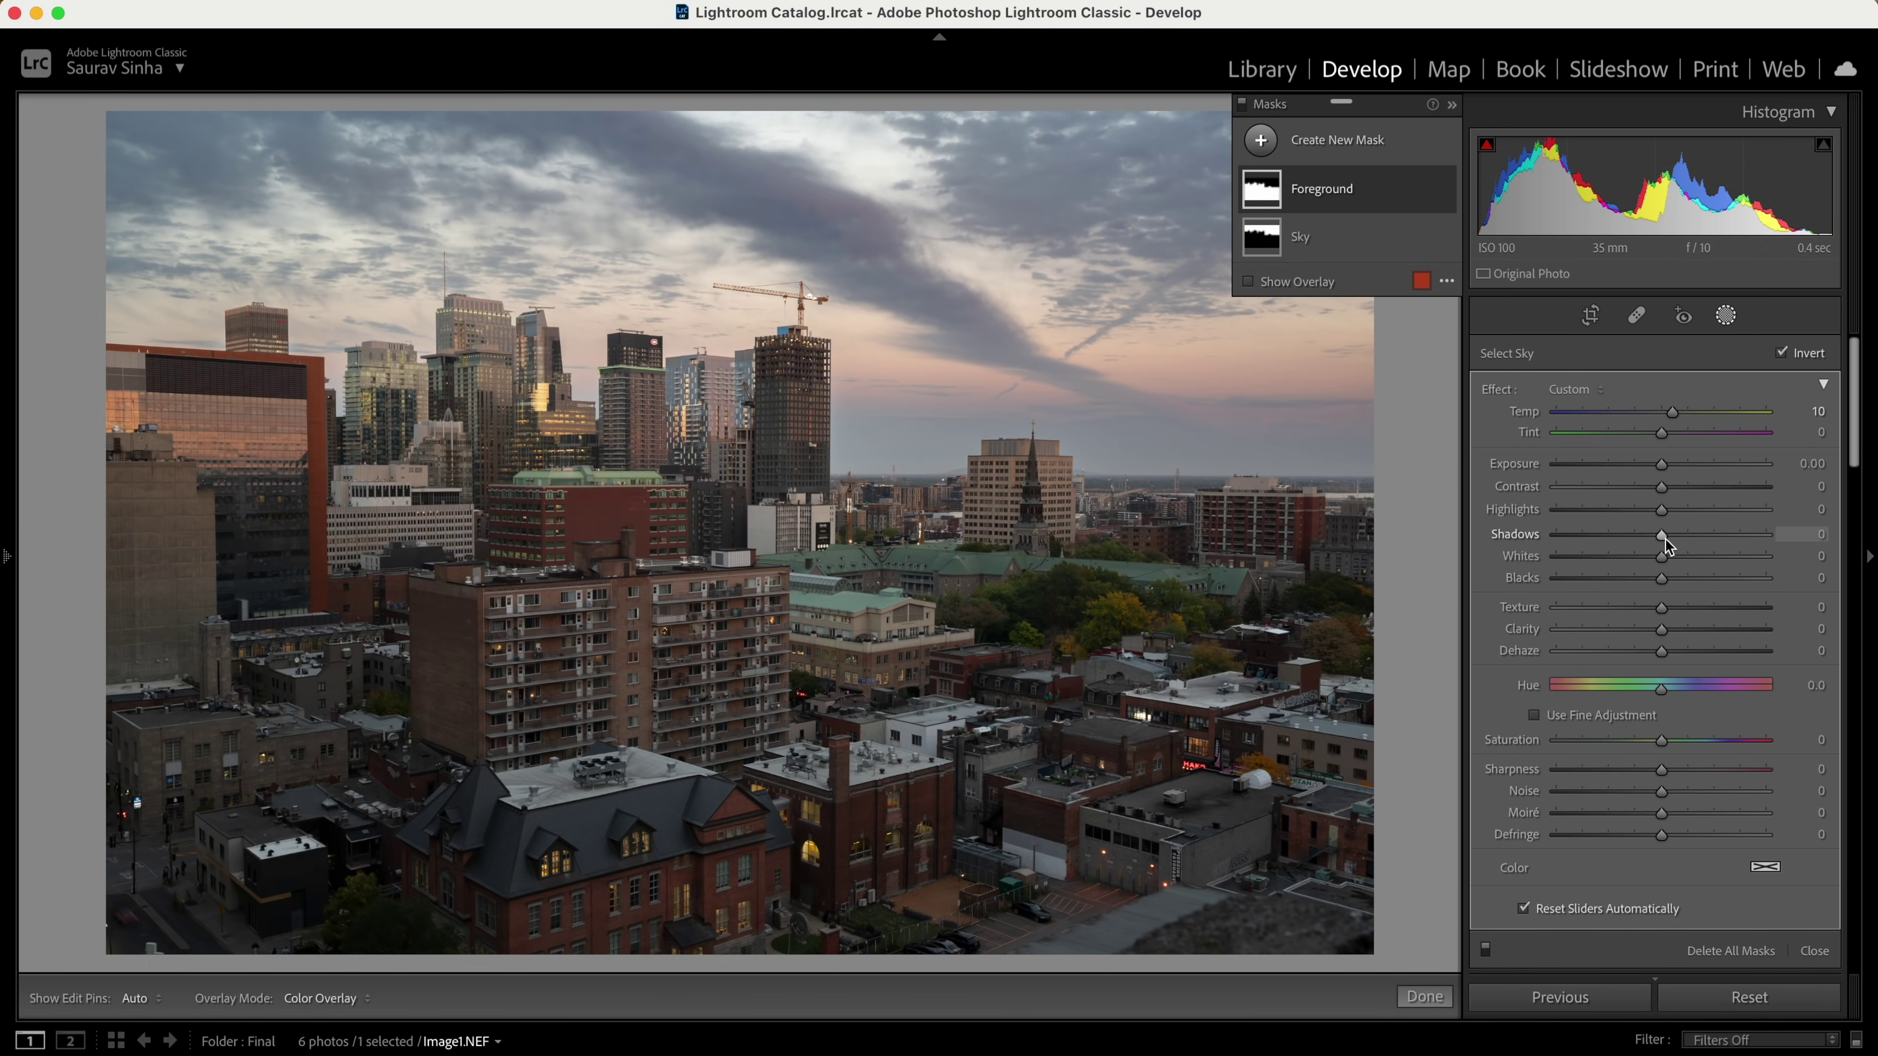
drag(1665, 534, 1694, 534)
drag(1662, 651, 1671, 651)
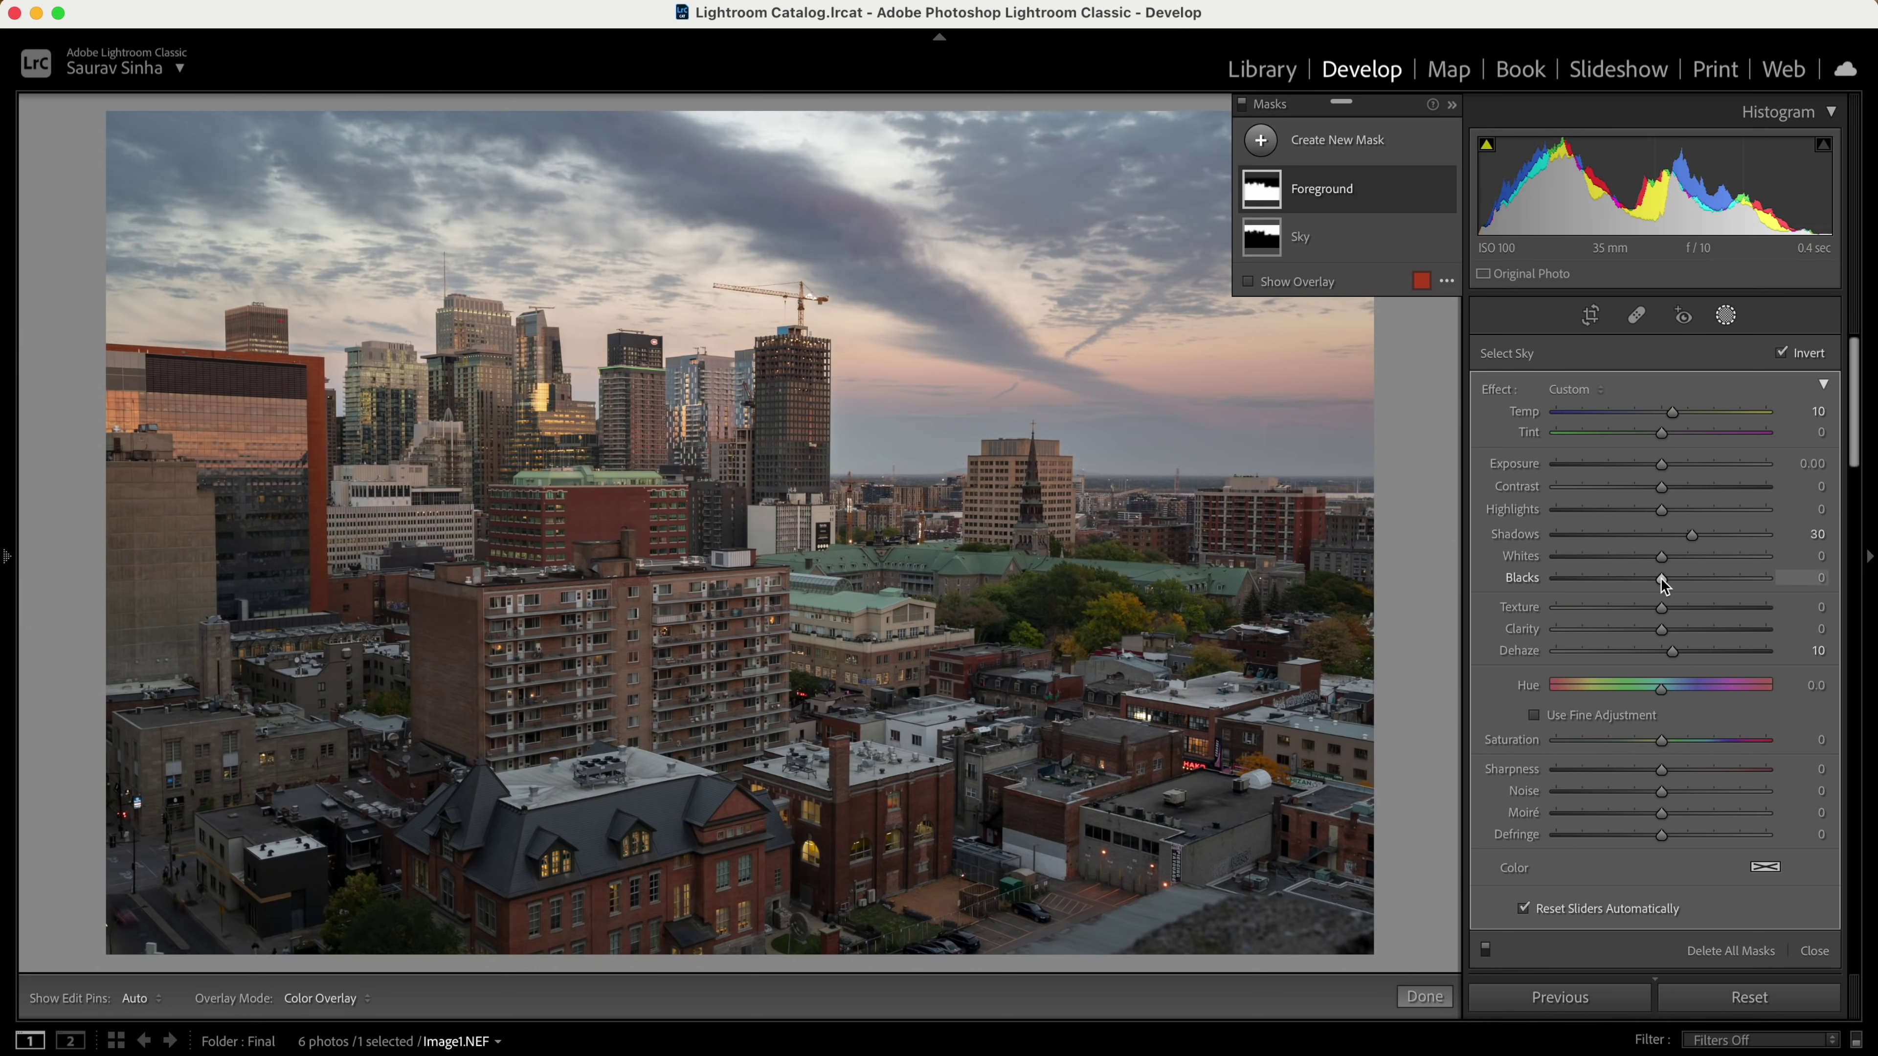
drag(1661, 579, 1654, 579)
drag(1661, 510, 1682, 510)
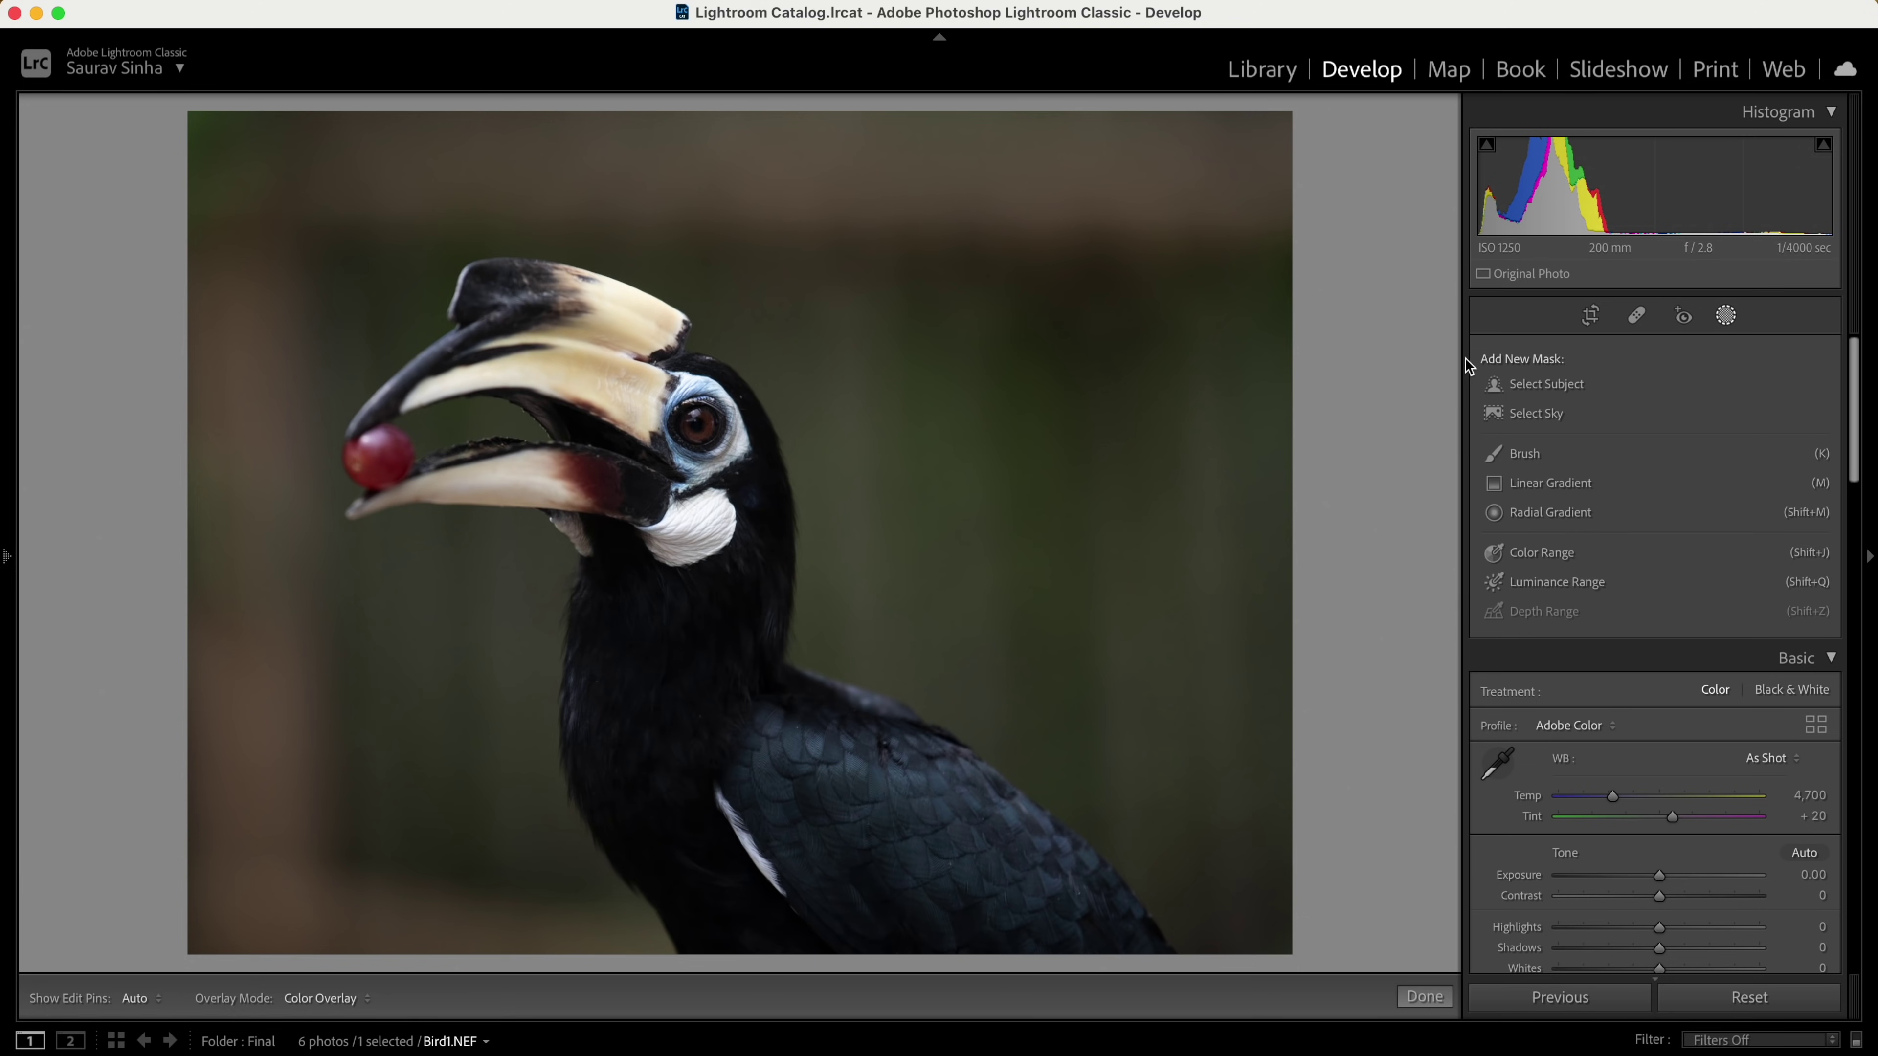
Step: Mask the hornbill with Select Subject and brush in the missed white feather streak
click(1527, 387)
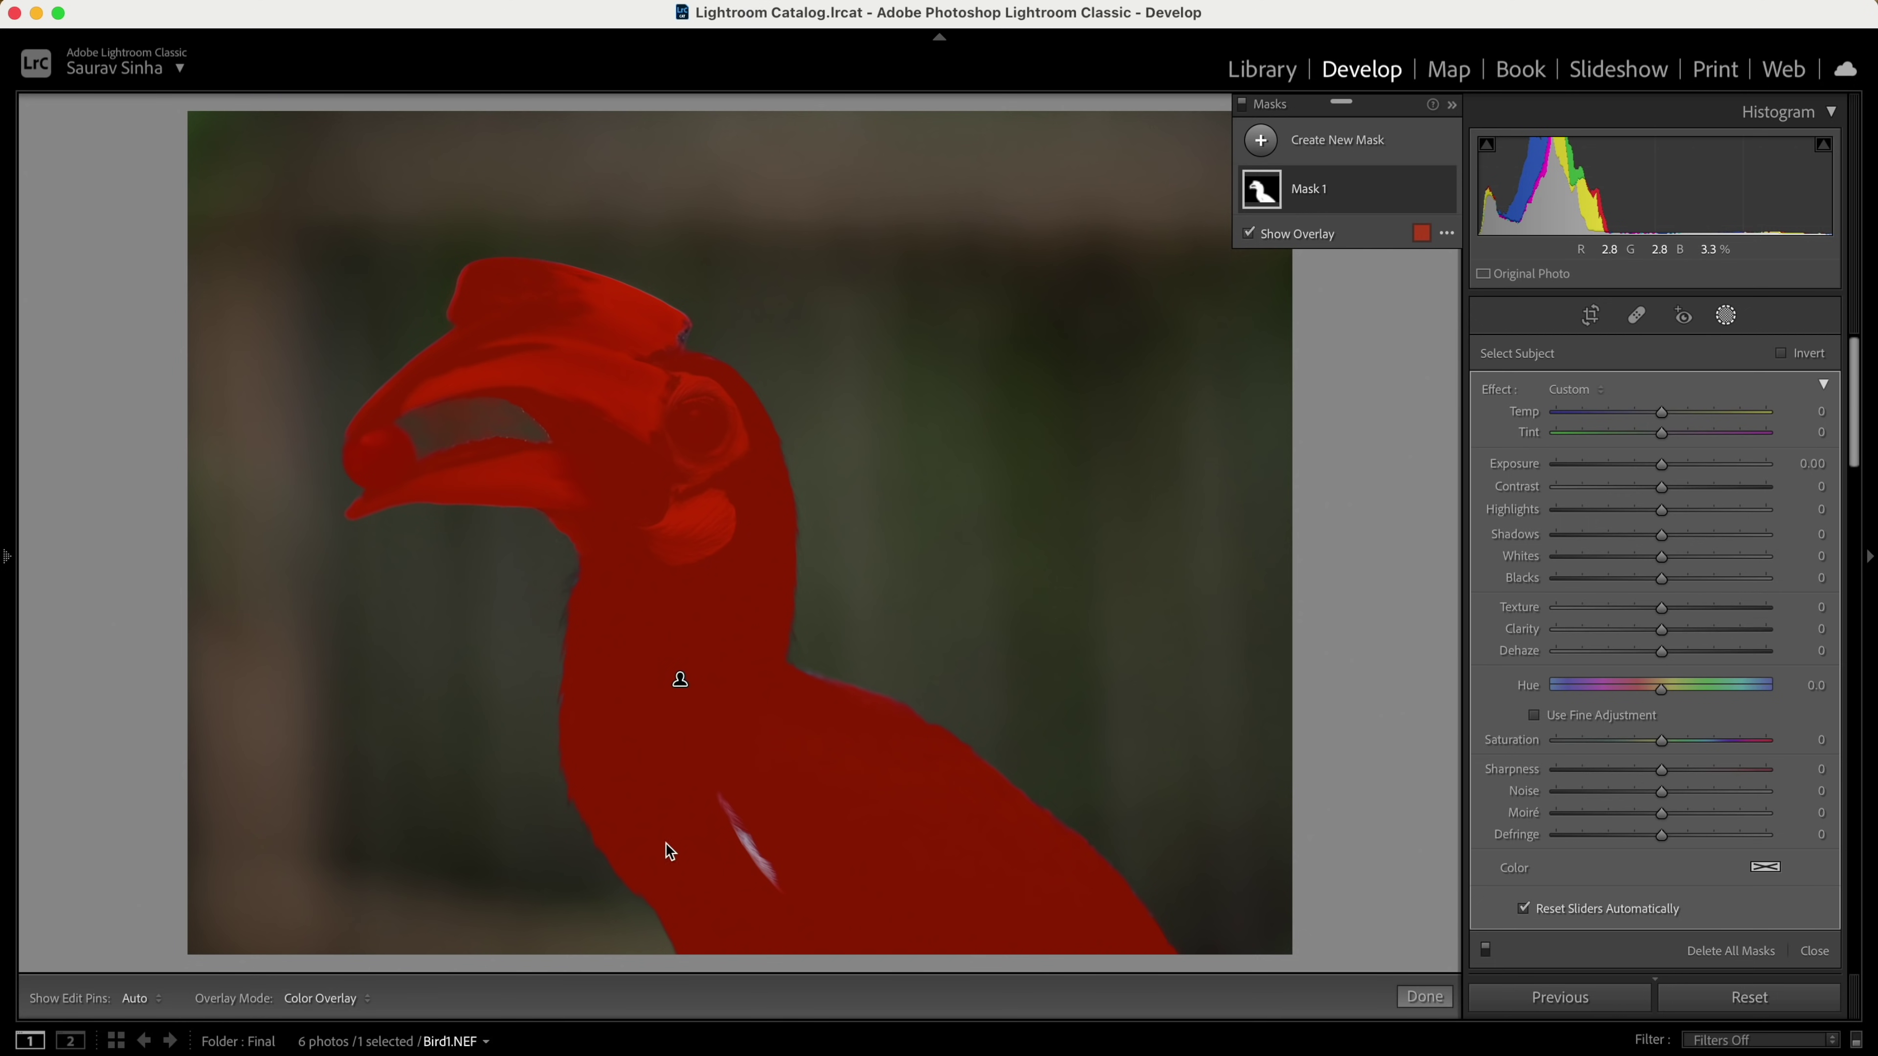
click(1306, 258)
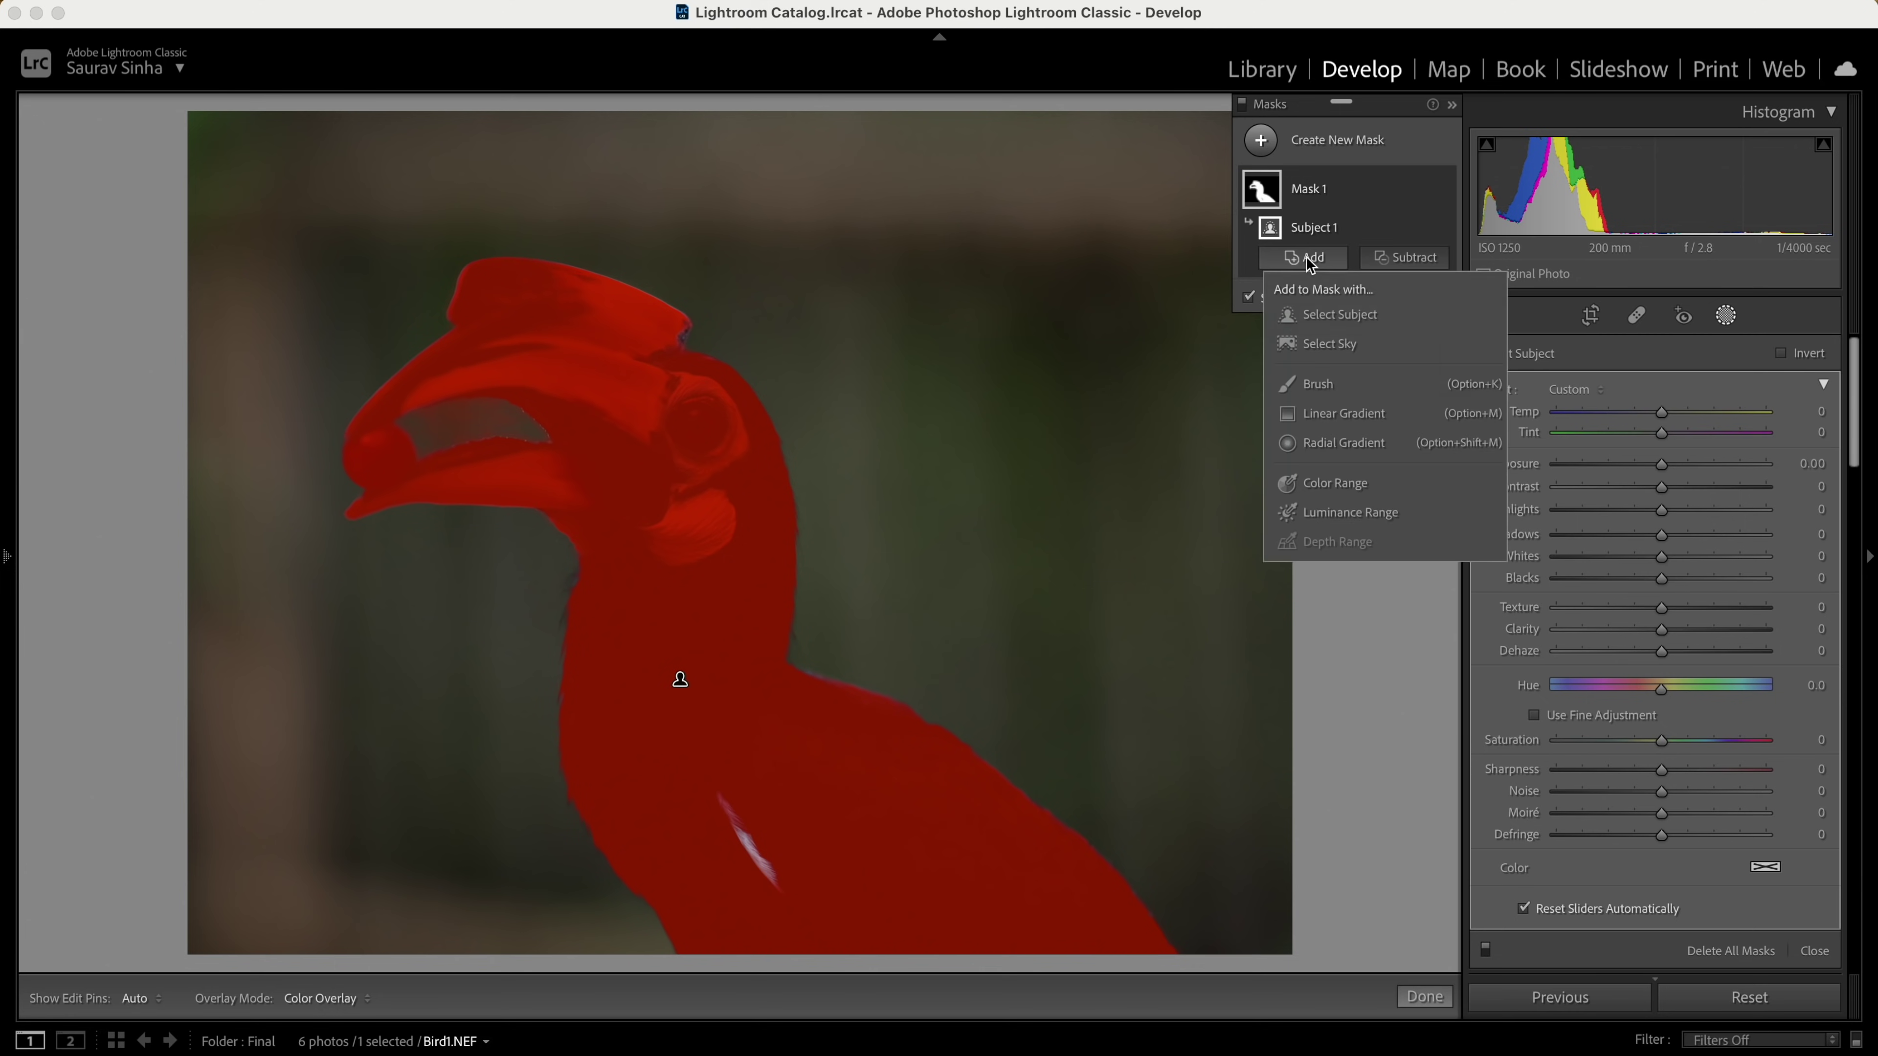
click(1317, 383)
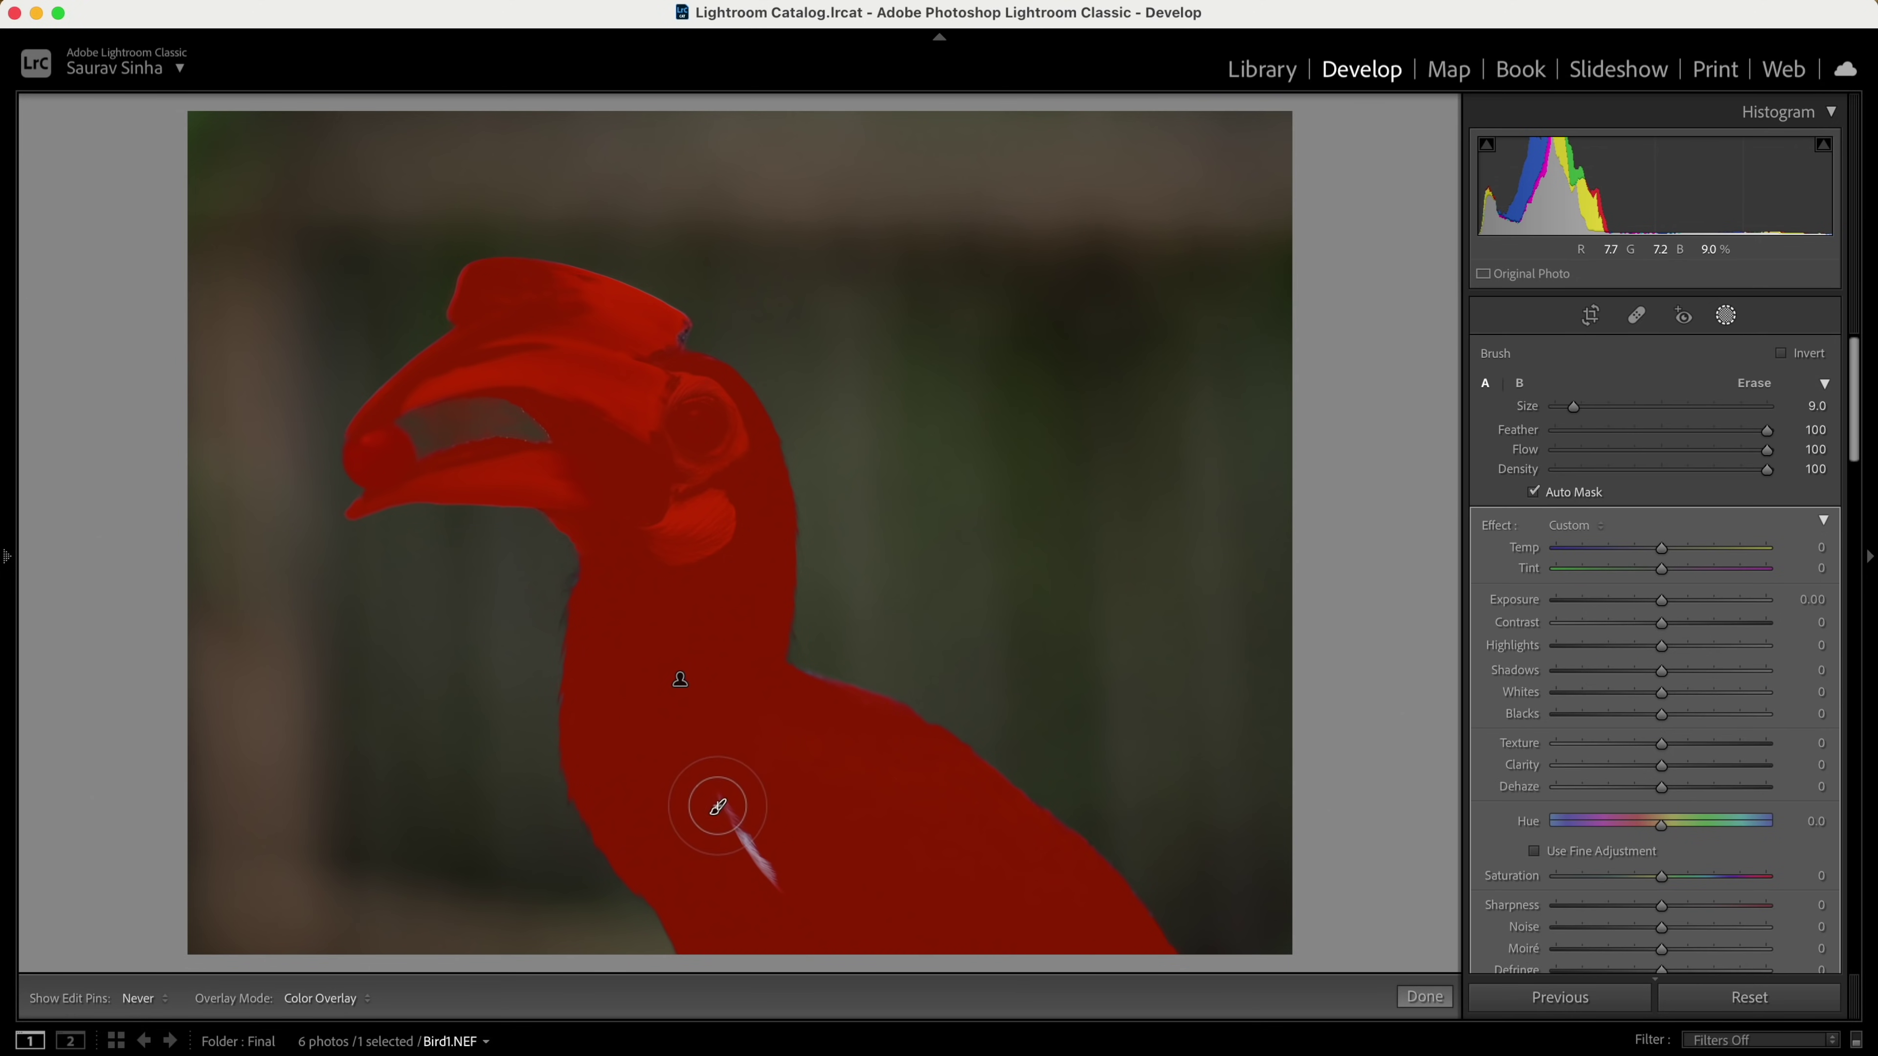
mouse_move(717, 796)
mouse_down()
mouse_move(766, 877)
mouse_move(709, 791)
mouse_up()
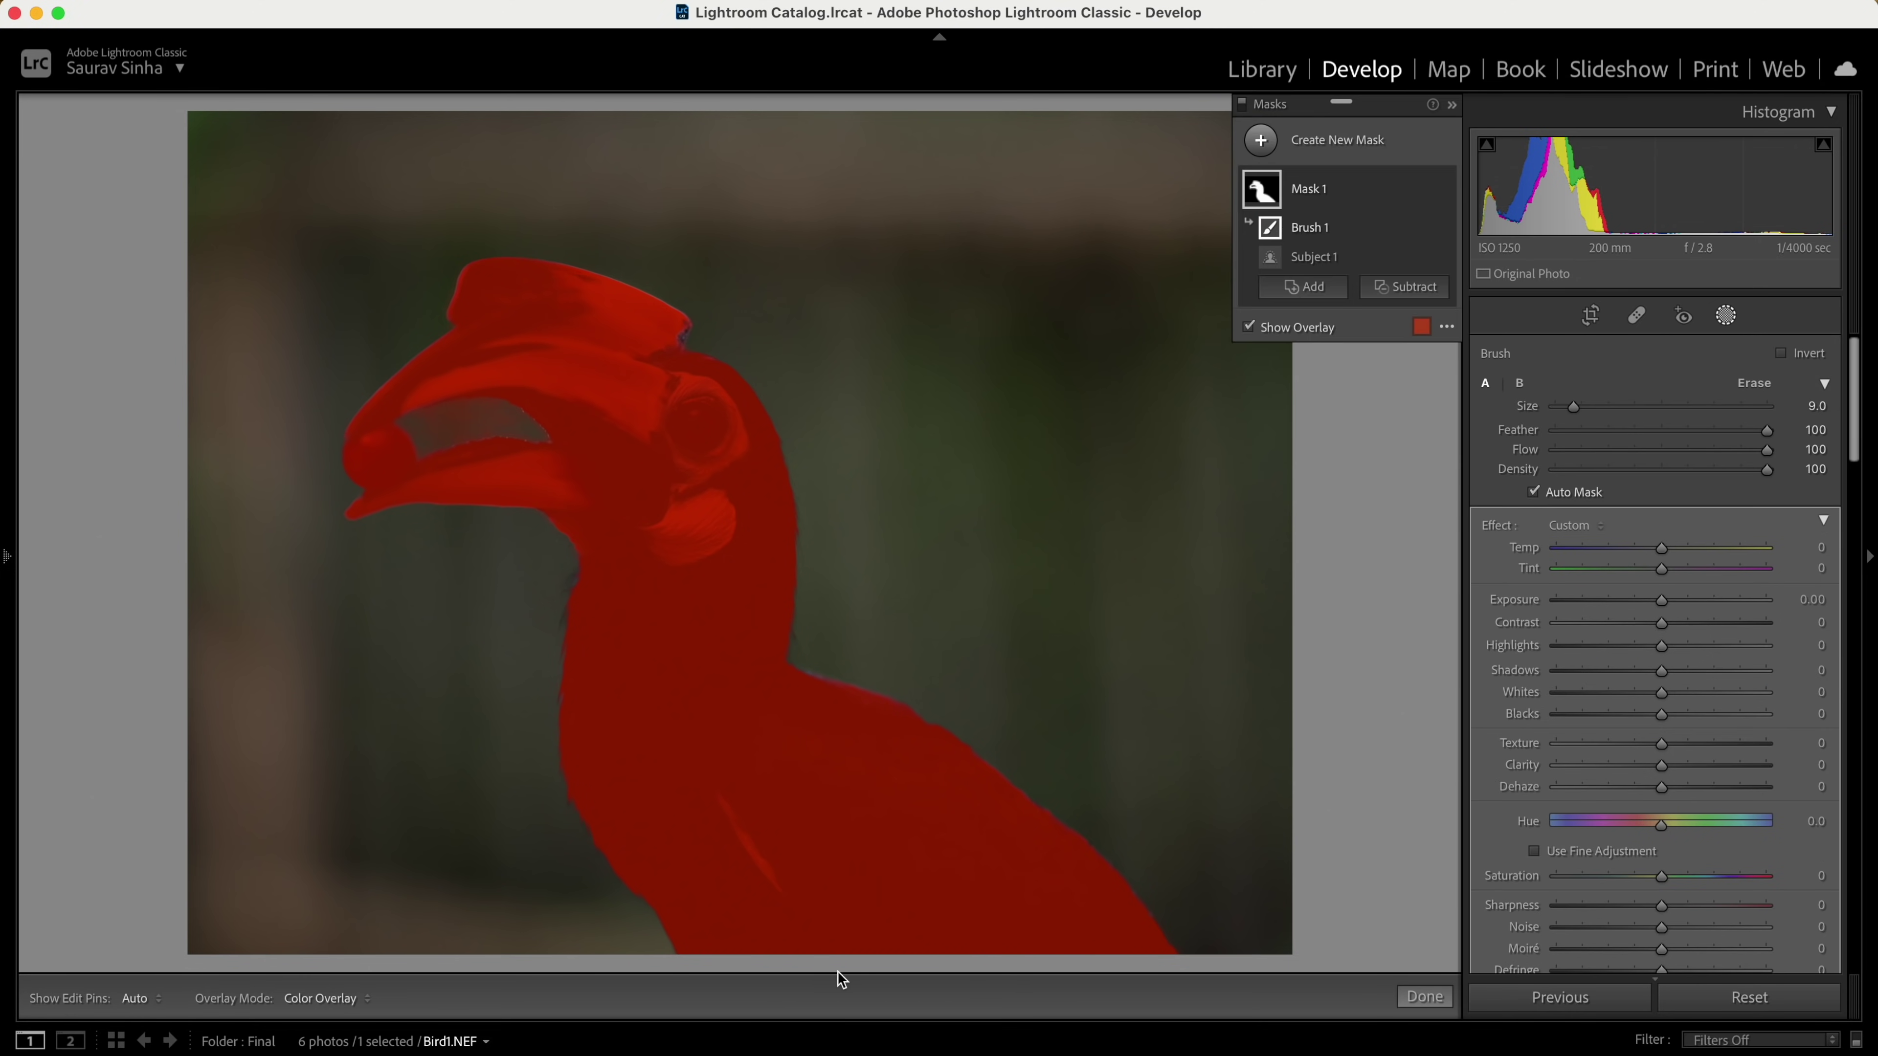
Step: Brighten the bird mask: Shadows 67, Exposure 0.23, Clarity 10
key(o)
drag(1716, 670, 1731, 670)
drag(1661, 599, 1666, 600)
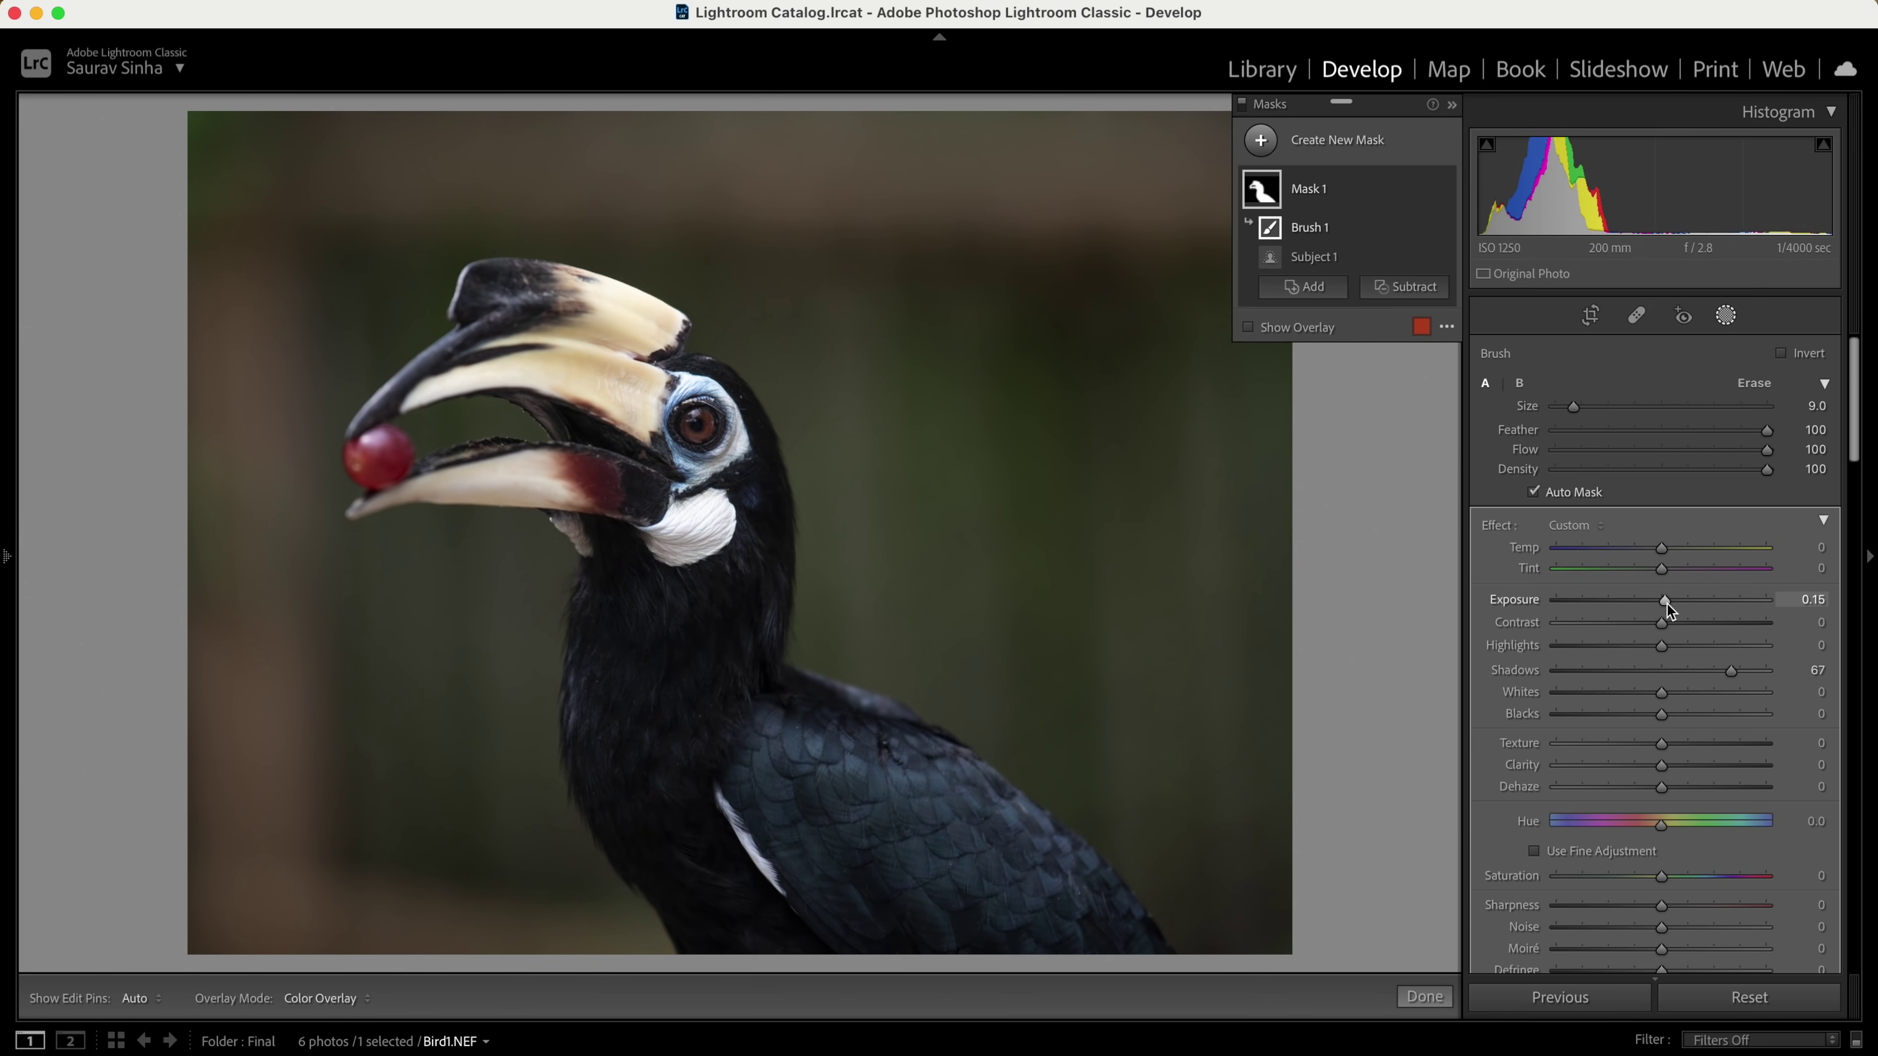
drag(1662, 765, 1672, 766)
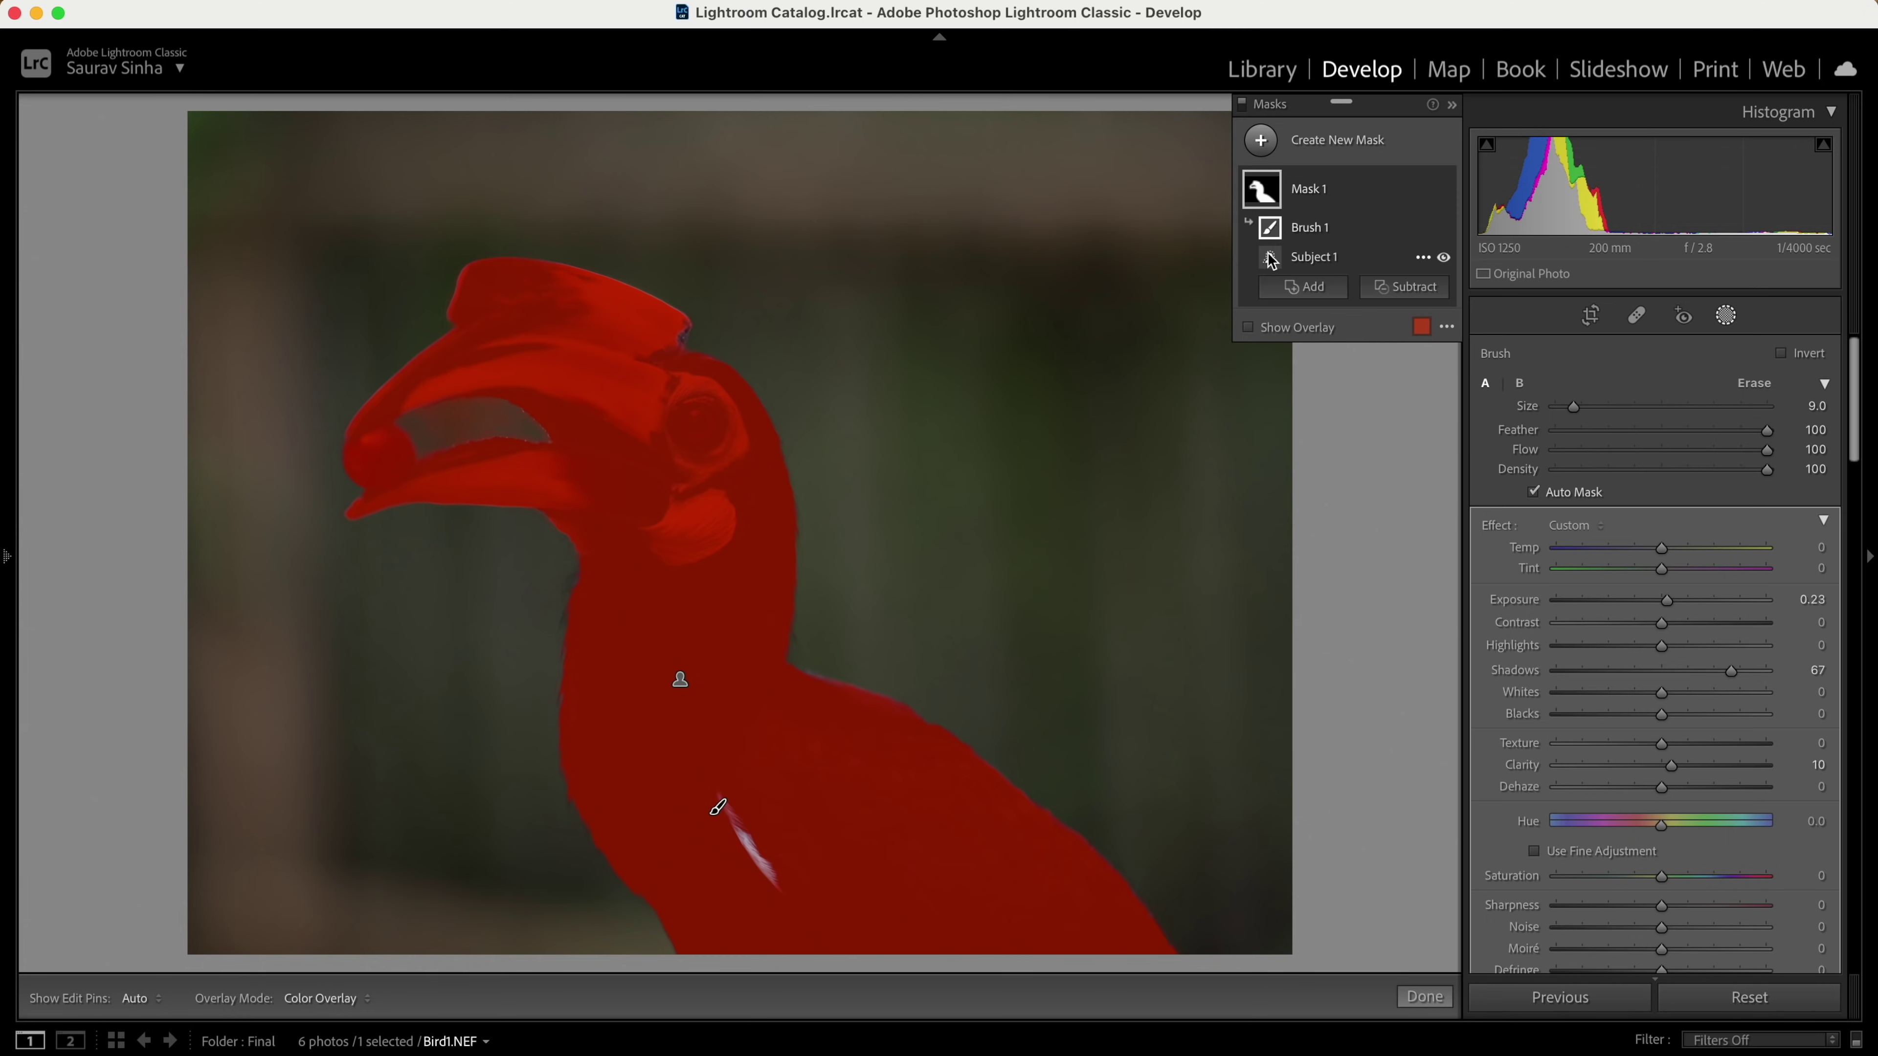
Step: Inspect the right-click options for Mask 1, Subject 1 and Brush 1 without changing anything
right_click(1265, 189)
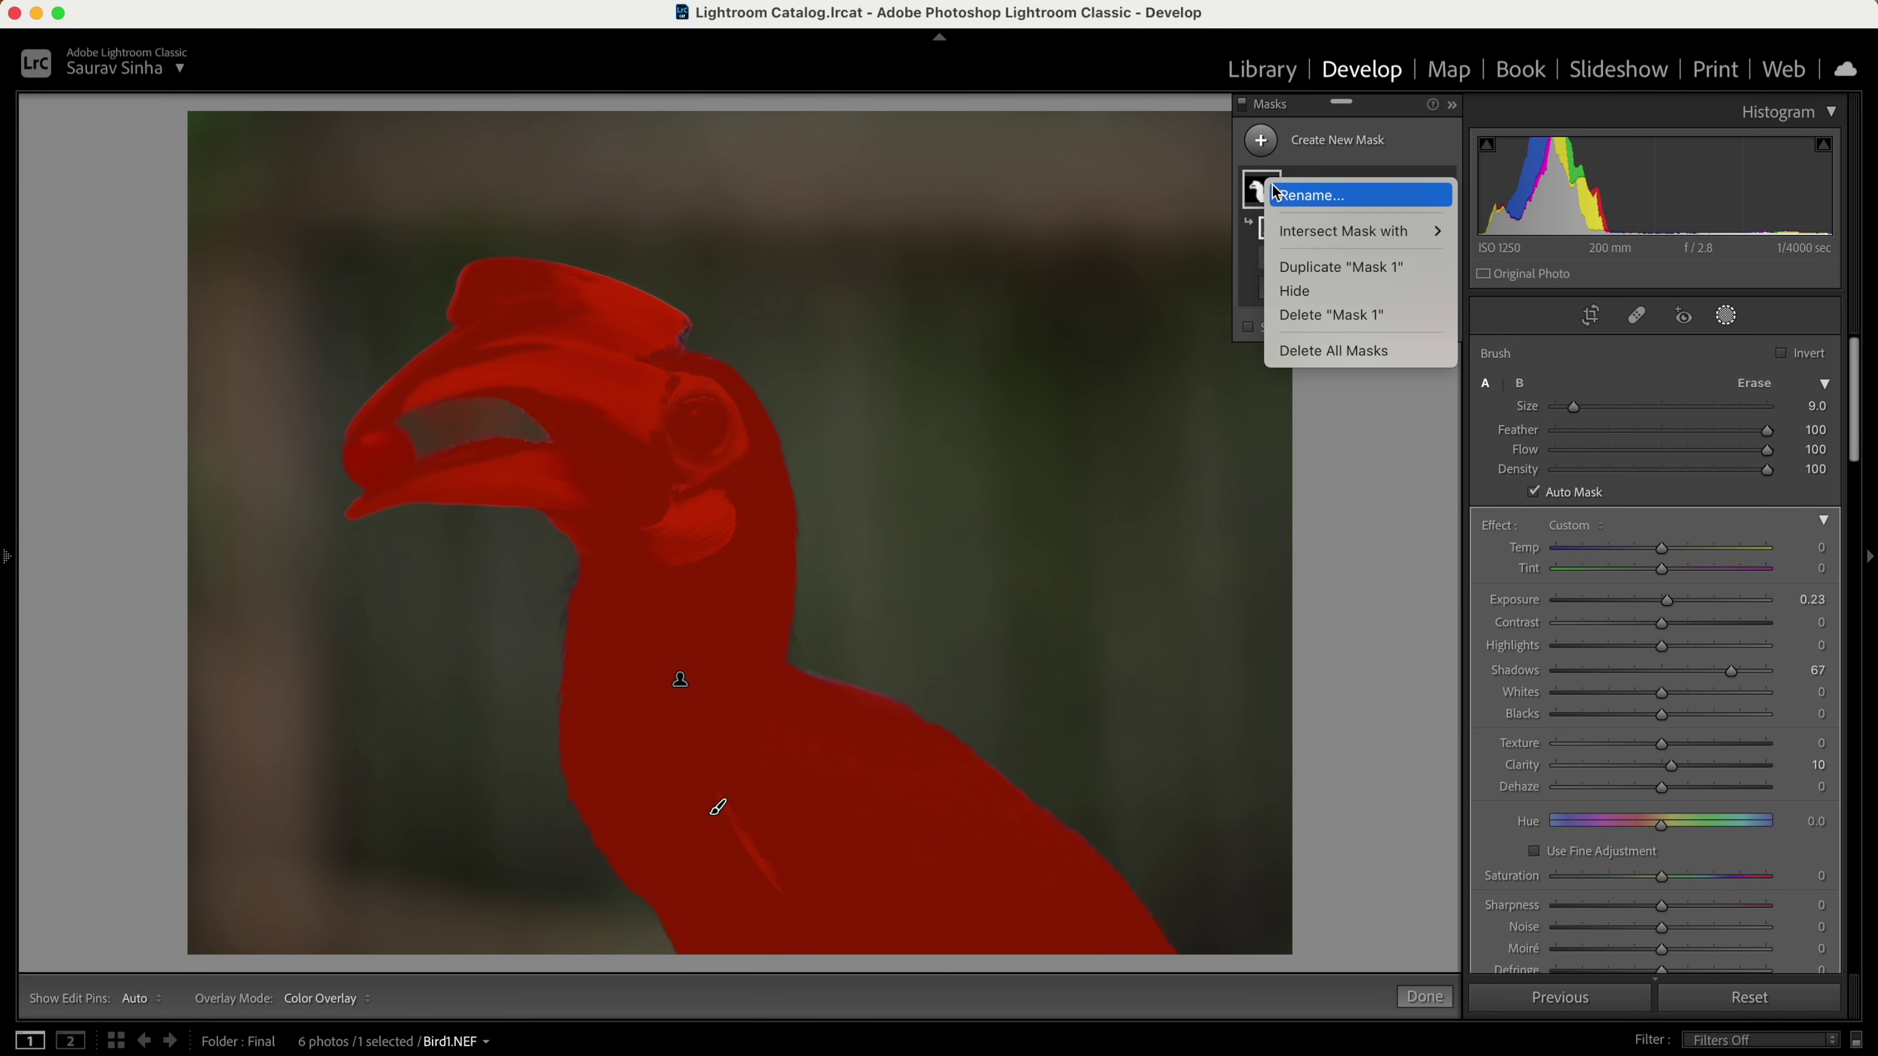
click(1255, 194)
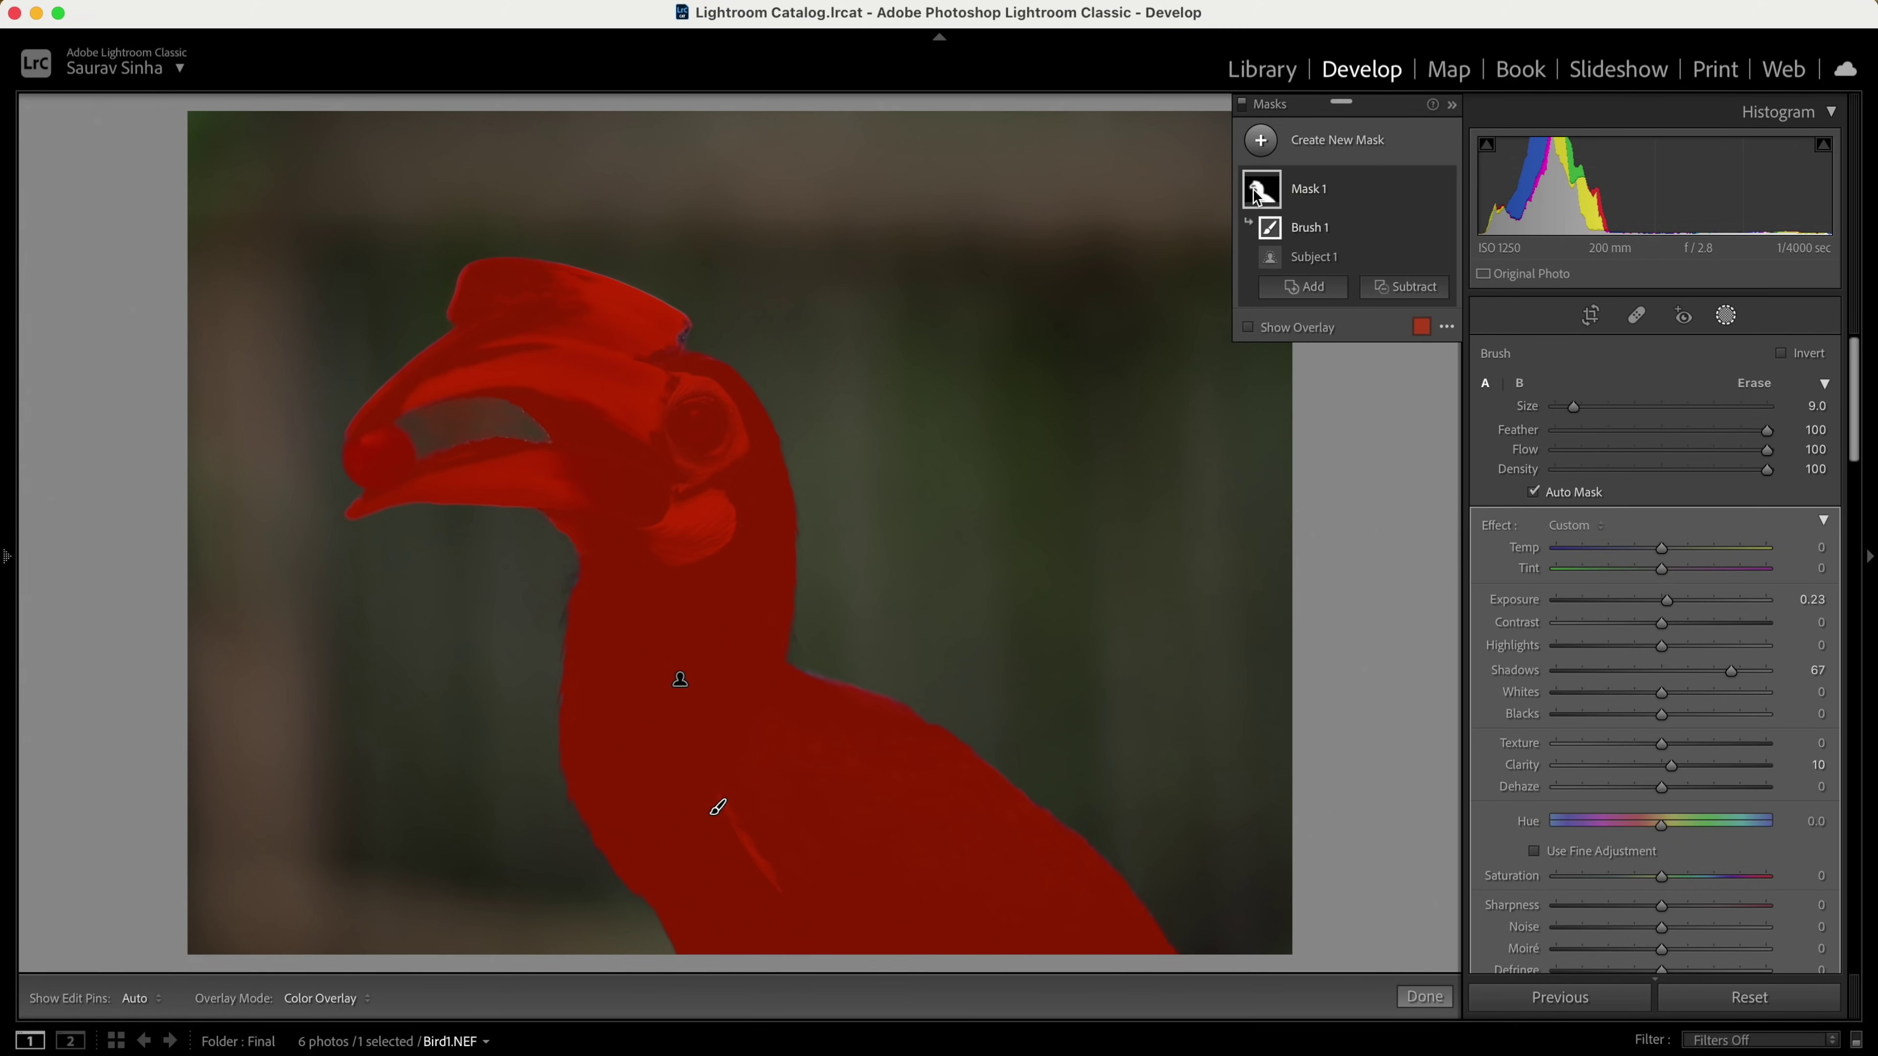
right_click(1271, 255)
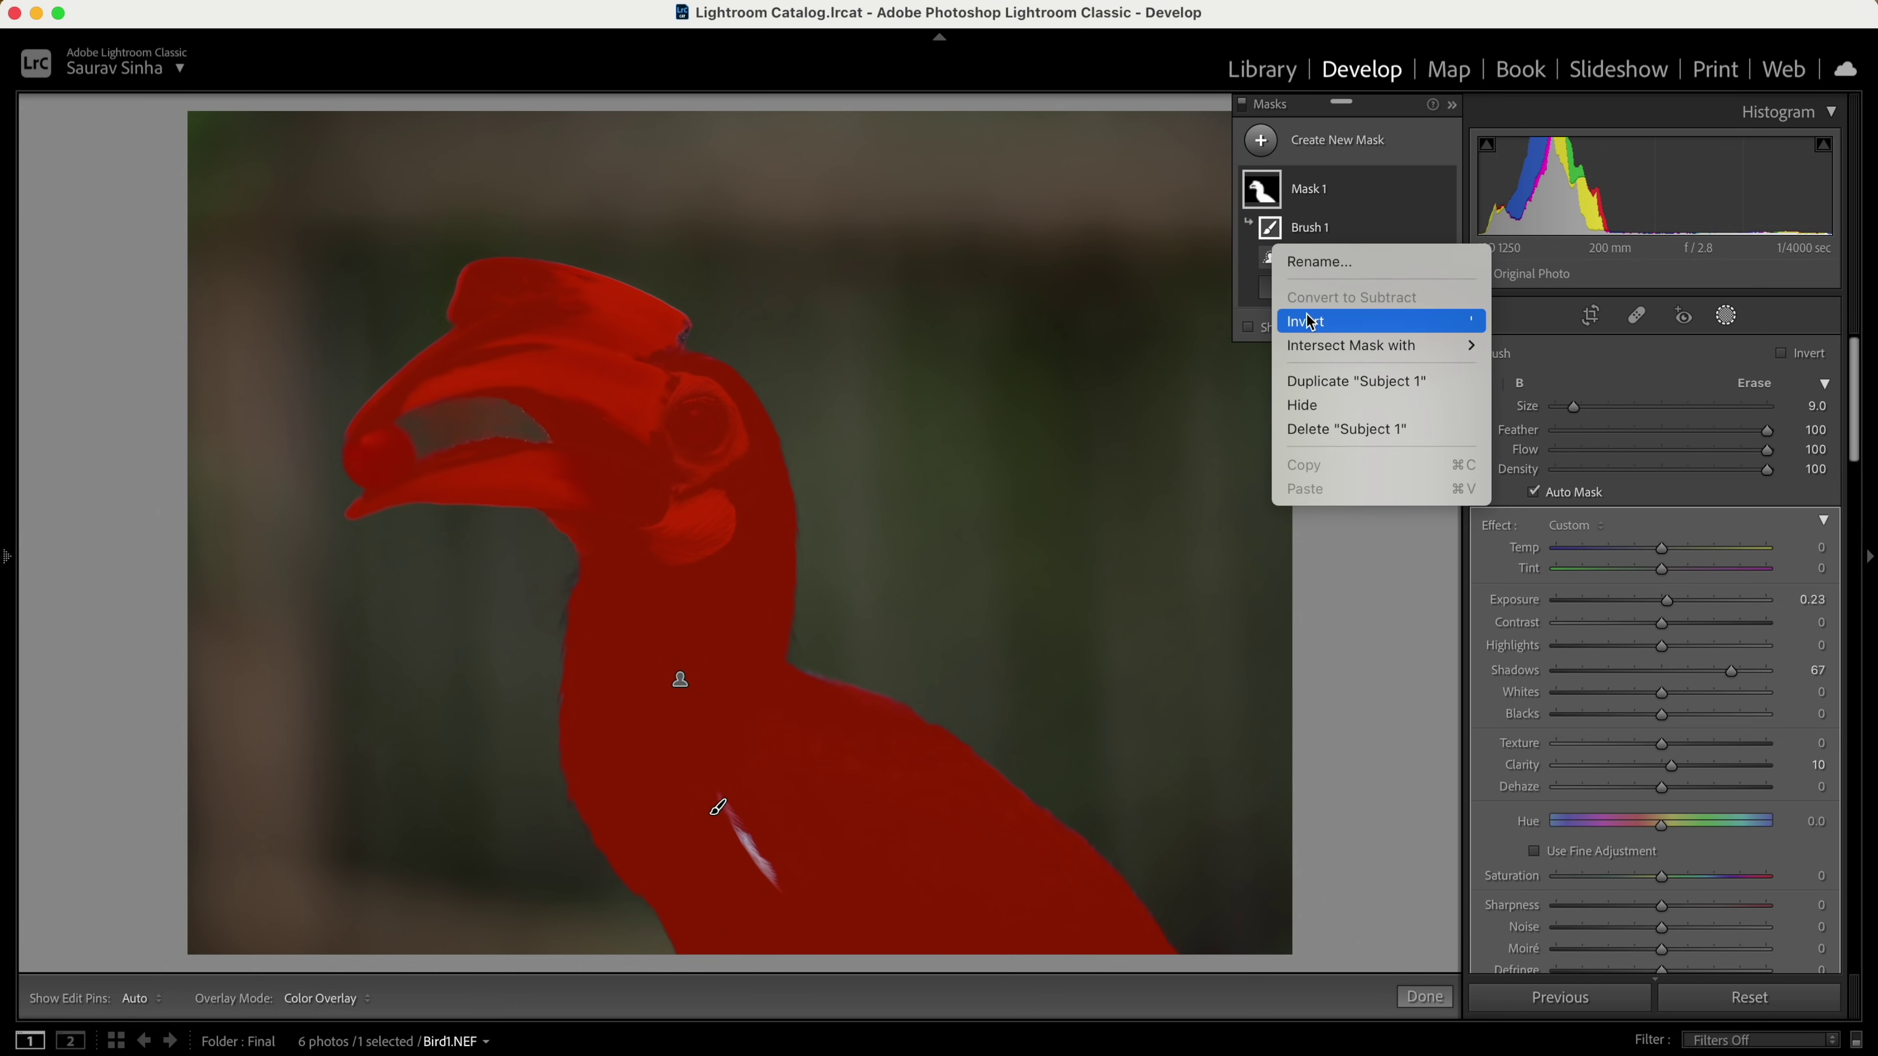
click(1267, 257)
right_click(1270, 233)
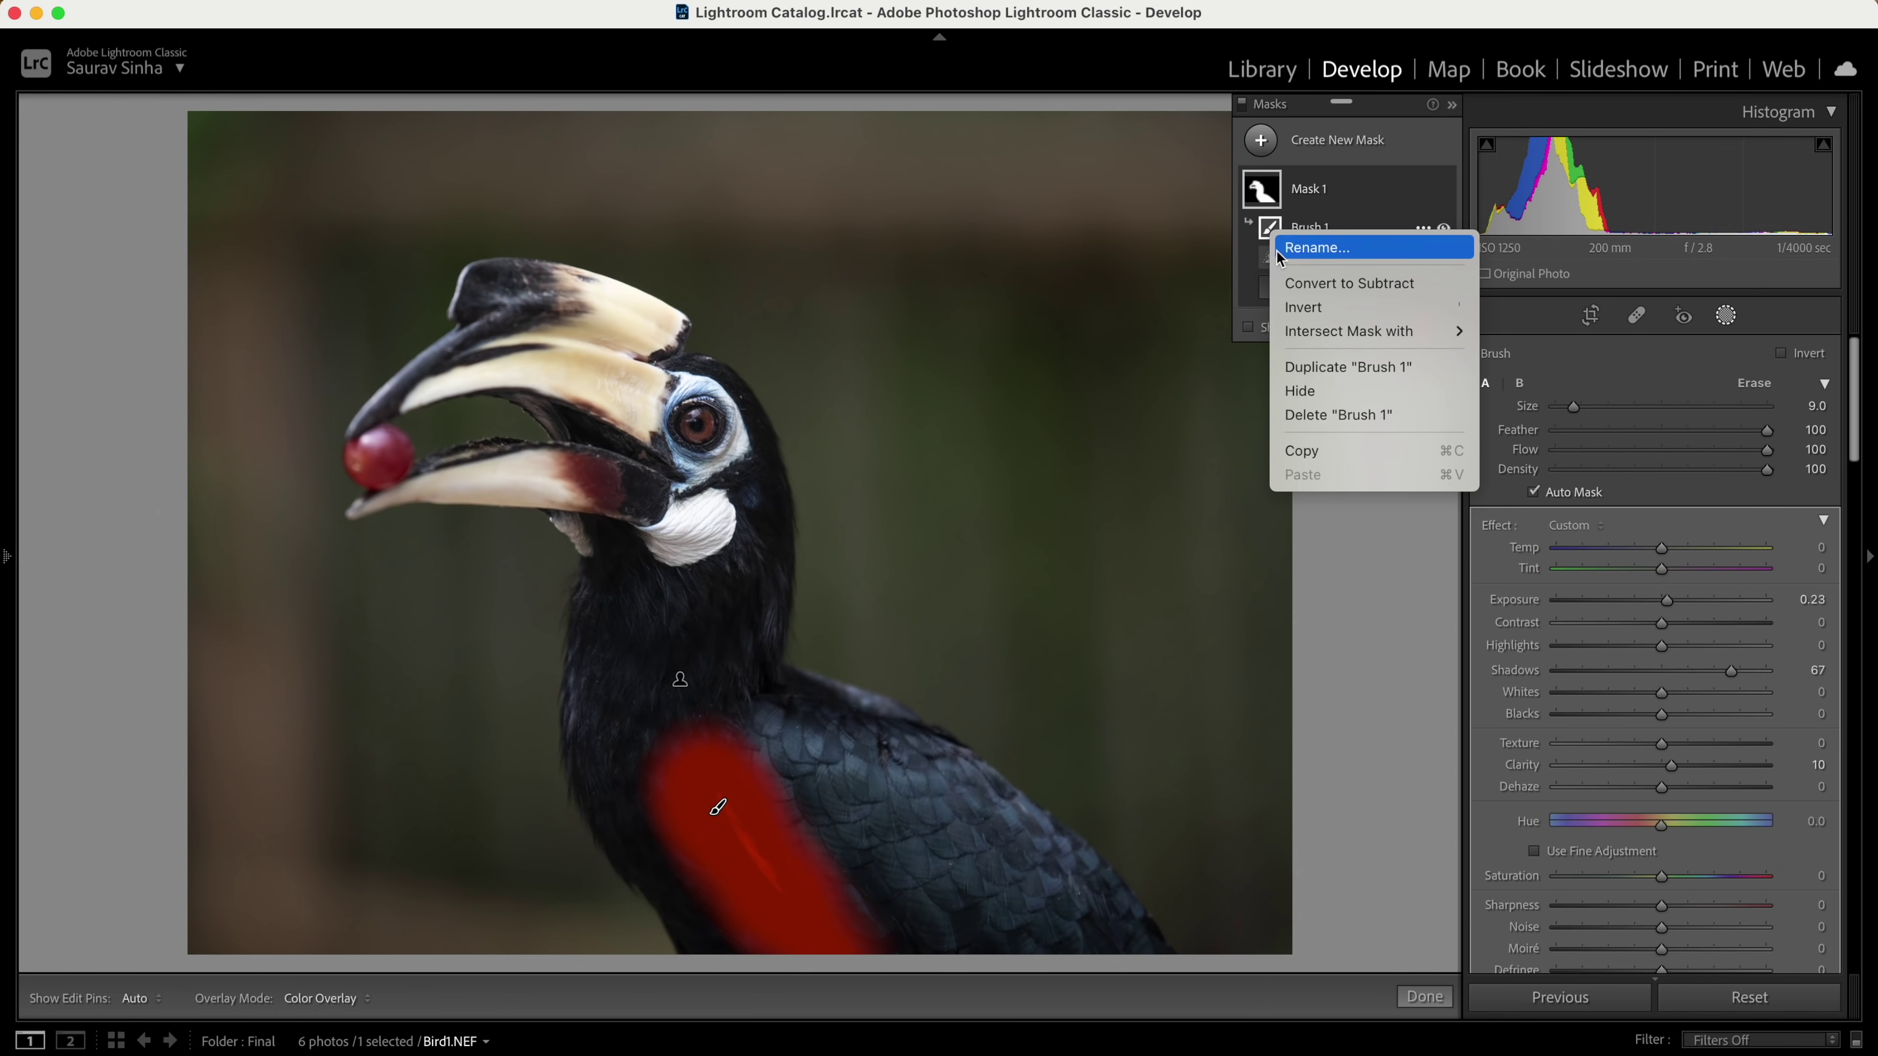
click(1250, 255)
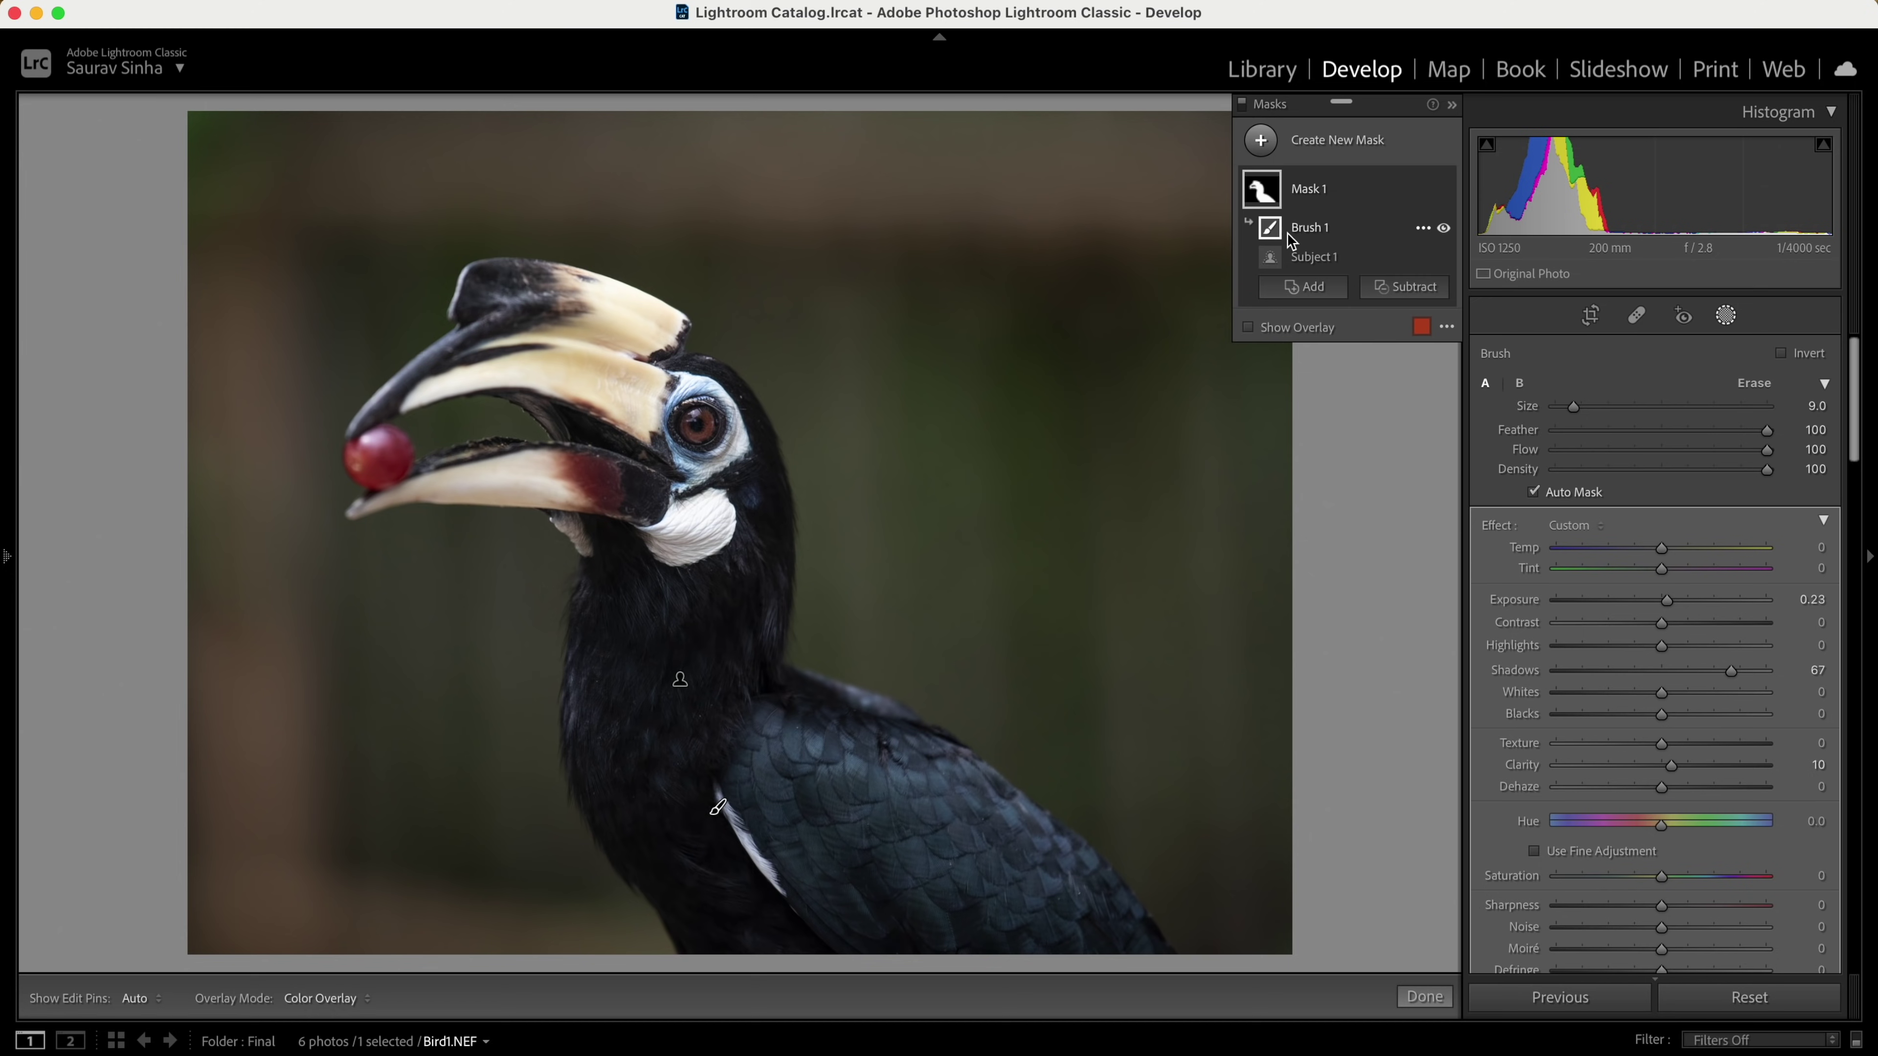
Step: Invert Subject 1 to preview it on the background, and show the mask overlay
click(1273, 248)
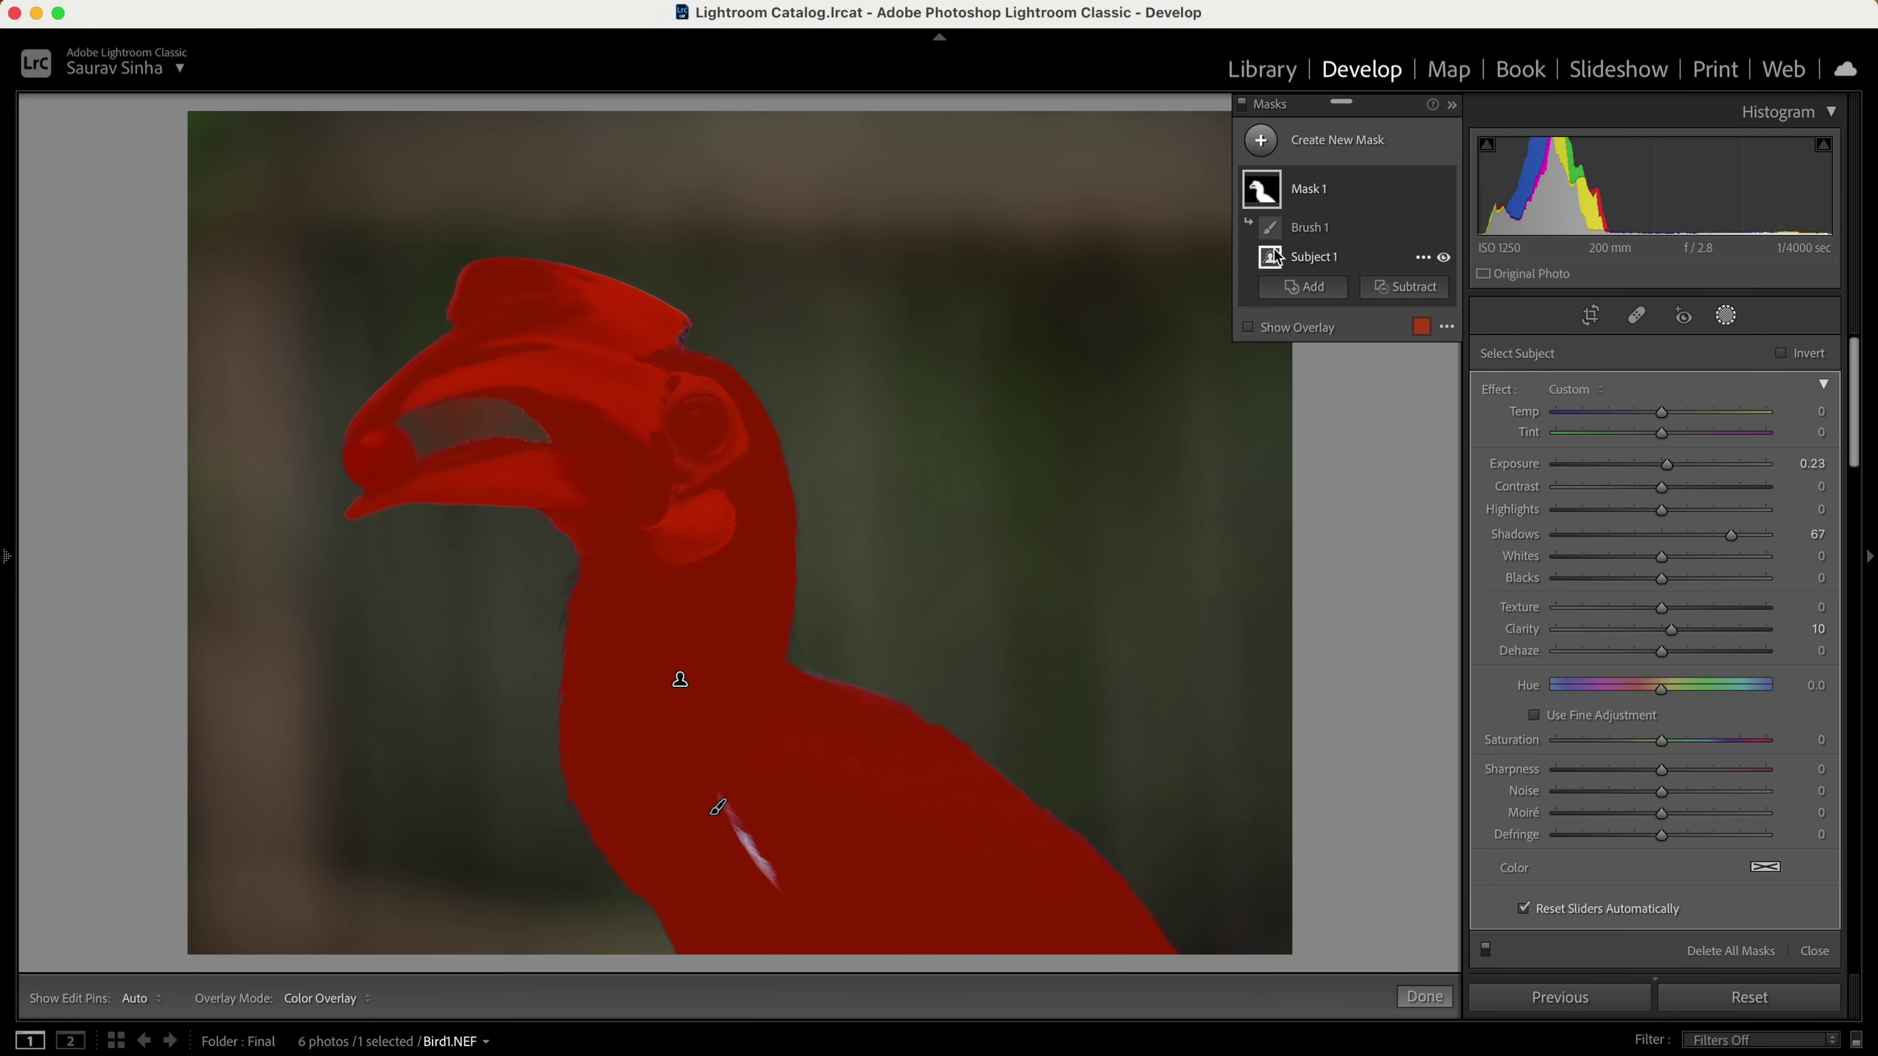
right_click(1274, 248)
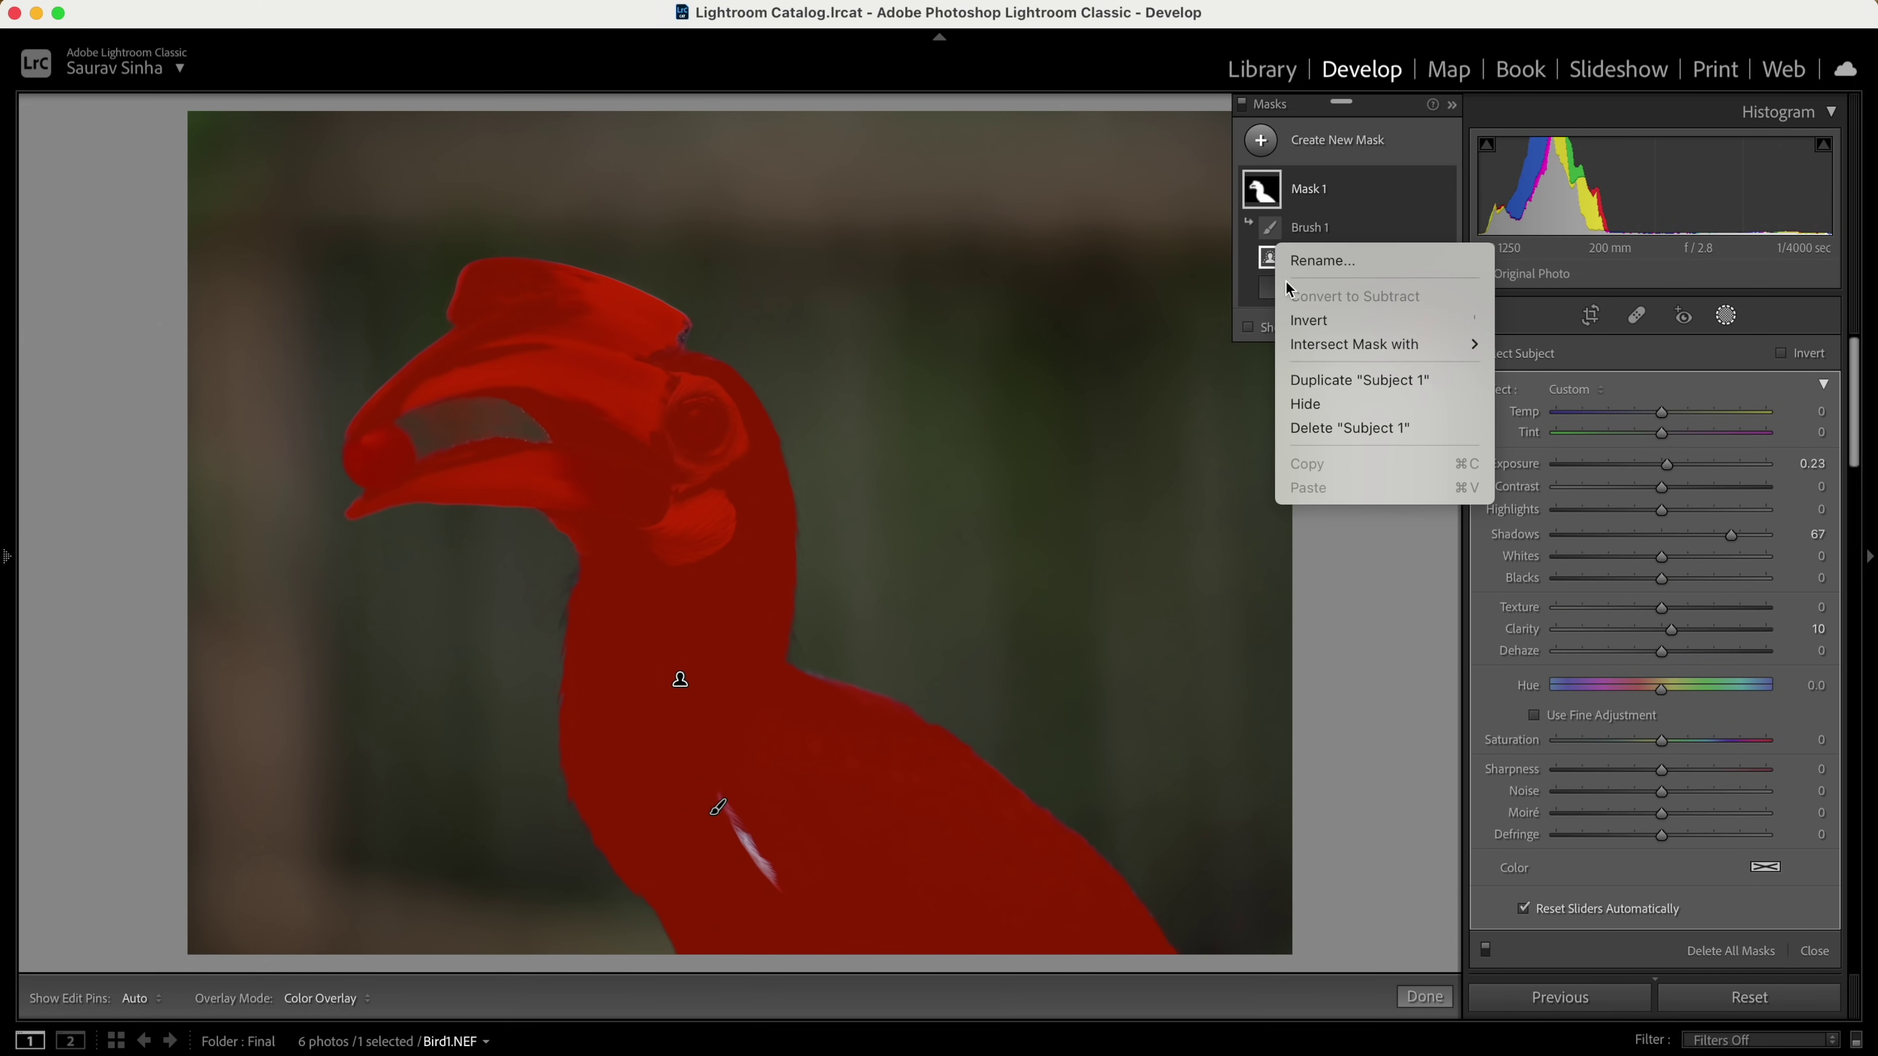
click(1300, 316)
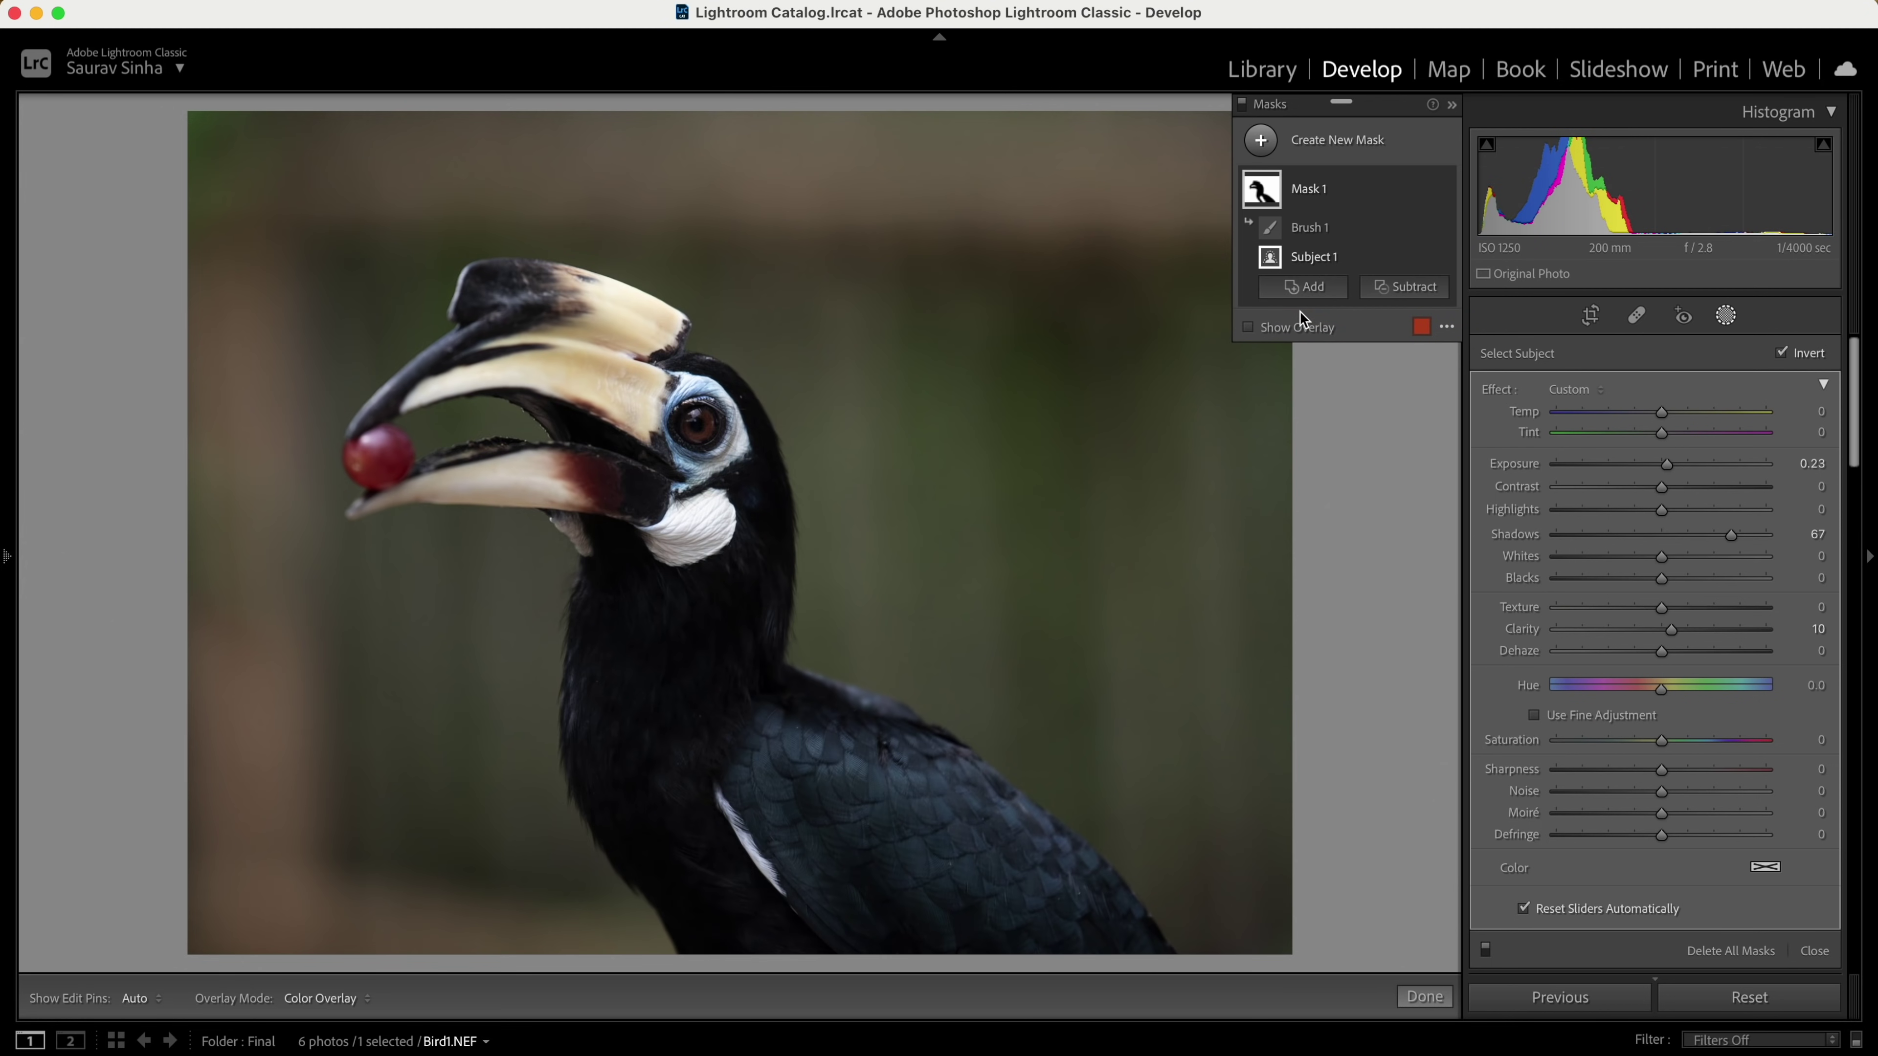
click(1250, 327)
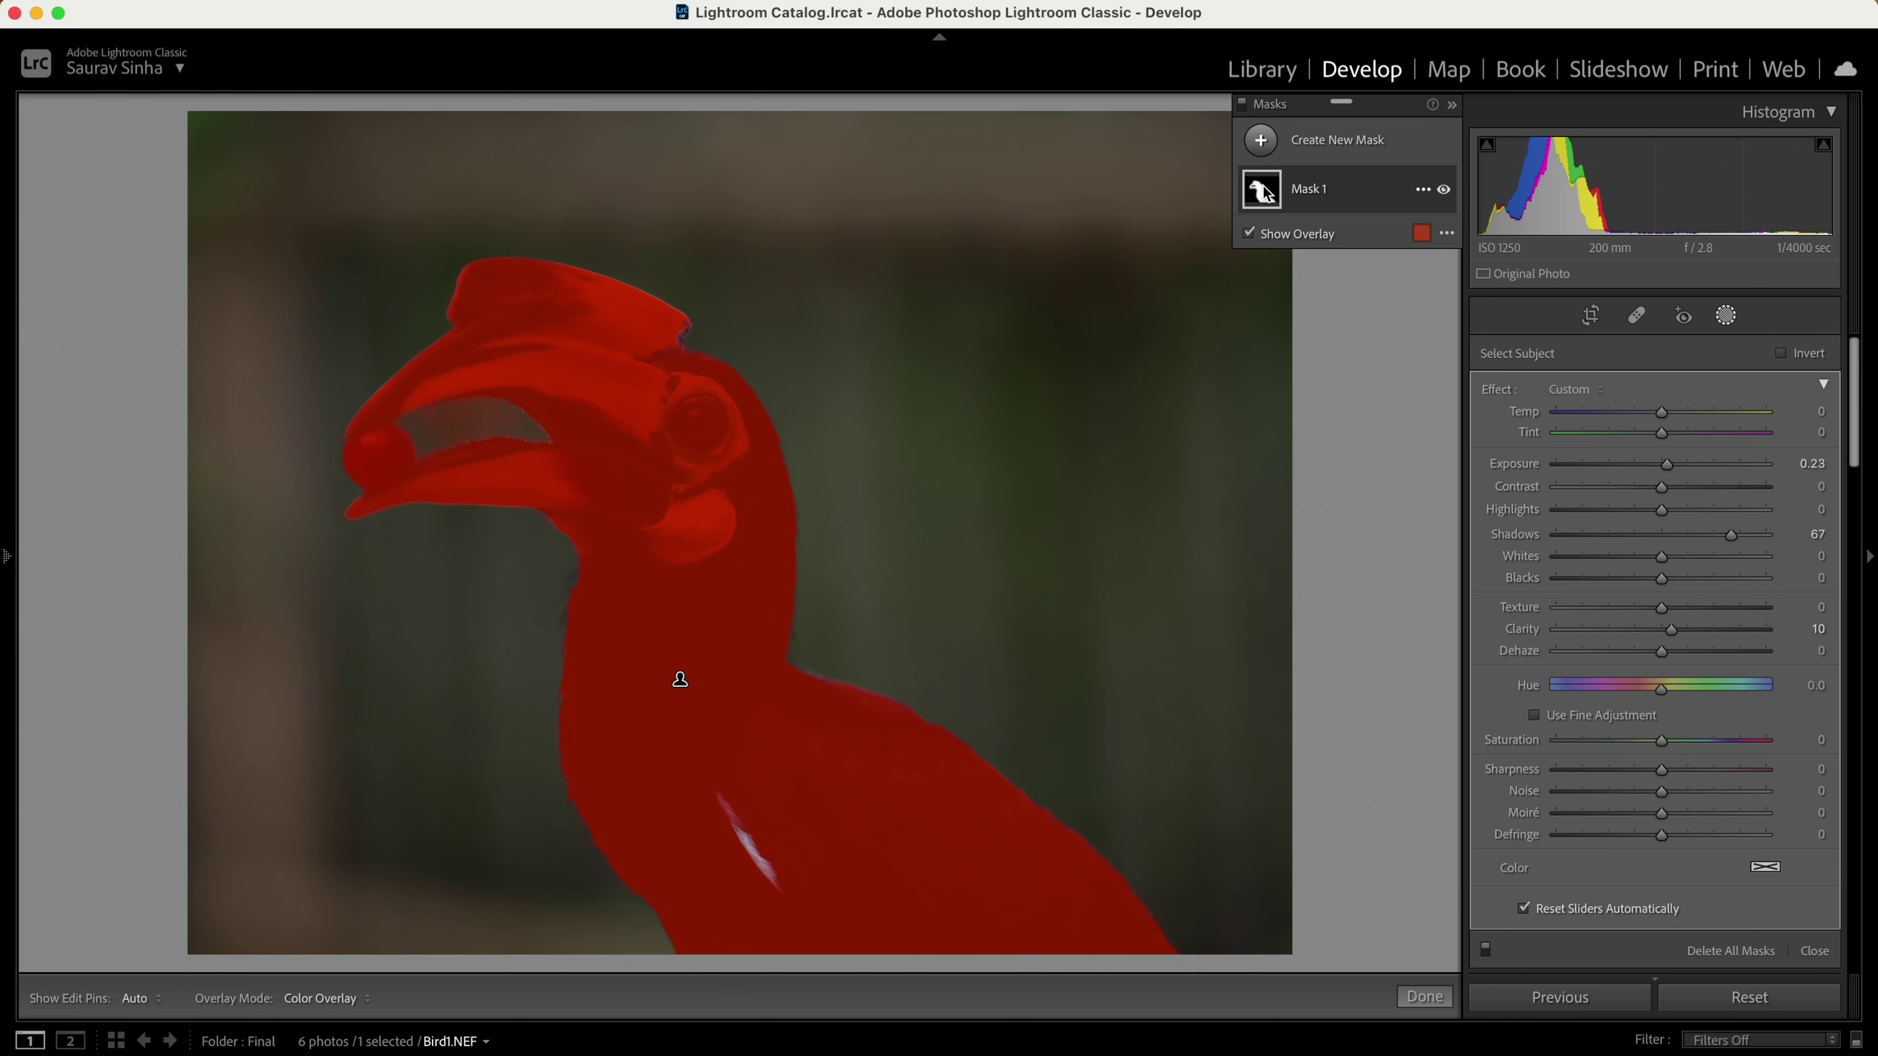
Step: Duplicate Mask 1, invert the copy, and brush the feather streak out of it
right_click(1264, 187)
click(1307, 274)
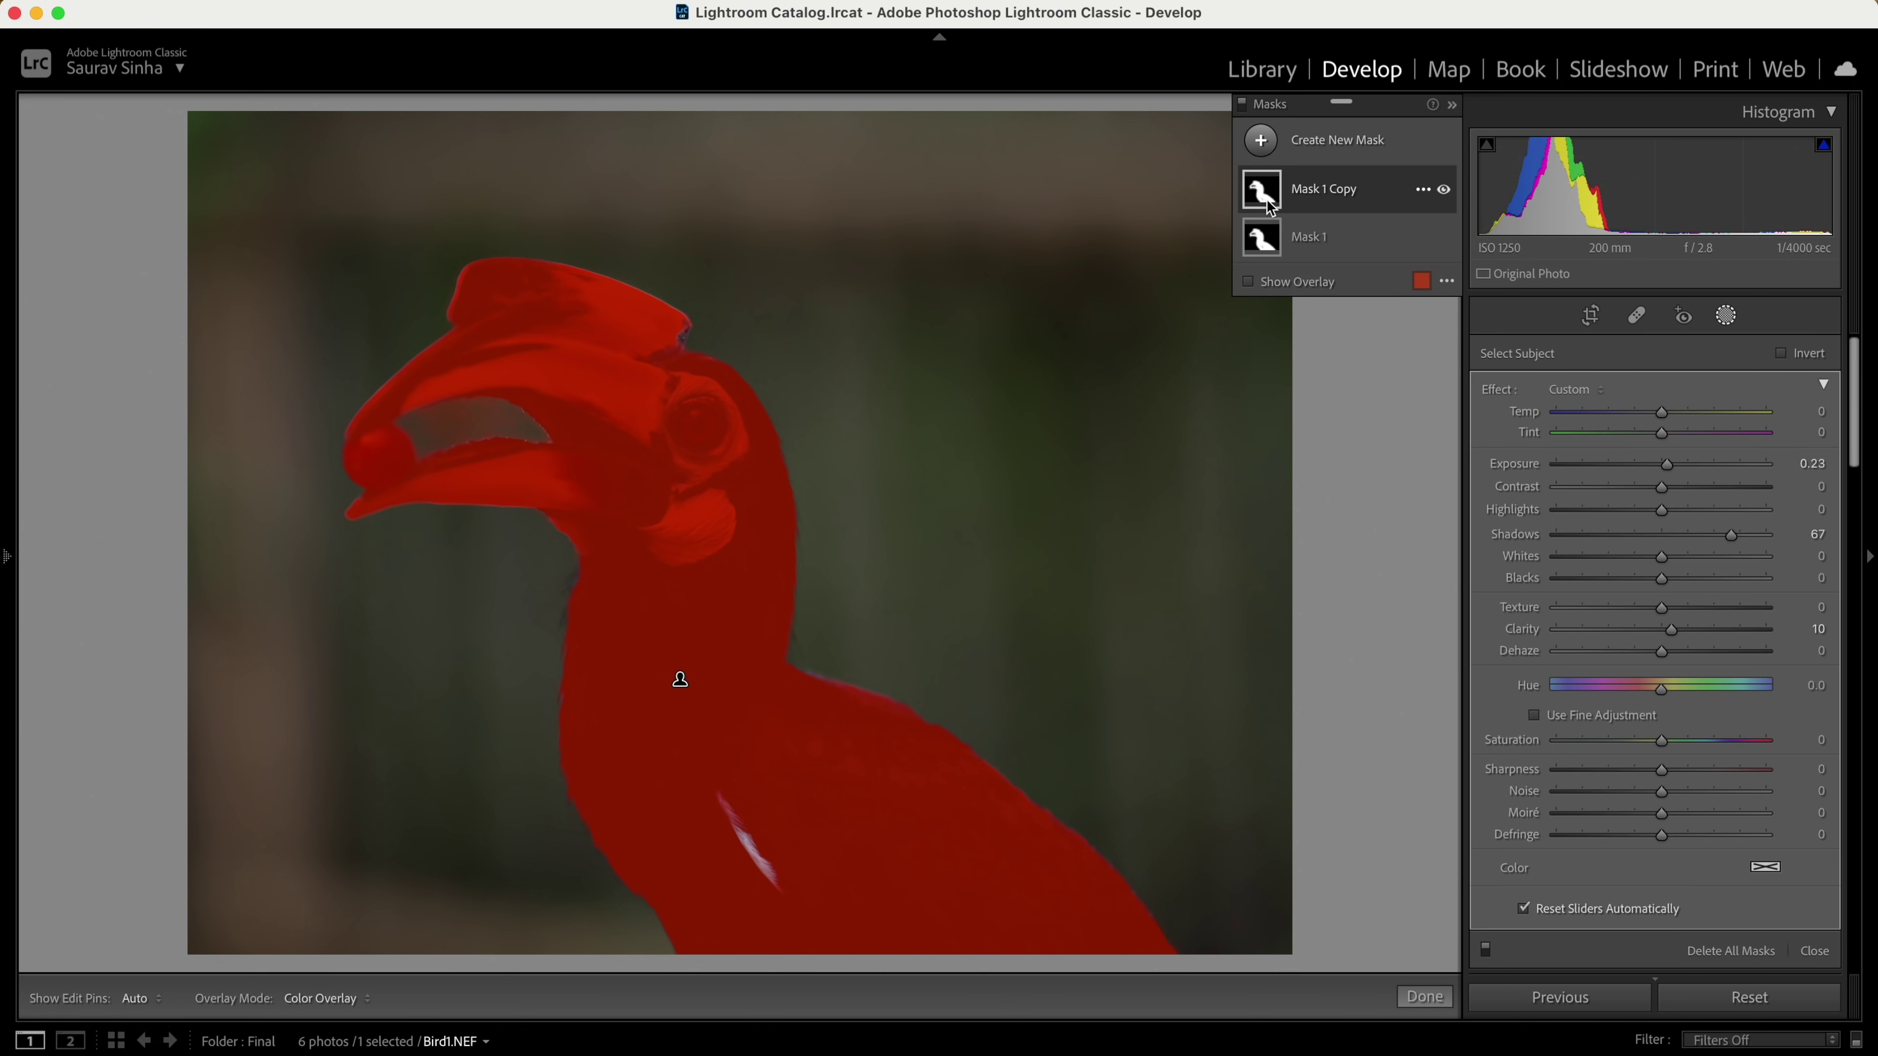
click(1804, 353)
click(1299, 282)
click(1303, 286)
click(1397, 260)
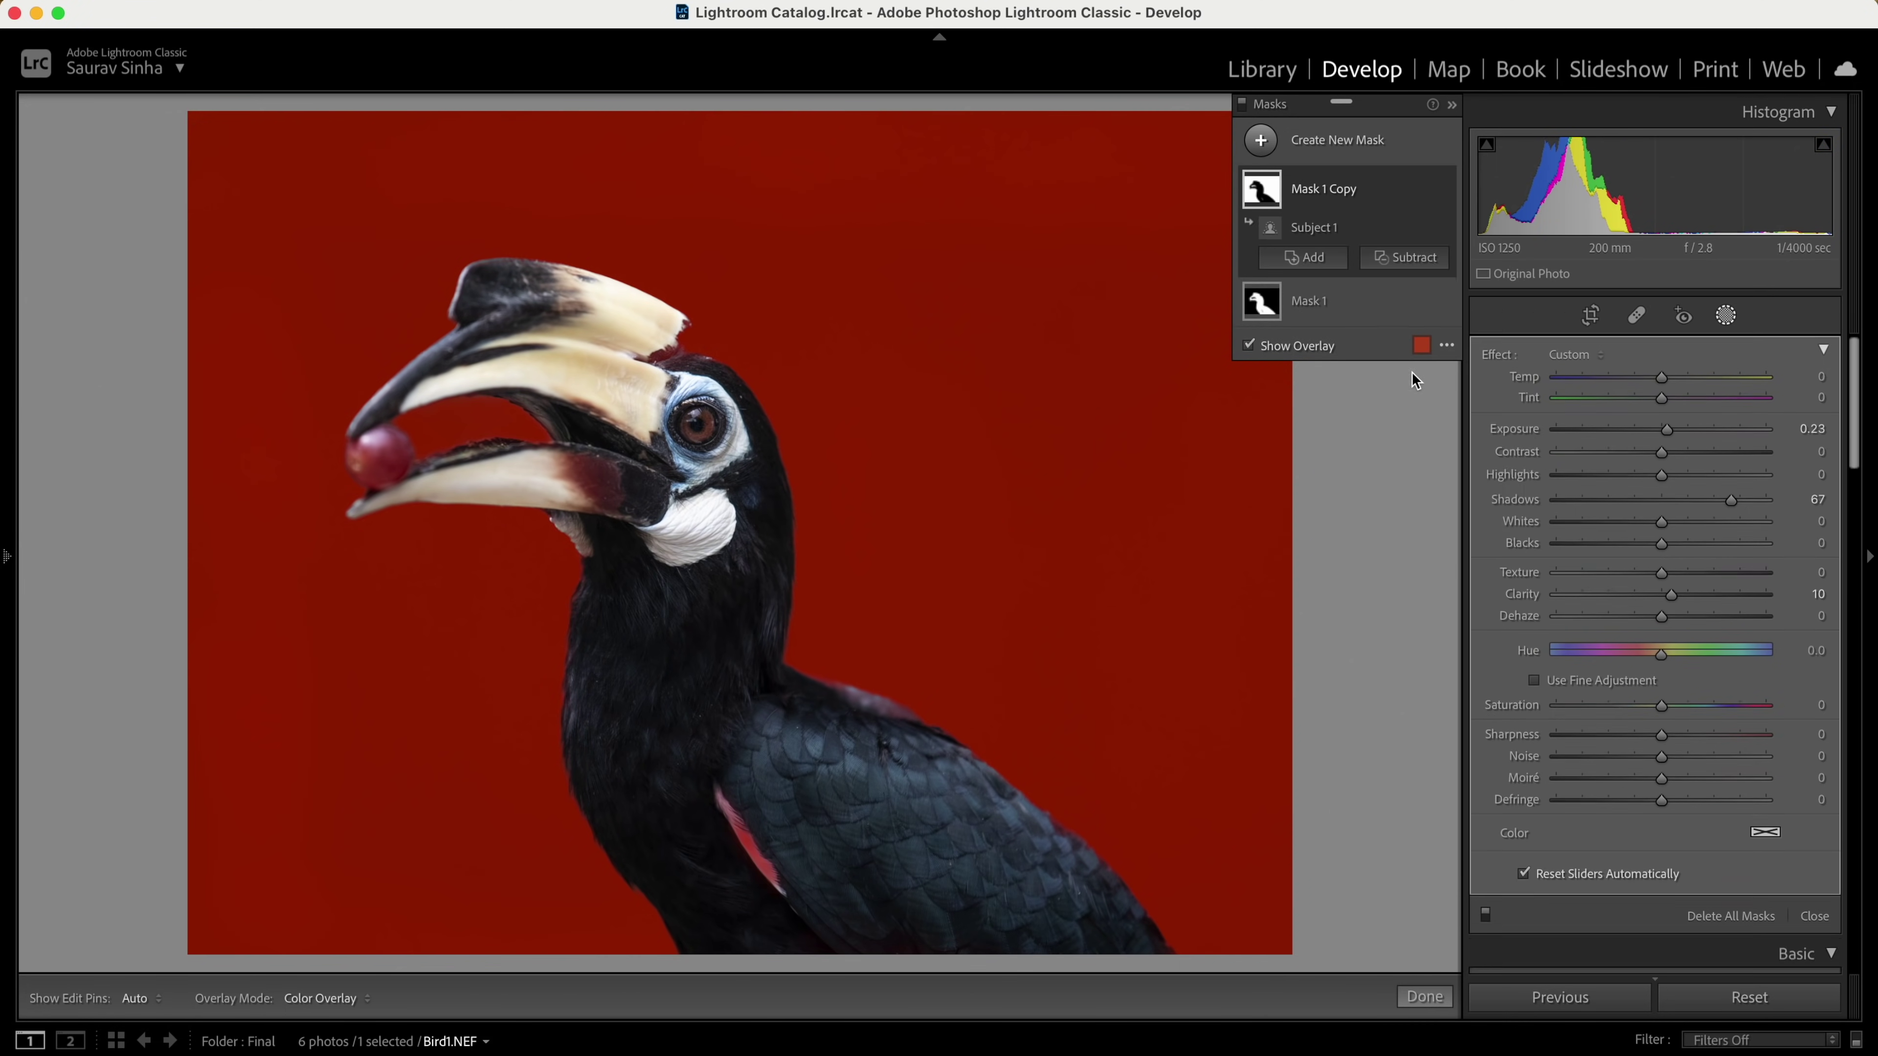
mouse_move(725, 808)
mouse_down()
mouse_move(771, 870)
mouse_move(674, 759)
mouse_move(796, 902)
mouse_up()
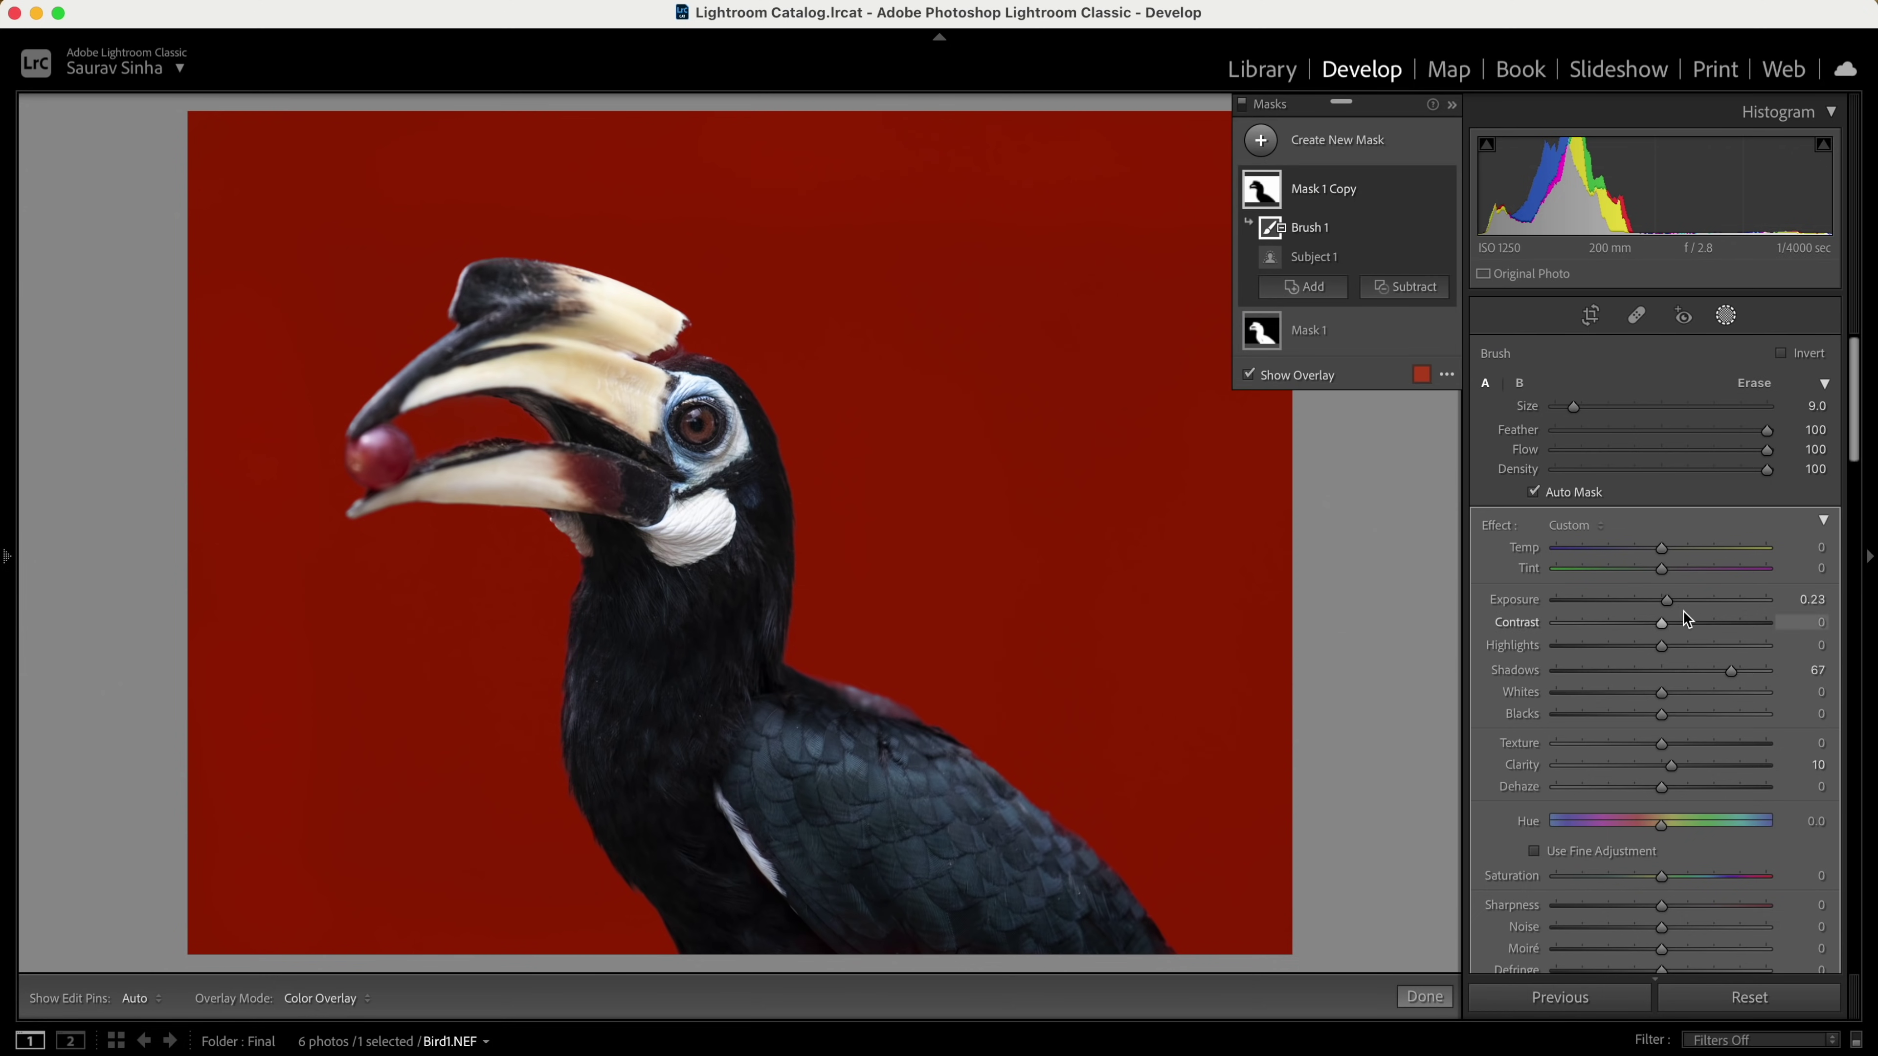
Step: Reset the copy's sliders, then set background Exposure −0.50 and Clarity −47
double_click(1729, 671)
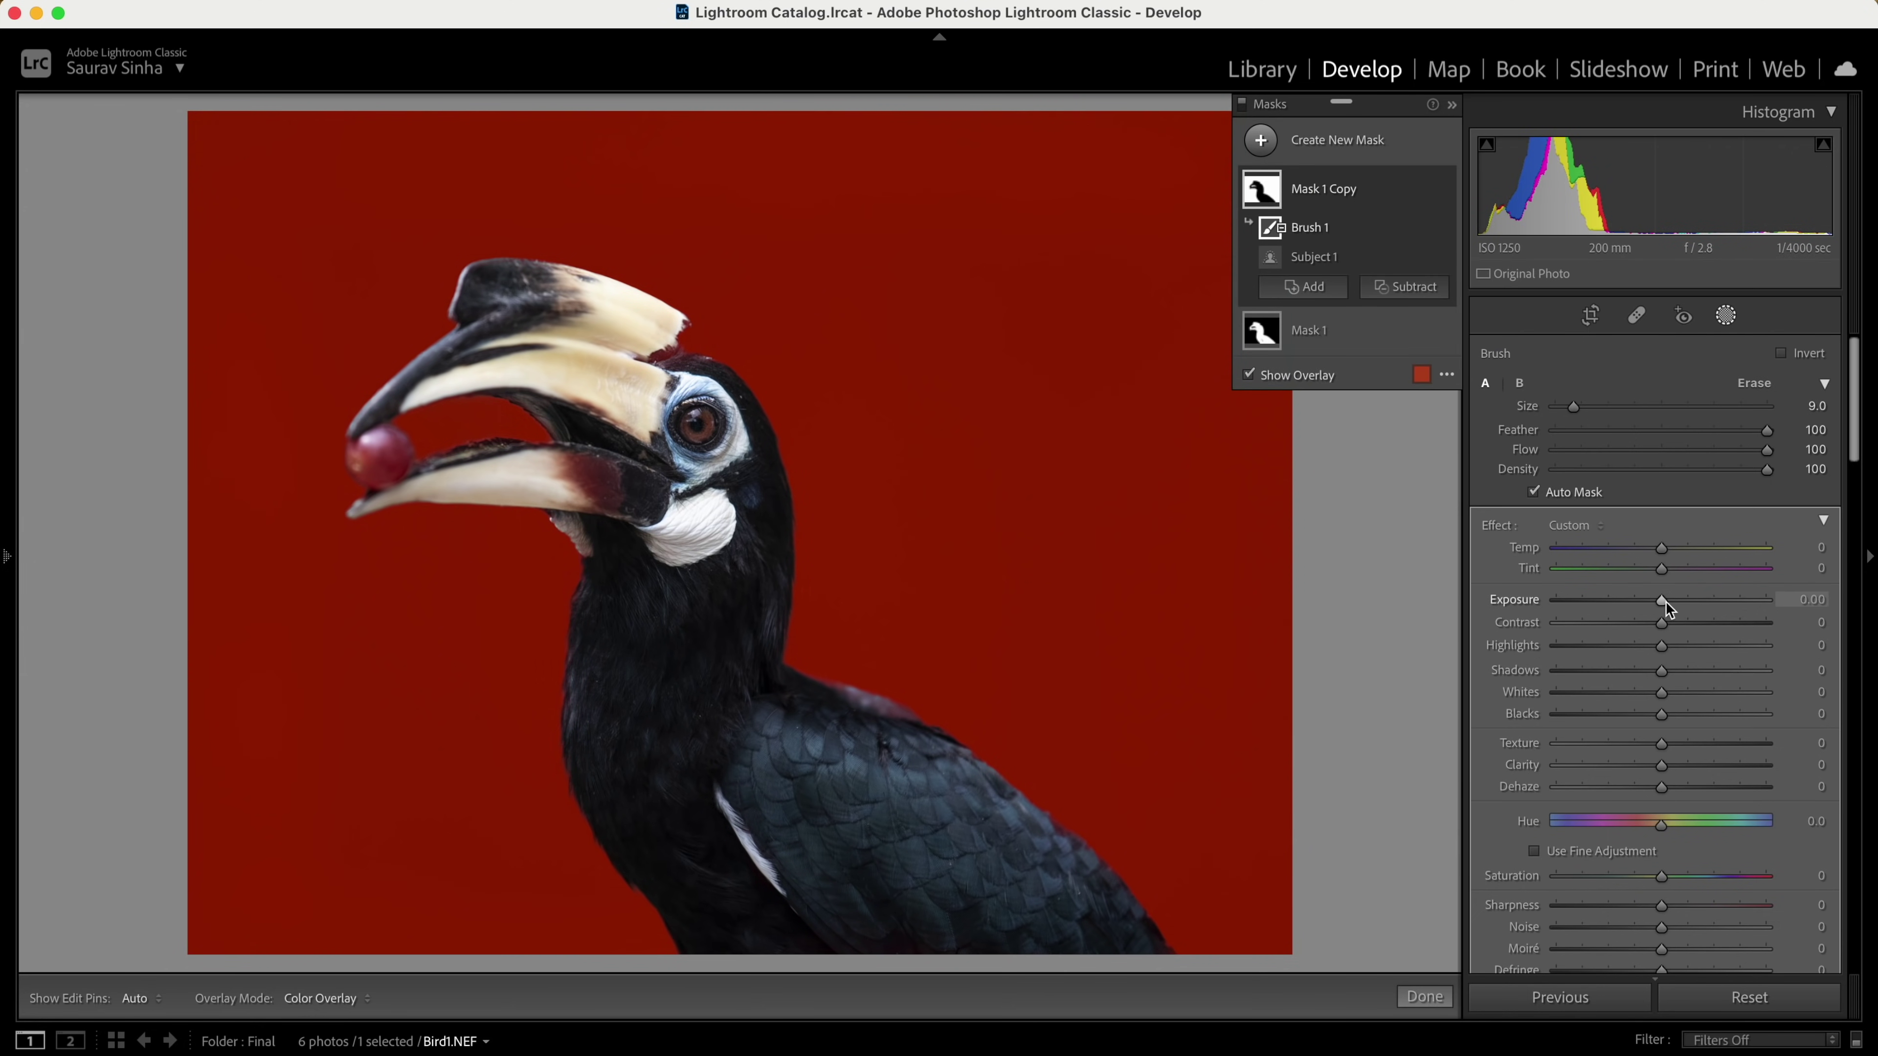
key(o)
drag(1665, 602, 1647, 602)
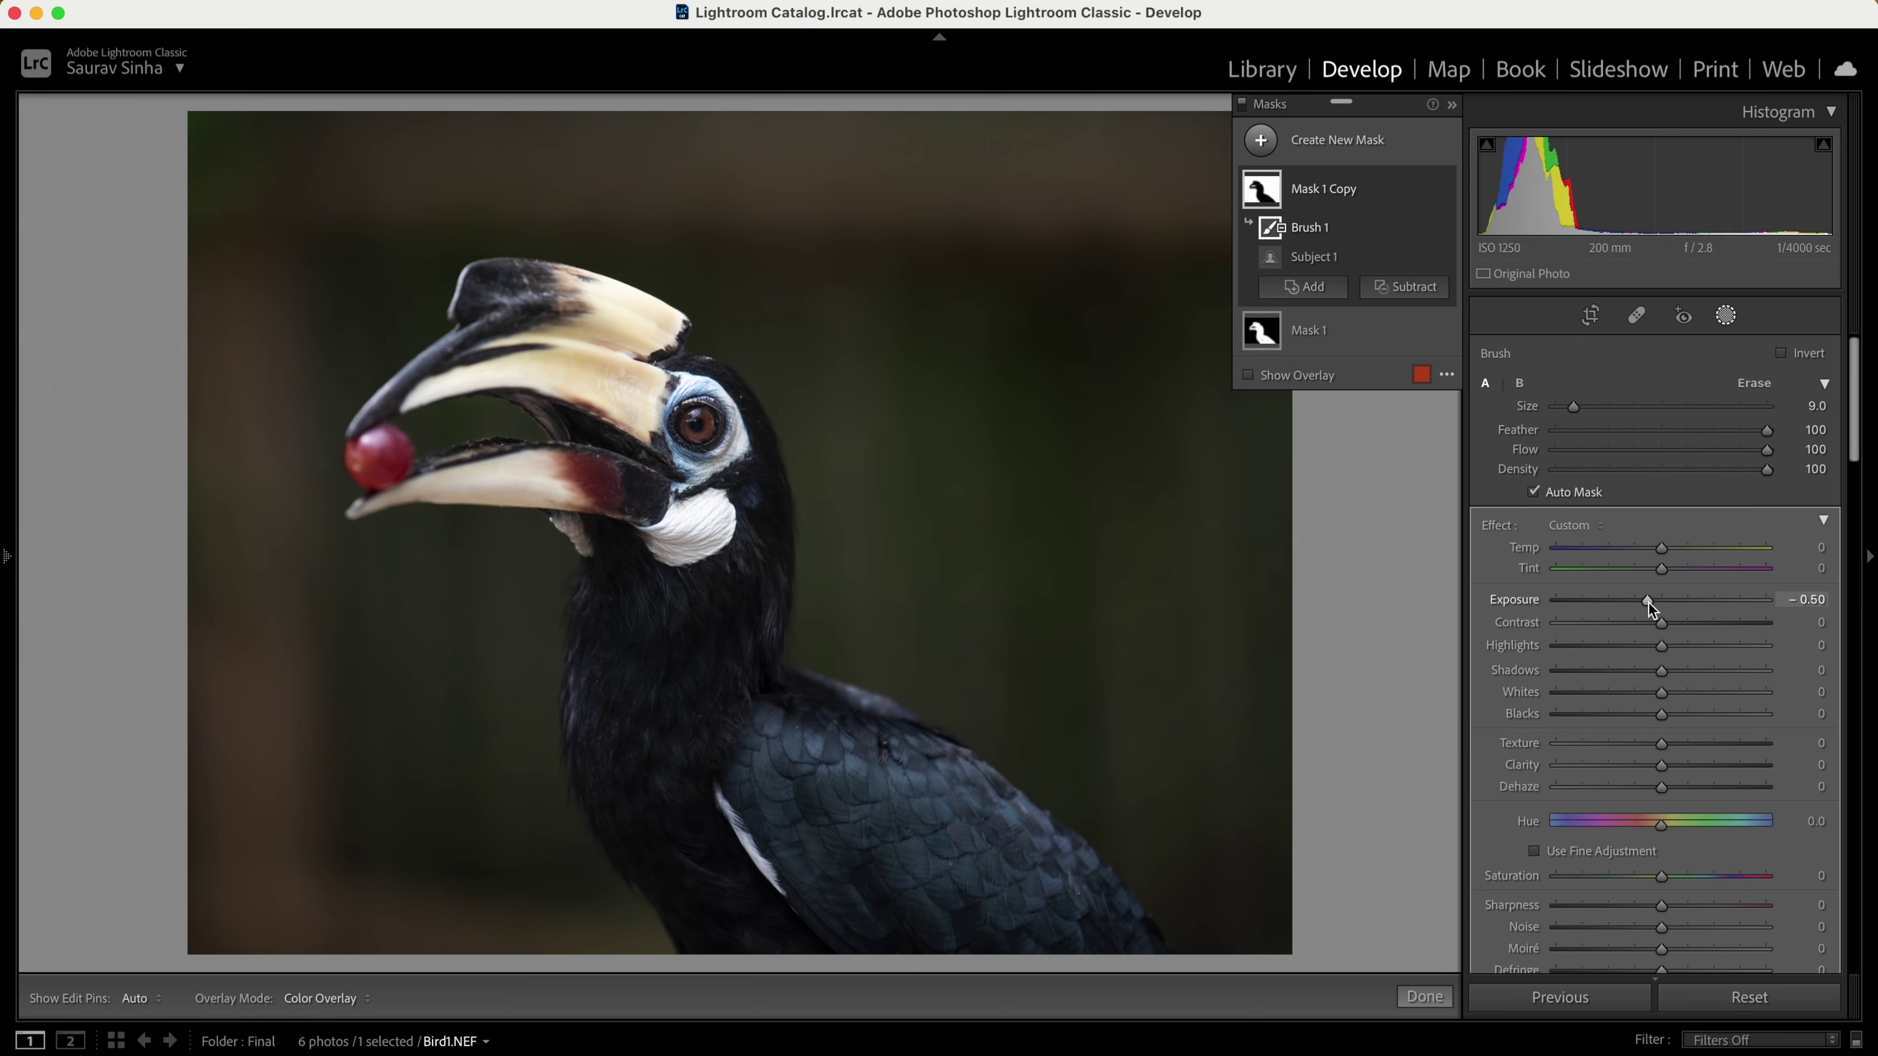
drag(1668, 766, 1615, 765)
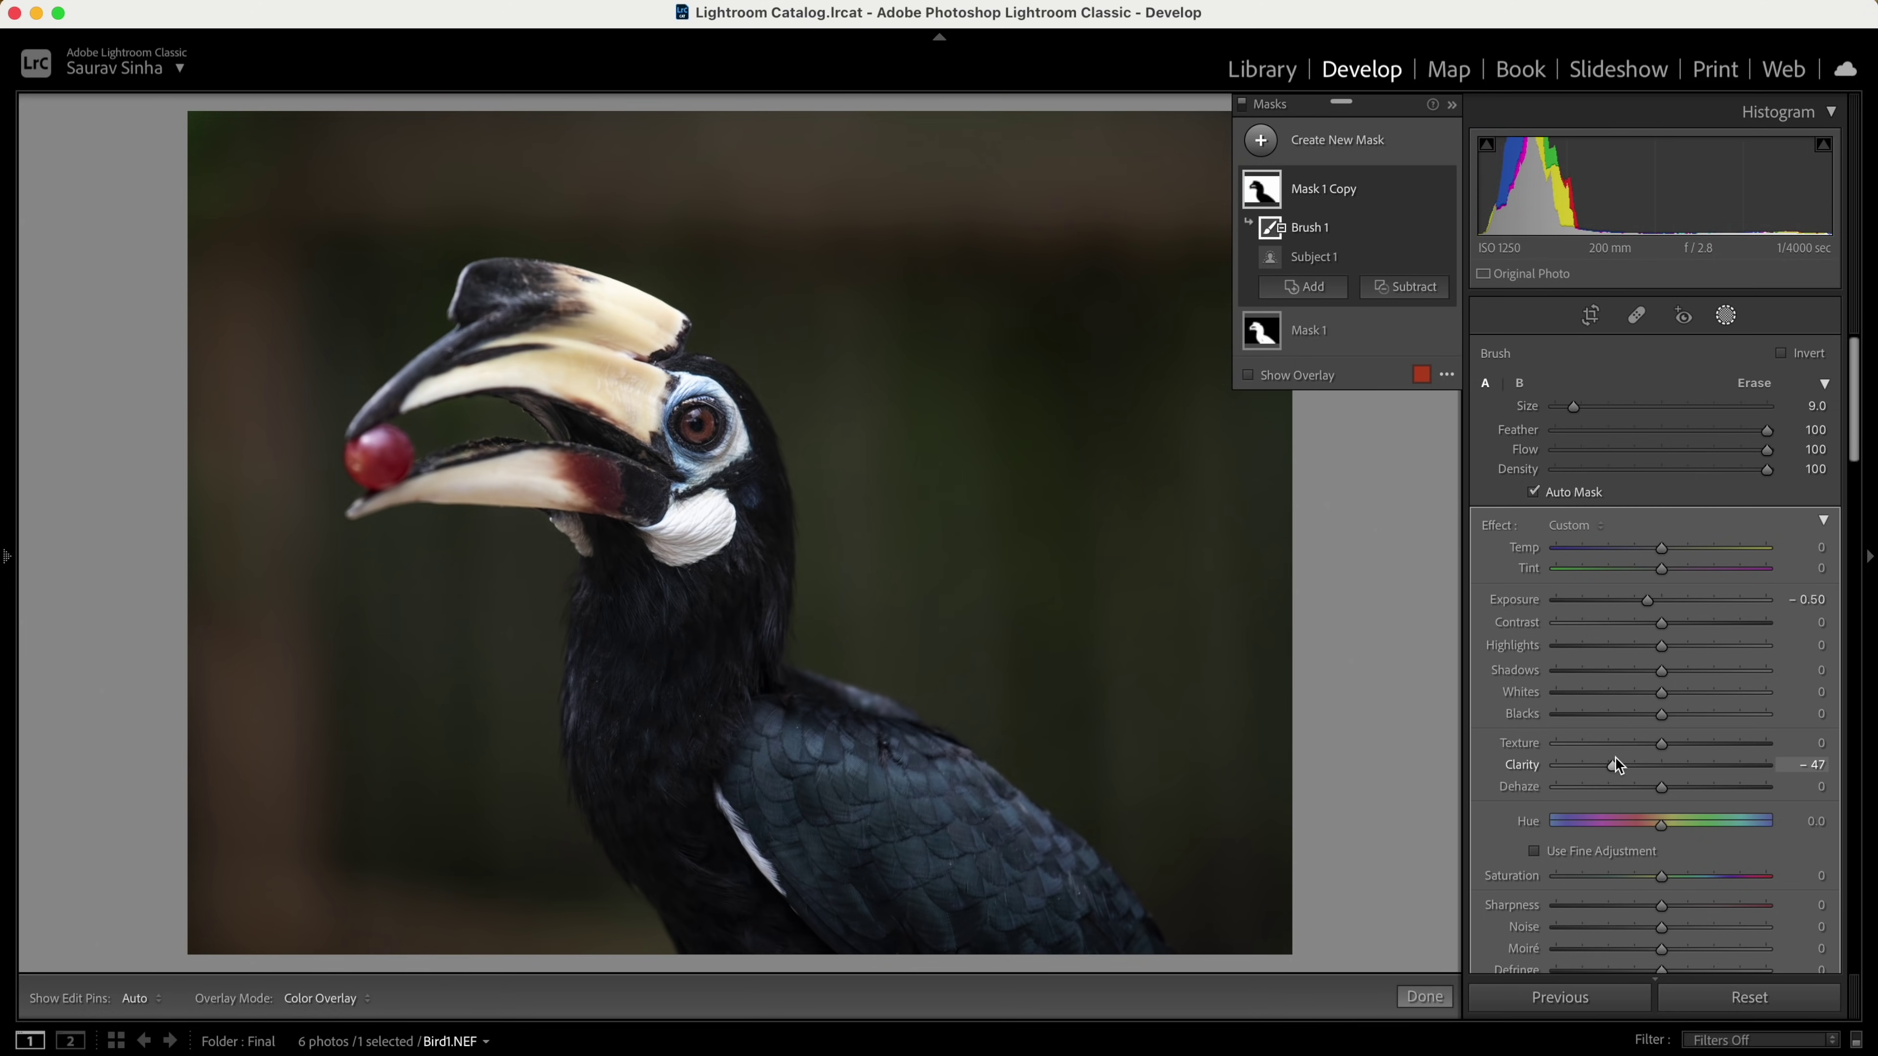